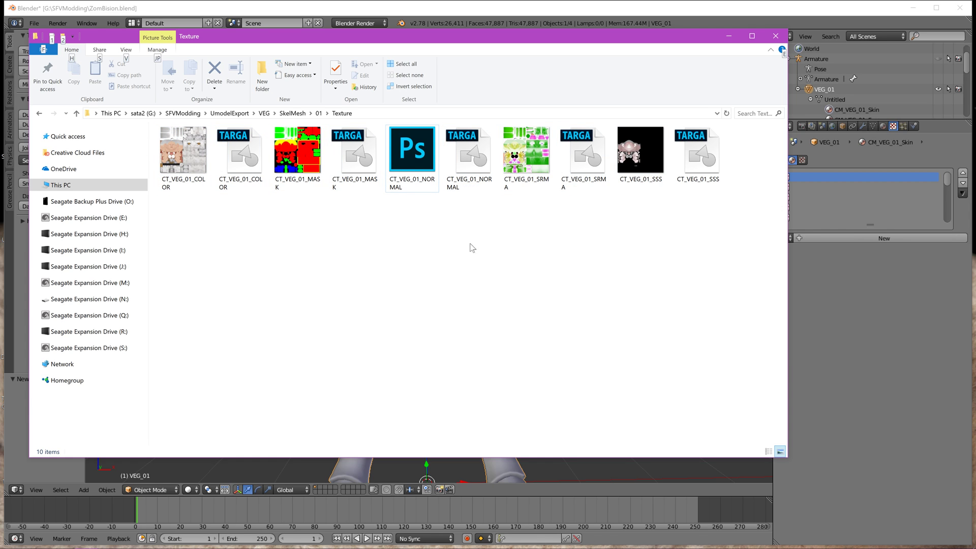
Open CT_VEG_01_NORMAL.tga from the exported Texture folder in Photoshop and view it at 100%
{"action": "mouse_move", "coordinate": [262, 548]}
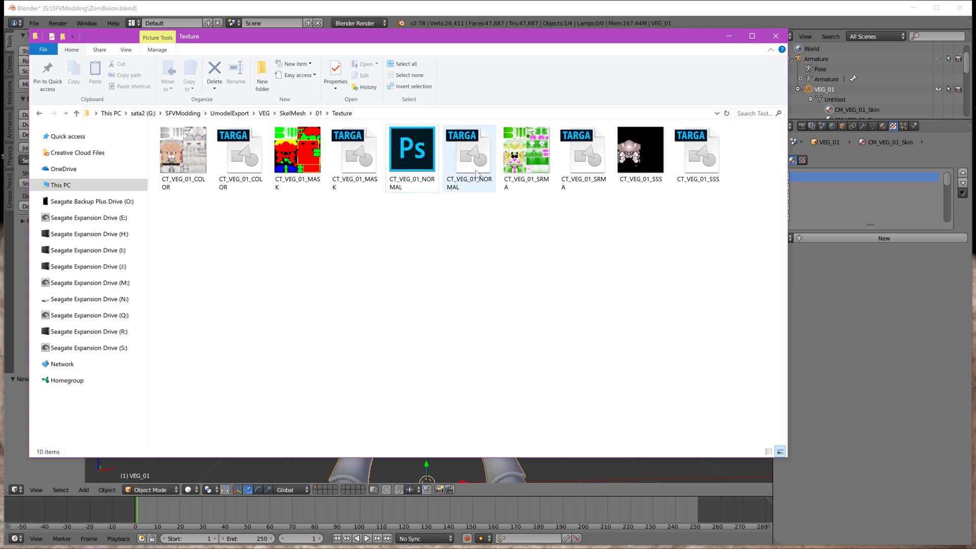
{"action": "double_click", "coordinate": [461, 150]}
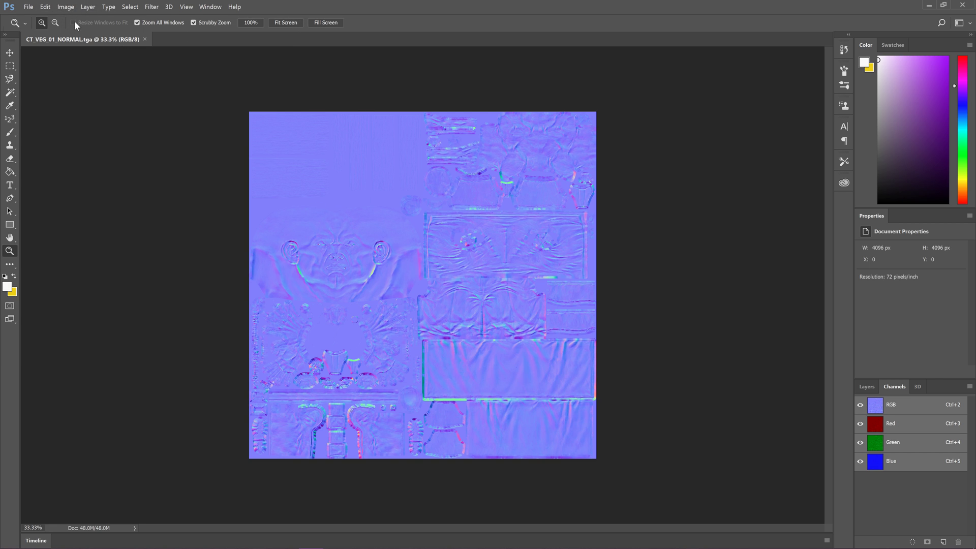
{"action": "right_click", "coordinate": [274, 310]}
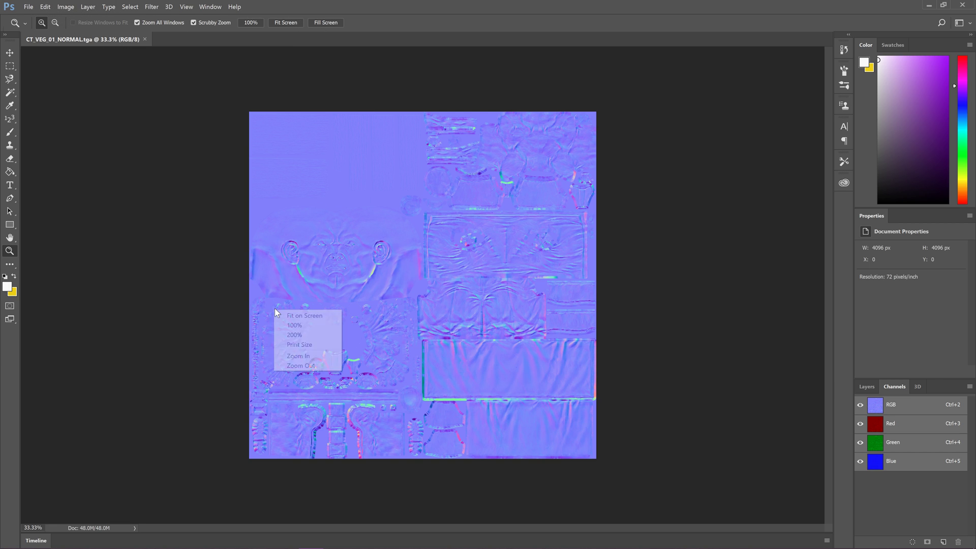
{"action": "left_click", "coordinate": [307, 326]}
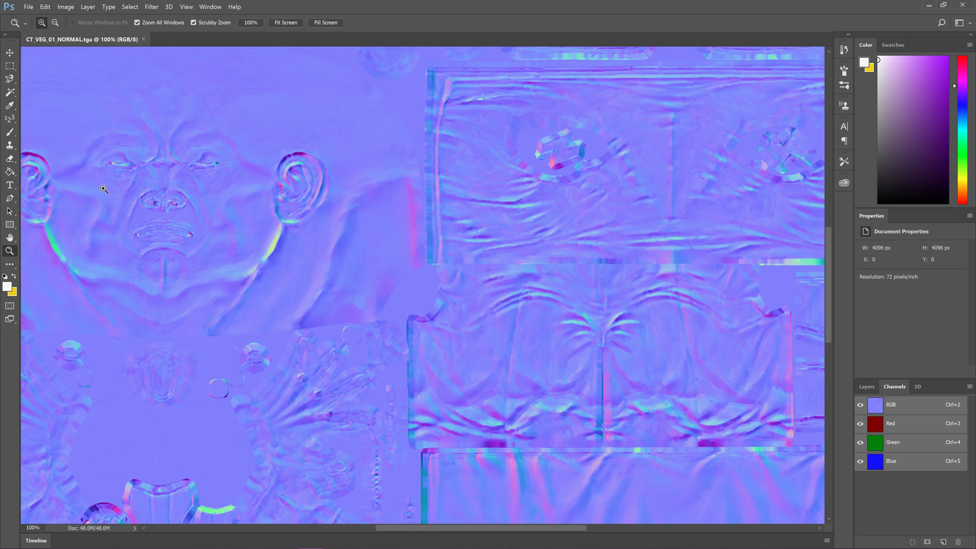
Display the document's layers, fit the whole normal map on screen, and close the TGA file
{"action": "left_click", "coordinate": [866, 387]}
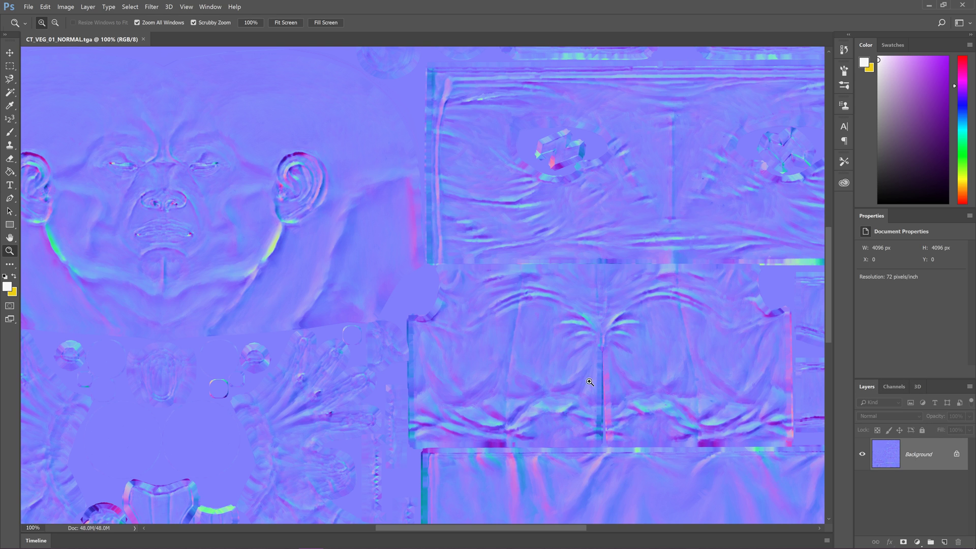
{"action": "scroll", "coordinate": [528, 285], "scroll_direction": "down", "scroll_amount": 2}
{"action": "right_click", "coordinate": [523, 277]}
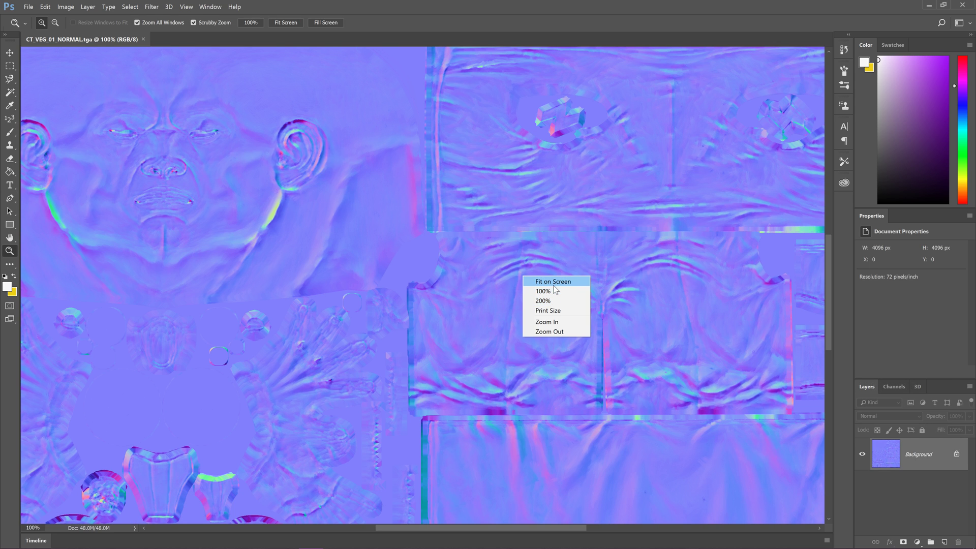
{"action": "left_click", "coordinate": [553, 282]}
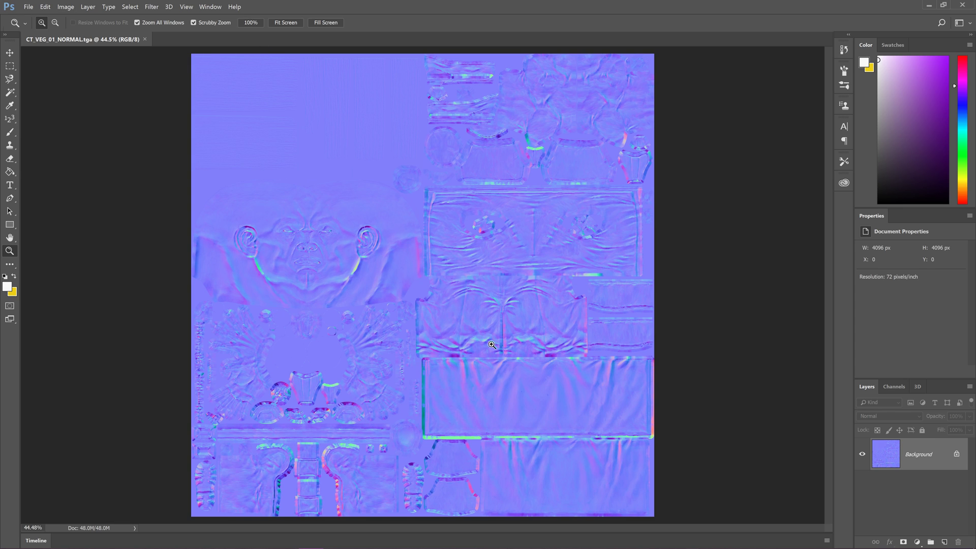
{"action": "left_click", "coordinate": [144, 39]}
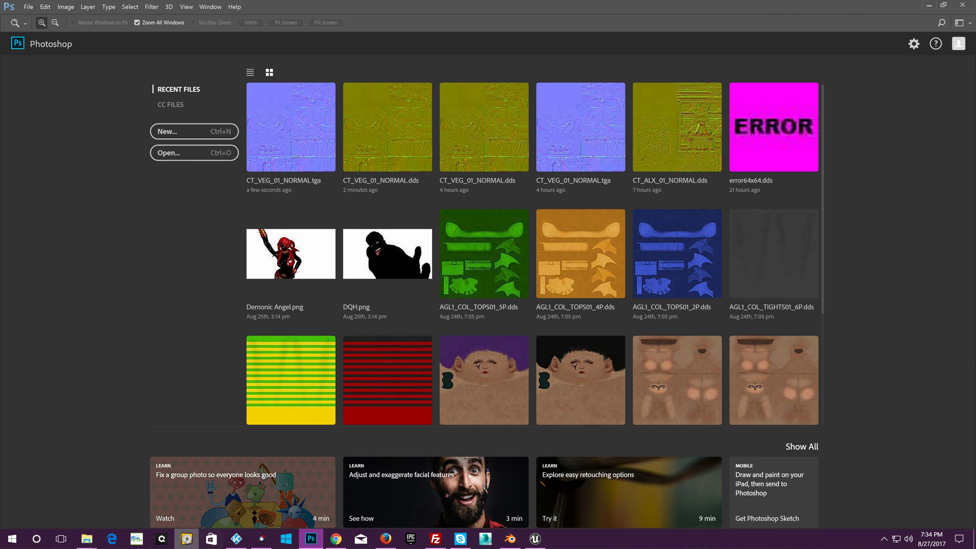
Open CT_VEG_01_NORMAL.dds from the UmodelExport Texture folder and inspect it at 100% and fitted to the screen
{"action": "left_click", "coordinate": [86, 539]}
{"action": "left_click", "coordinate": [164, 490]}
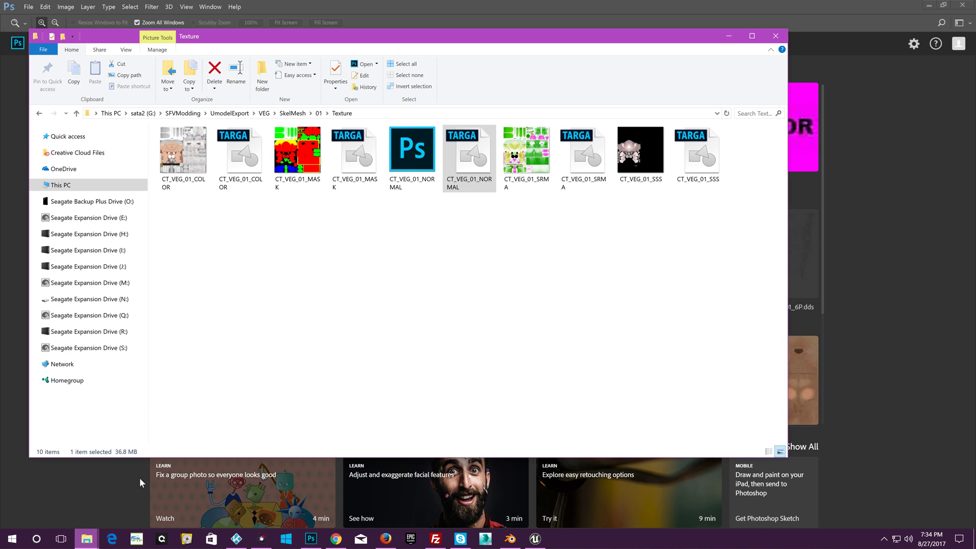
{"action": "double_click", "coordinate": [390, 142]}
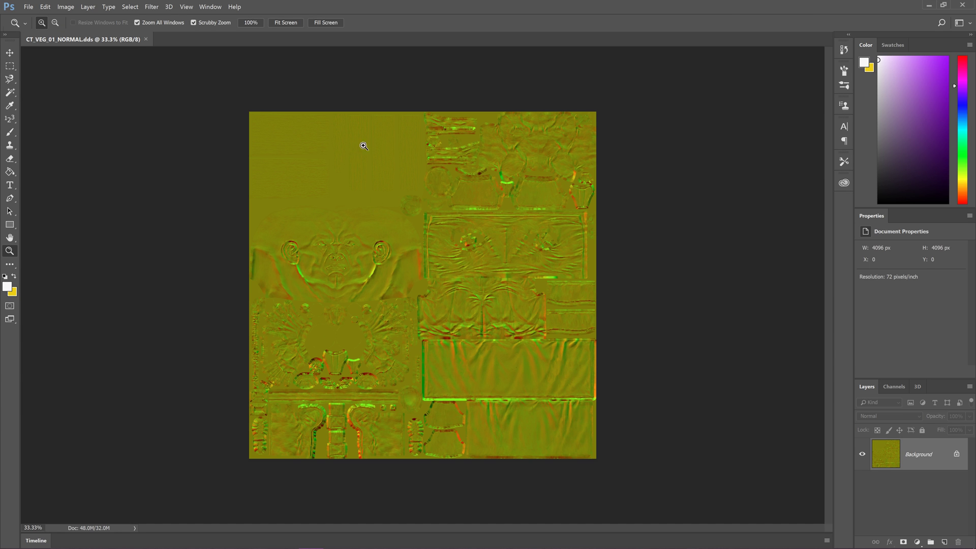
{"action": "right_click", "coordinate": [395, 337]}
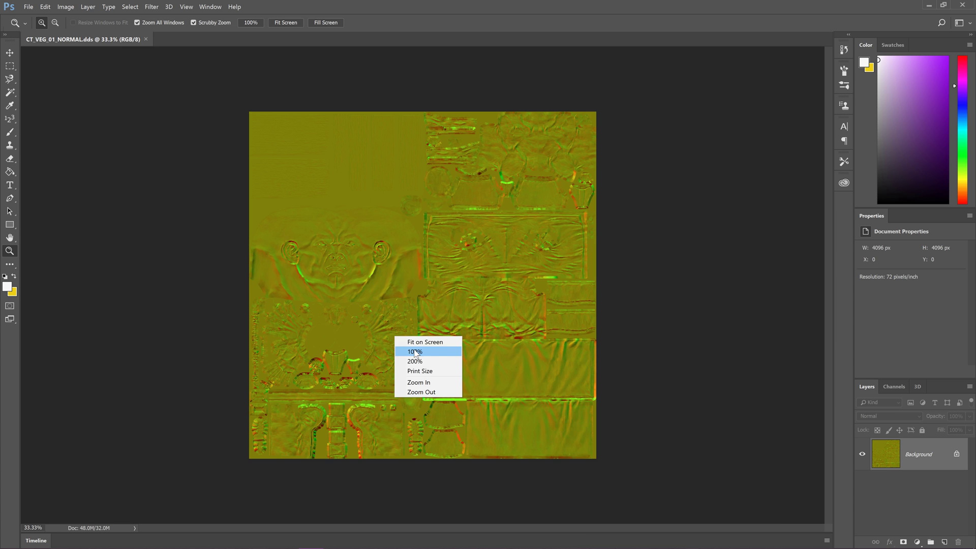
{"action": "left_click", "coordinate": [414, 353]}
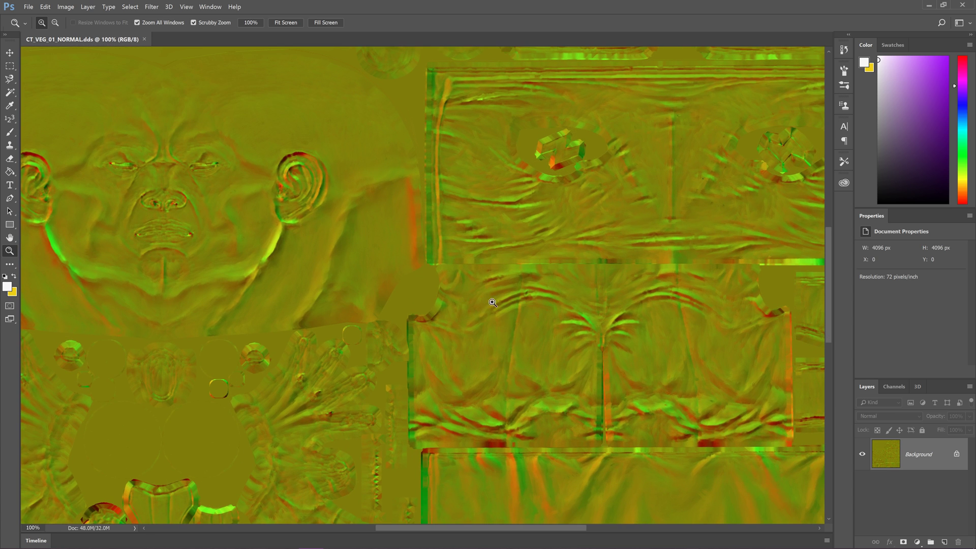
{"action": "right_click", "coordinate": [495, 275]}
{"action": "left_click", "coordinate": [548, 280]}
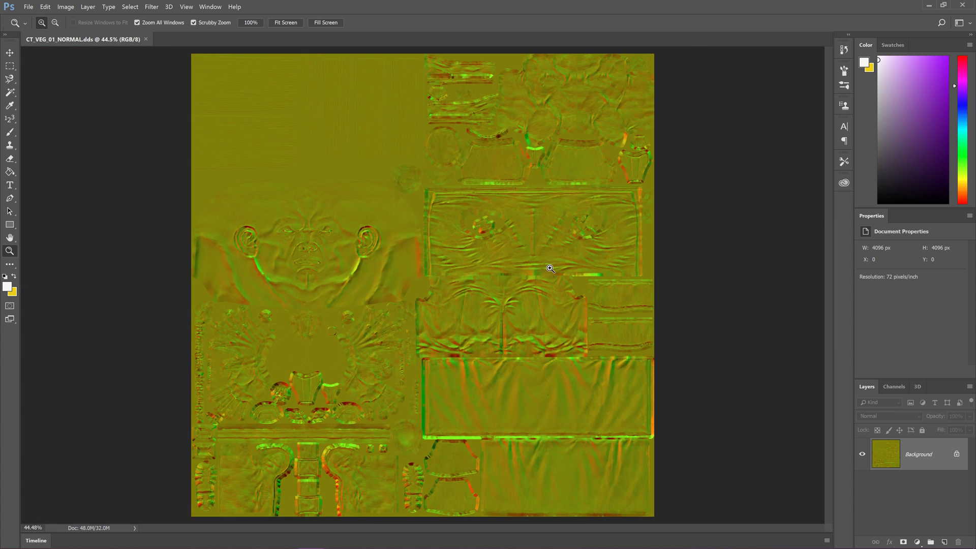
Inspect the DDS normal map's Blue channel on its own, then restore the RGB composite and return to the layer list
{"action": "mouse_move", "coordinate": [783, 548]}
{"action": "left_click", "coordinate": [896, 386]}
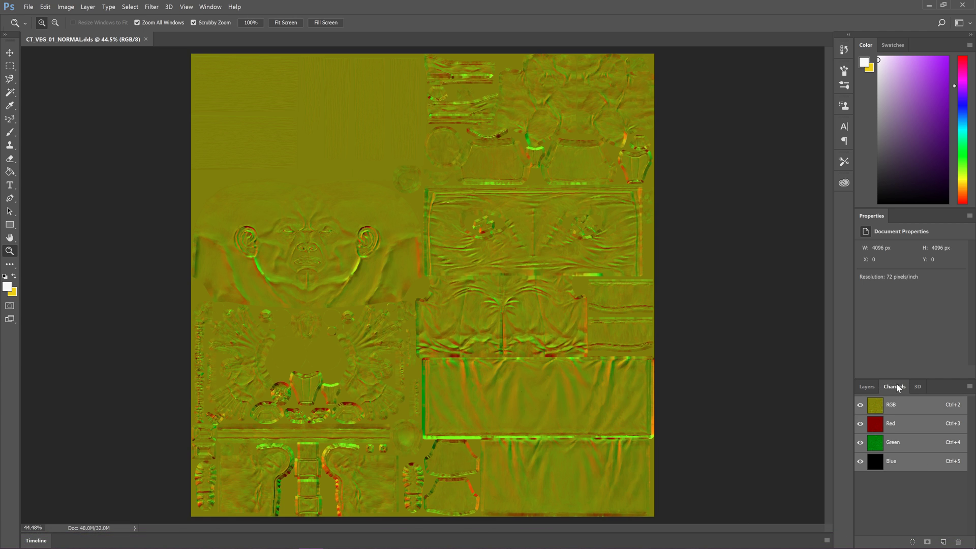
{"action": "left_click", "coordinate": [888, 468]}
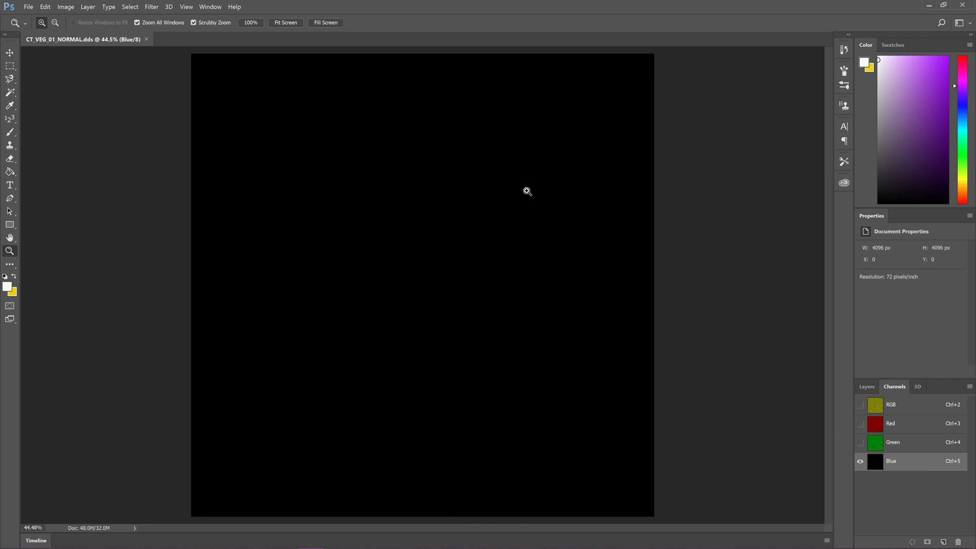
{"action": "left_click", "coordinate": [929, 406]}
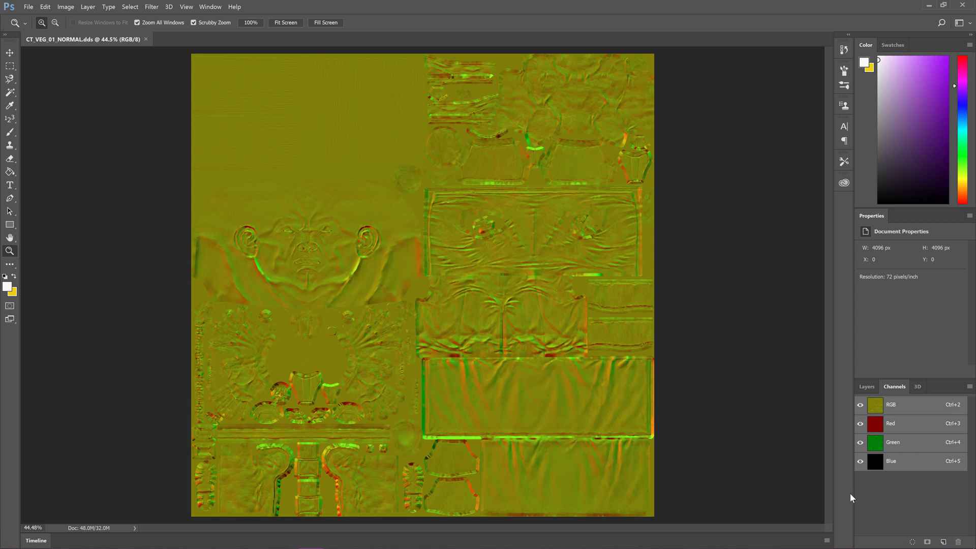
{"action": "left_click", "coordinate": [867, 387]}
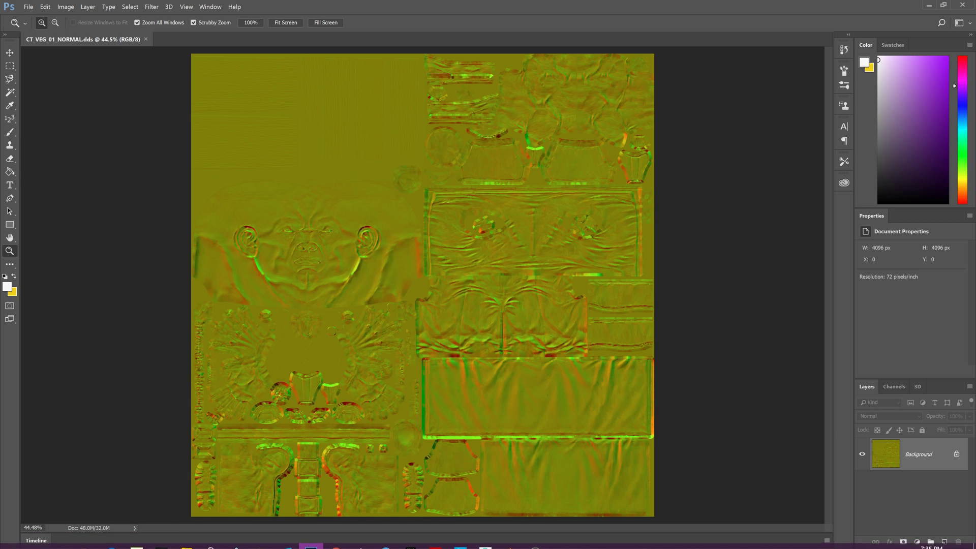
Open CT_VEG_01_NORMAL.uasset from the SFVModding\VEG\SkelMesh\01\Texture folder in the HxD hex editor
{"action": "mouse_move", "coordinate": [87, 540]}
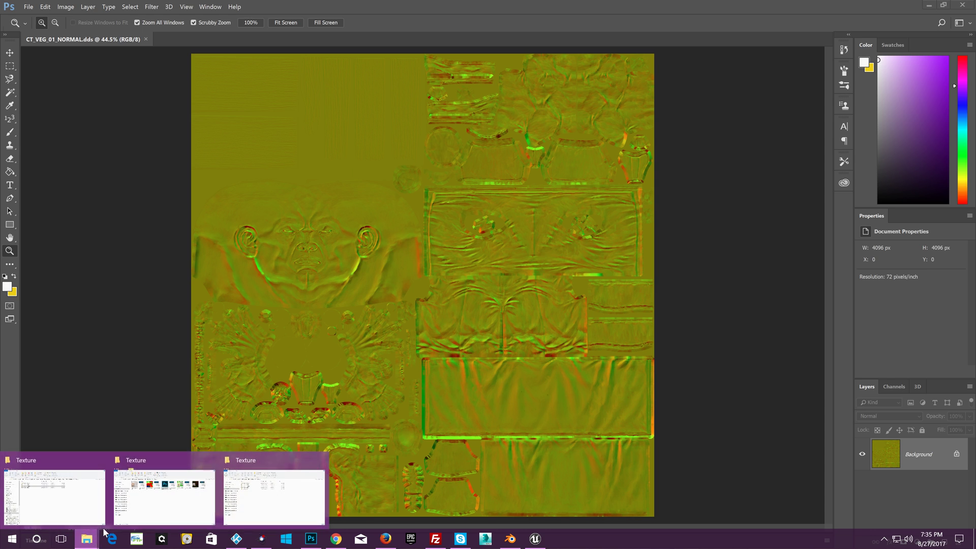
{"action": "left_click", "coordinate": [267, 481]}
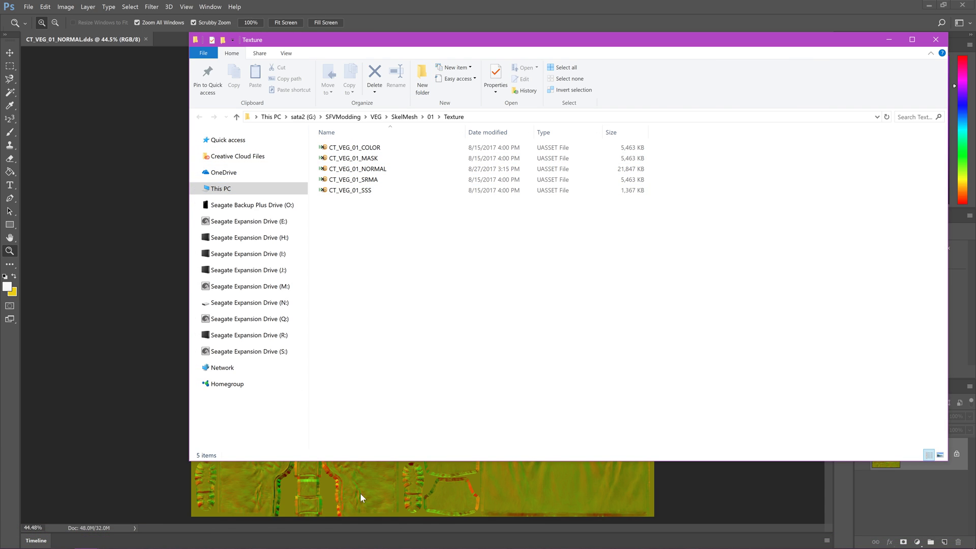
{"action": "double_click", "coordinate": [364, 171]}
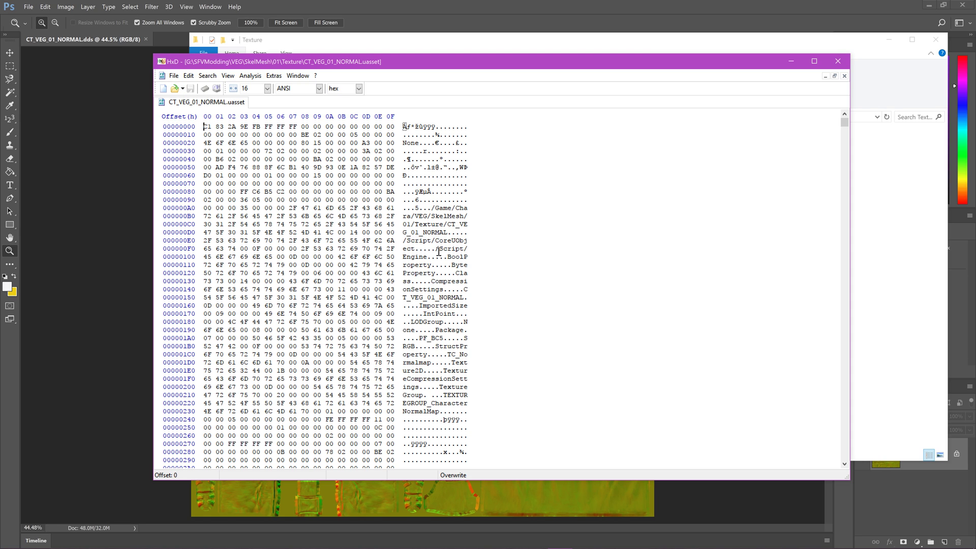
Maximize the hex editor and highlight both PF_BC5 format entries, around offsets 1A5 and 380
{"action": "left_click_drag", "start_coordinate": [419, 338], "coordinate": [447, 343]}
{"action": "left_click", "coordinate": [447, 343]}
{"action": "double_click", "coordinate": [431, 62]}
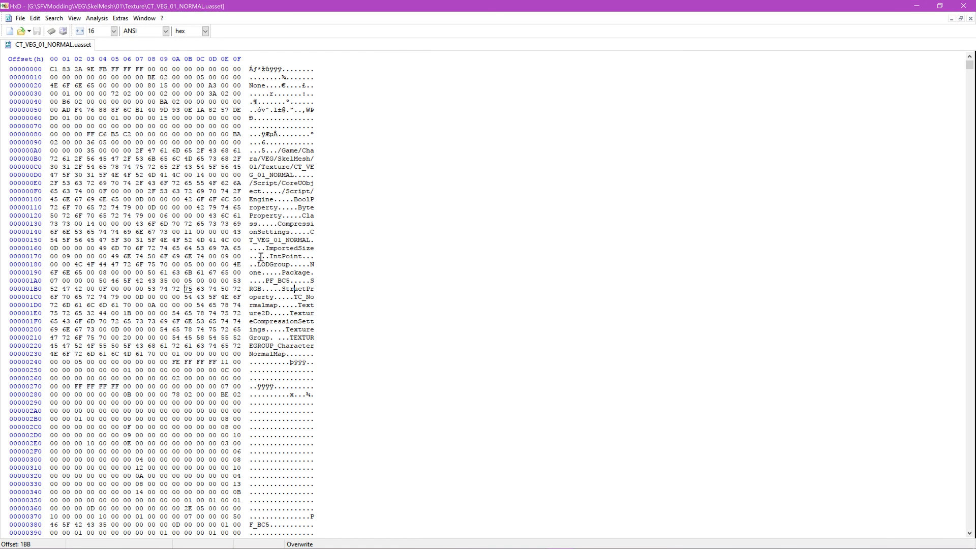
{"action": "left_click_drag", "start_coordinate": [290, 281], "coordinate": [269, 281]}
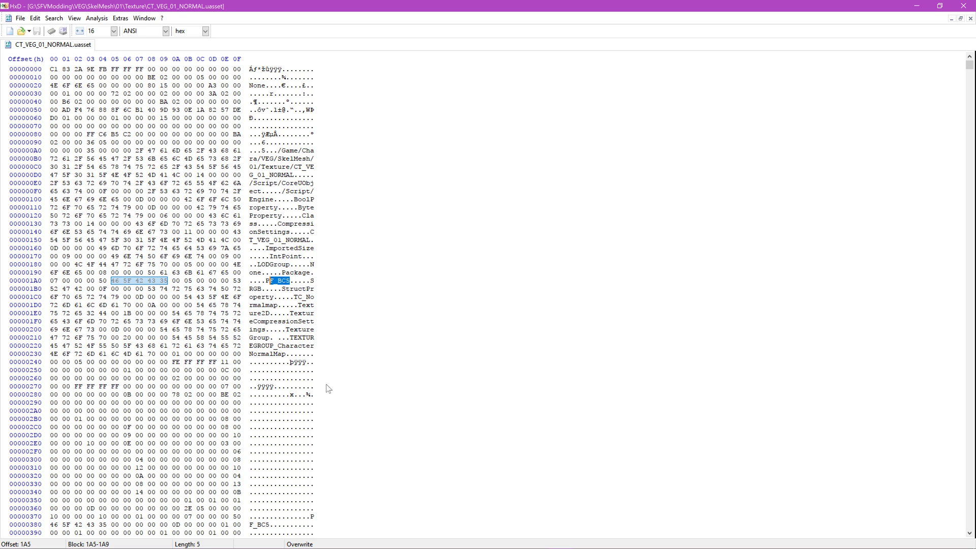
{"action": "scroll", "coordinate": [327, 388], "scroll_direction": "down", "scroll_amount": 5}
{"action": "left_click_drag", "start_coordinate": [250, 403], "coordinate": [270, 403]}
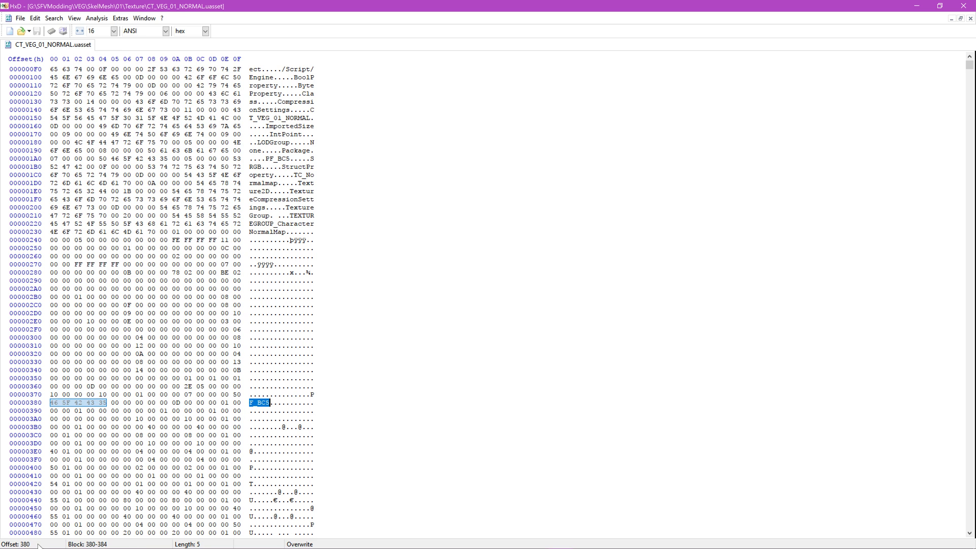
Place the cursor on the first 80 byte at offset 536, where the repeating texture data begins
{"action": "scroll", "coordinate": [45, 501], "scroll_direction": "down", "scroll_amount": 14}
{"action": "scroll", "coordinate": [96, 393], "scroll_direction": "up", "scroll_amount": 5}
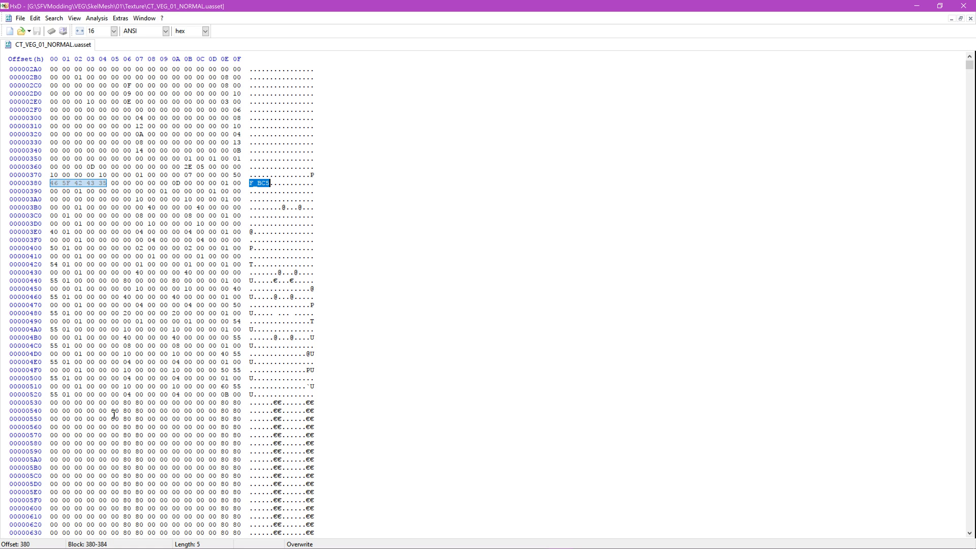
{"action": "left_click", "coordinate": [126, 405]}
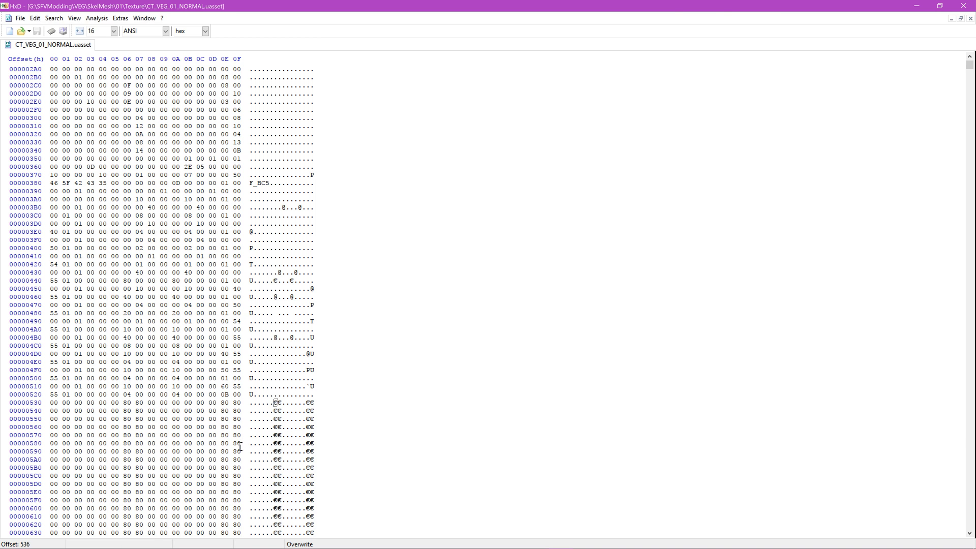
{"action": "scroll", "coordinate": [375, 506], "scroll_direction": "up", "scroll_amount": 4}
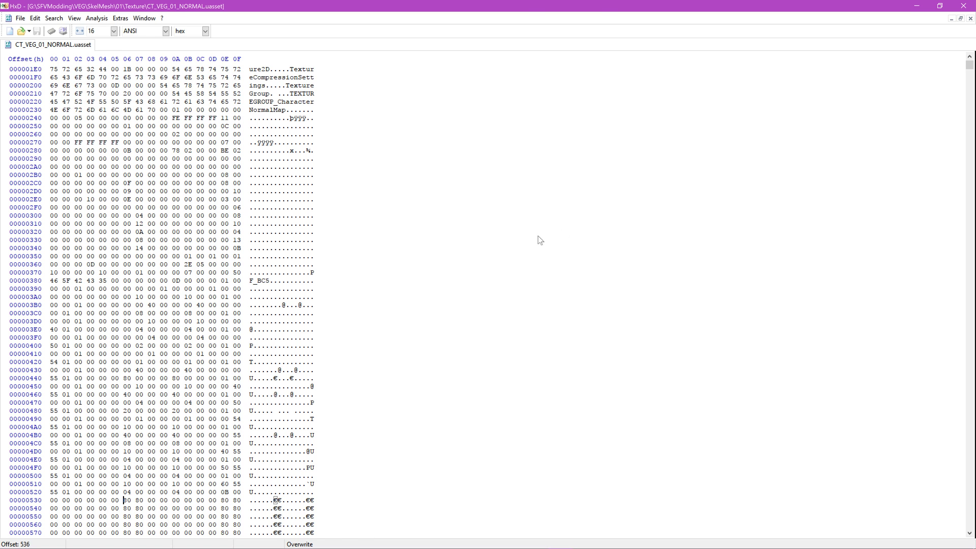
Restore the hex editor's window size, minimize the uasset folder, and place the UmodelExport Texture folder alongside the editor
{"action": "double_click", "coordinate": [666, 10]}
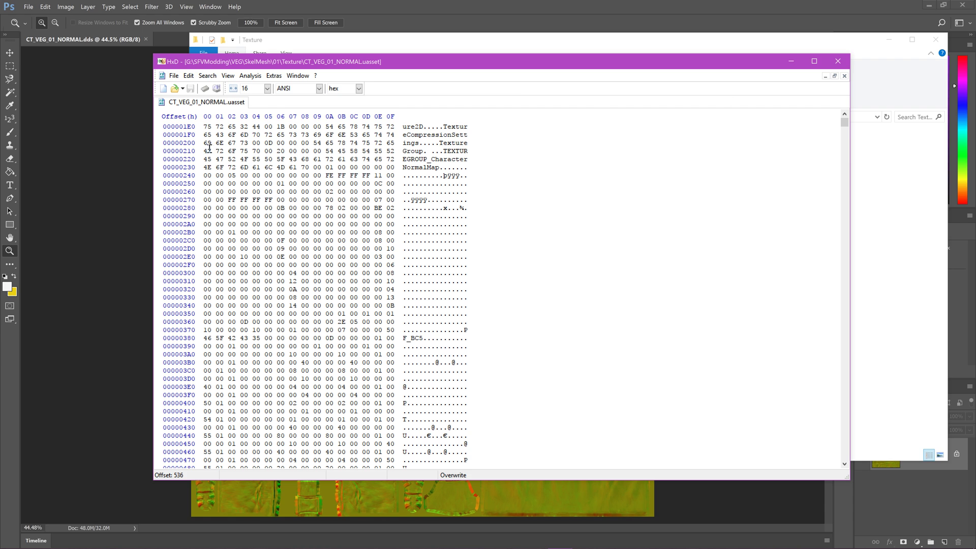
{"action": "left_click", "coordinate": [499, 35]}
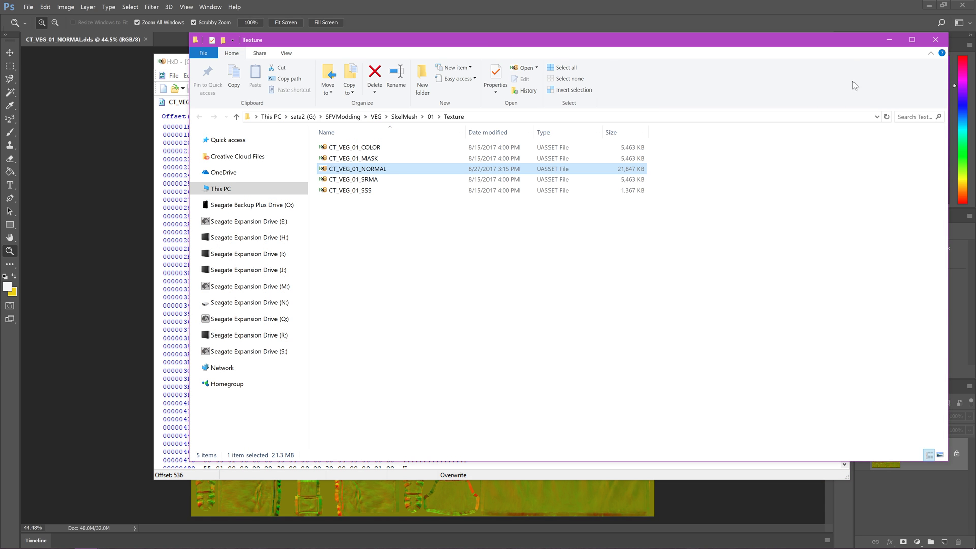
{"action": "left_click", "coordinate": [895, 35]}
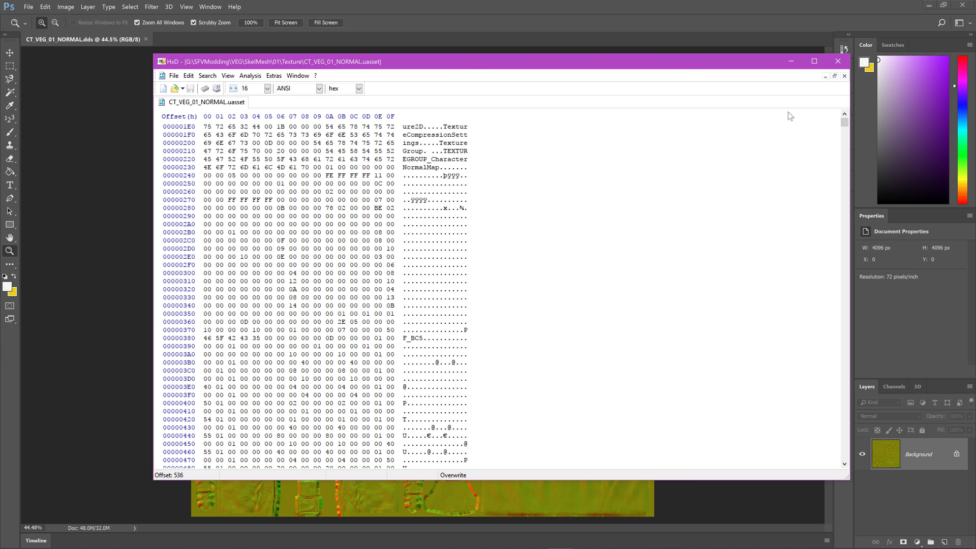
{"action": "mouse_move", "coordinate": [61, 544]}
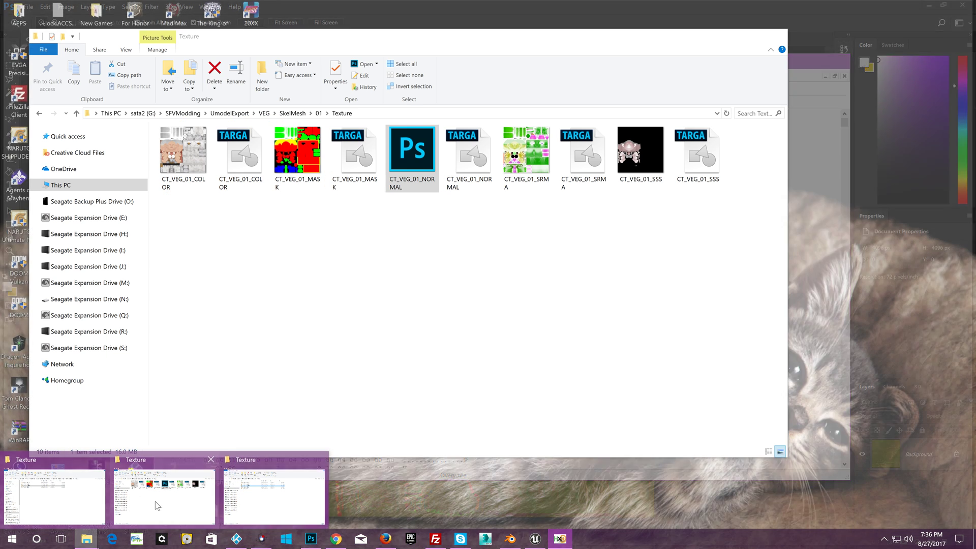
{"action": "left_click", "coordinate": [155, 502]}
{"action": "left_click_drag", "start_coordinate": [295, 22], "coordinate": [660, 259]}
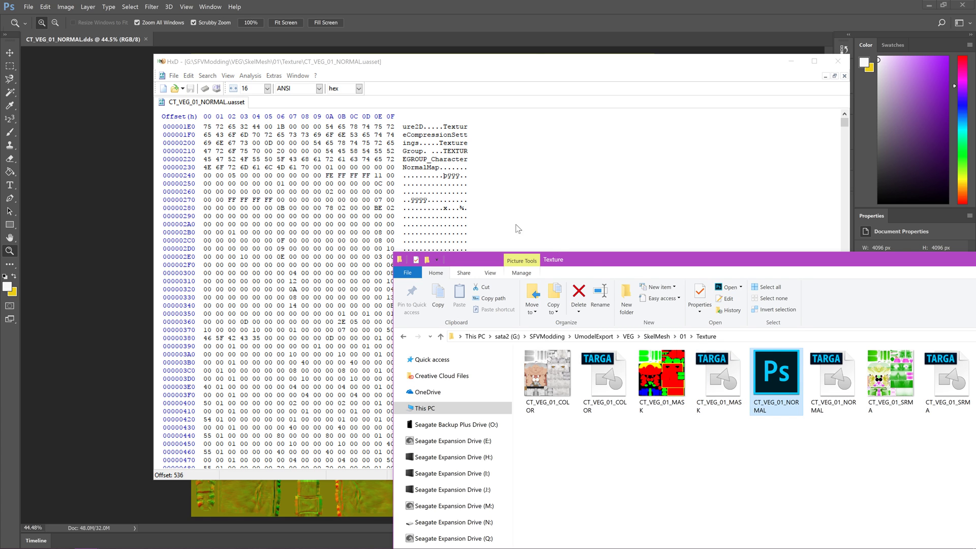
{"action": "scroll", "coordinate": [366, 168], "scroll_direction": "up", "scroll_amount": 10}
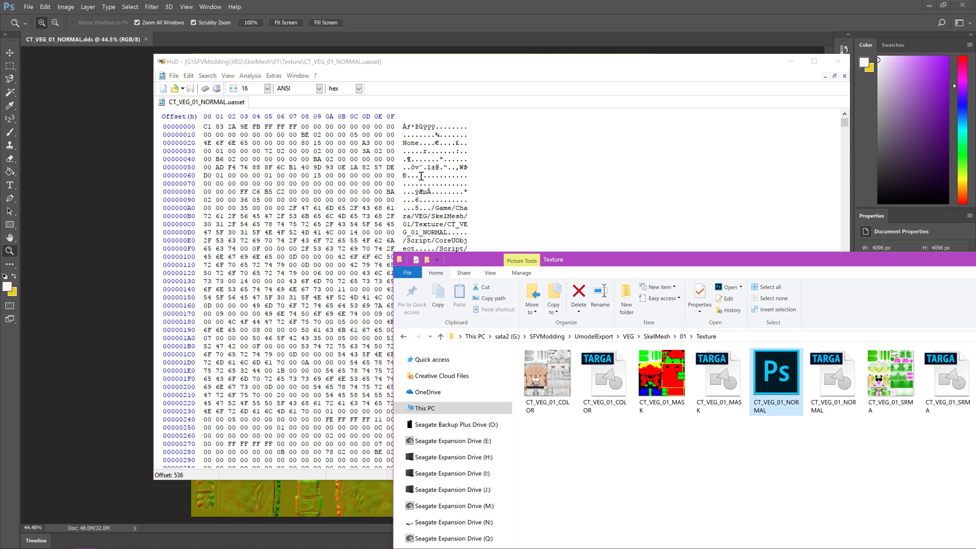
{"action": "scroll", "coordinate": [442, 179], "scroll_direction": "down", "scroll_amount": 4}
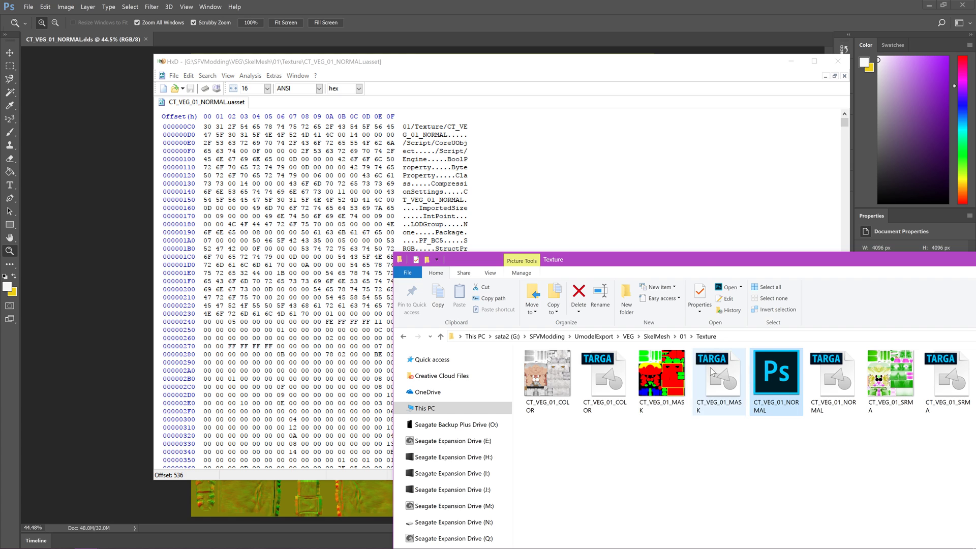
{"action": "left_click", "coordinate": [575, 159]}
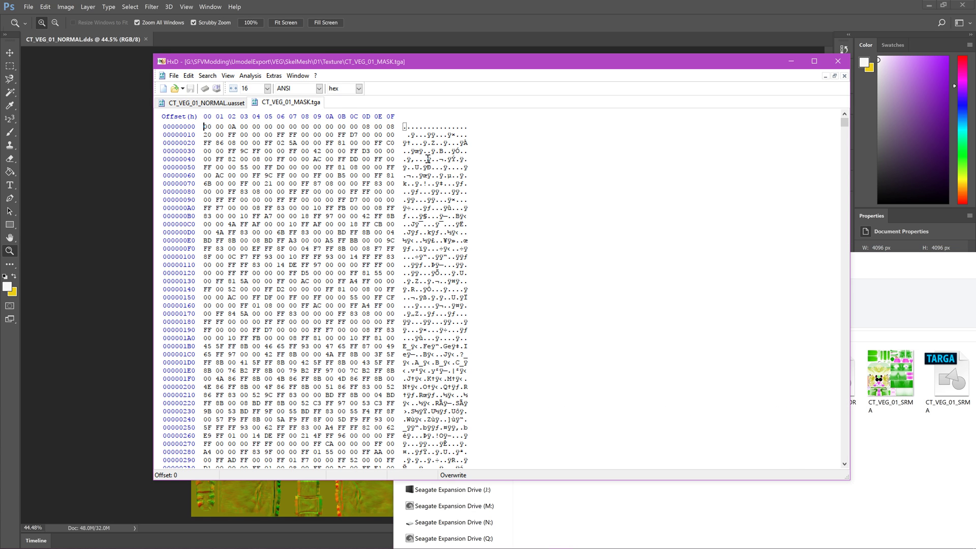
{"action": "right_click", "coordinate": [312, 104]}
{"action": "left_click", "coordinate": [322, 109]}
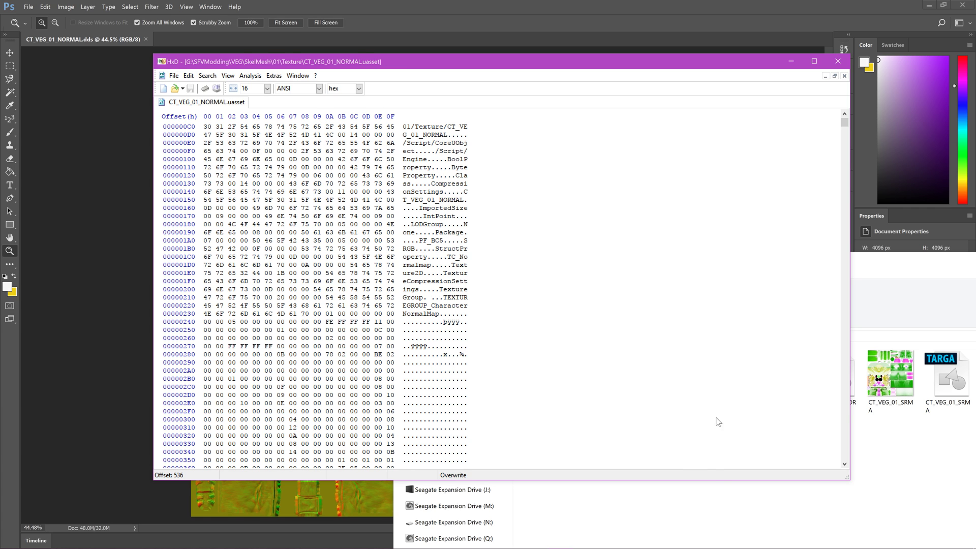
Open CT_VEG_01_NORMAL.dds from the UmodelExport Texture folder in the hex editor and highlight the XY of its ATI2A2XY format tag
{"action": "left_click", "coordinate": [714, 524]}
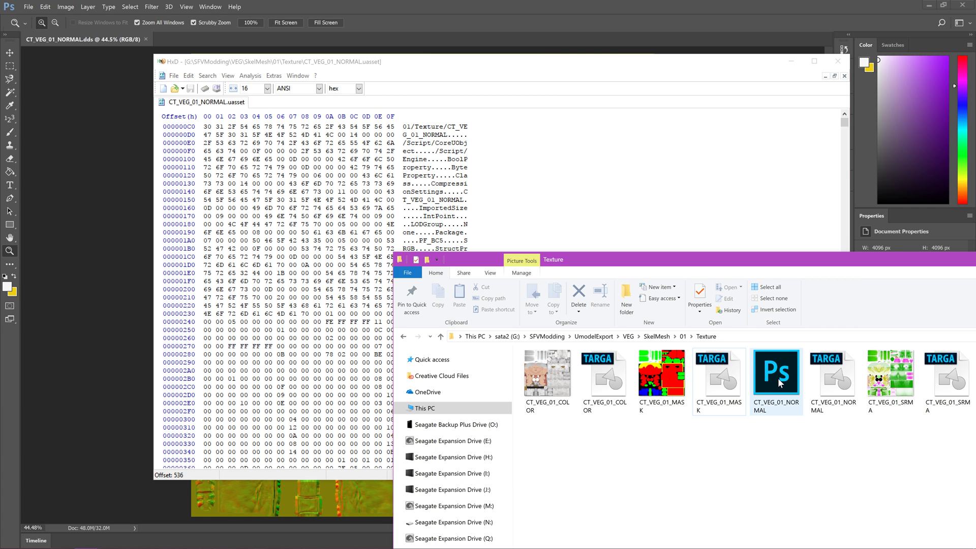
{"action": "left_click_drag", "start_coordinate": [767, 372], "coordinate": [513, 108]}
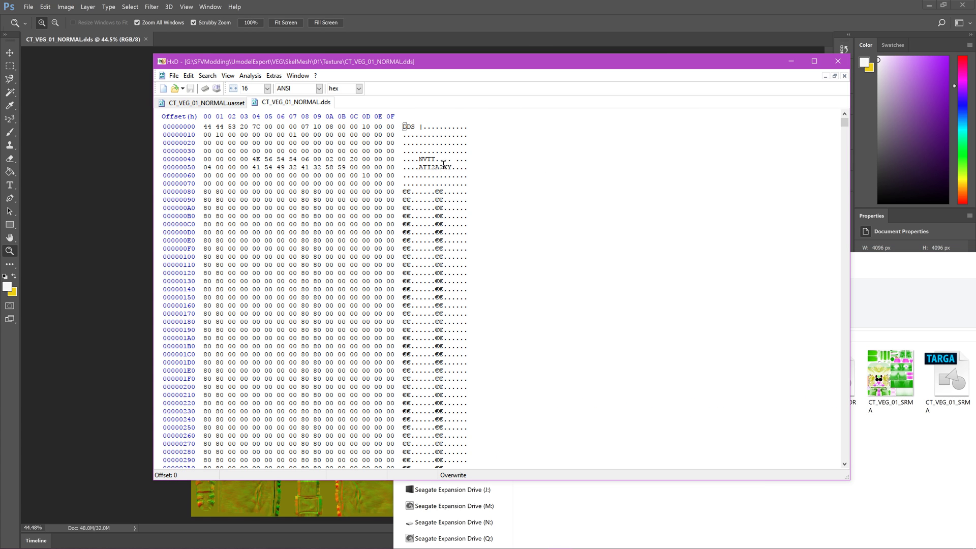
{"action": "left_click_drag", "start_coordinate": [424, 164], "coordinate": [461, 167]}
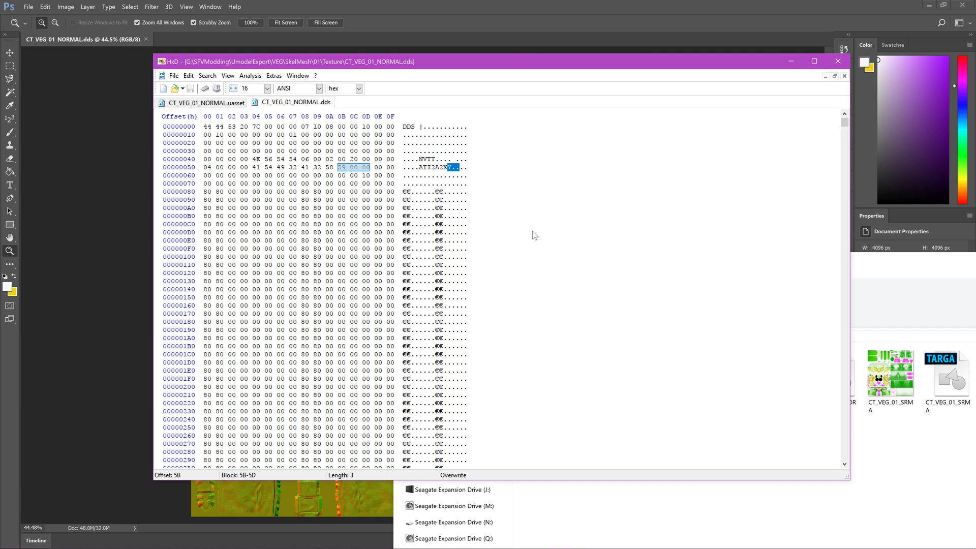
{"action": "left_click", "coordinate": [432, 168]}
{"action": "left_click", "coordinate": [440, 168]}
{"action": "left_click", "coordinate": [444, 168]}
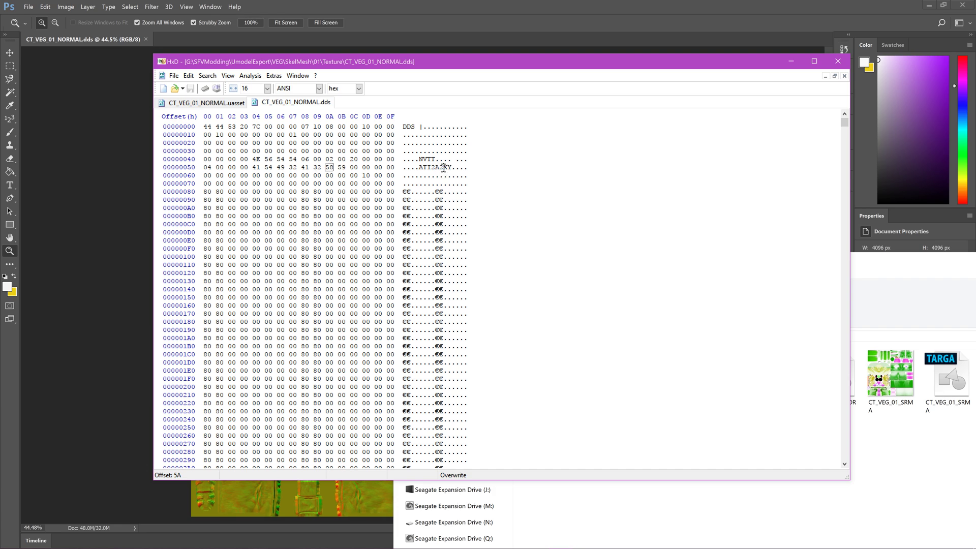
{"action": "left_click_drag", "start_coordinate": [444, 168], "coordinate": [465, 168]}
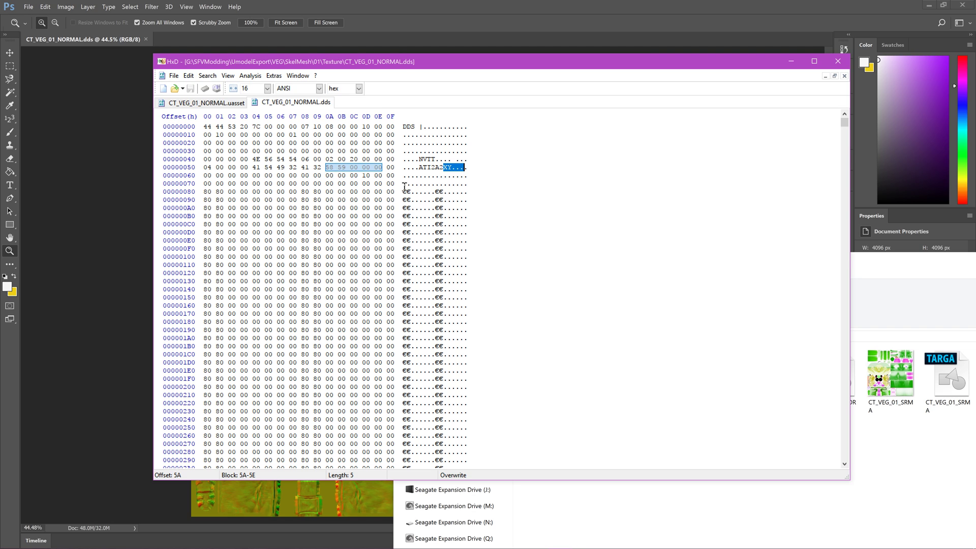
Mark the end of the DDS header at offset 7F and examine the texture data at the end of the file
{"action": "left_click", "coordinate": [463, 182]}
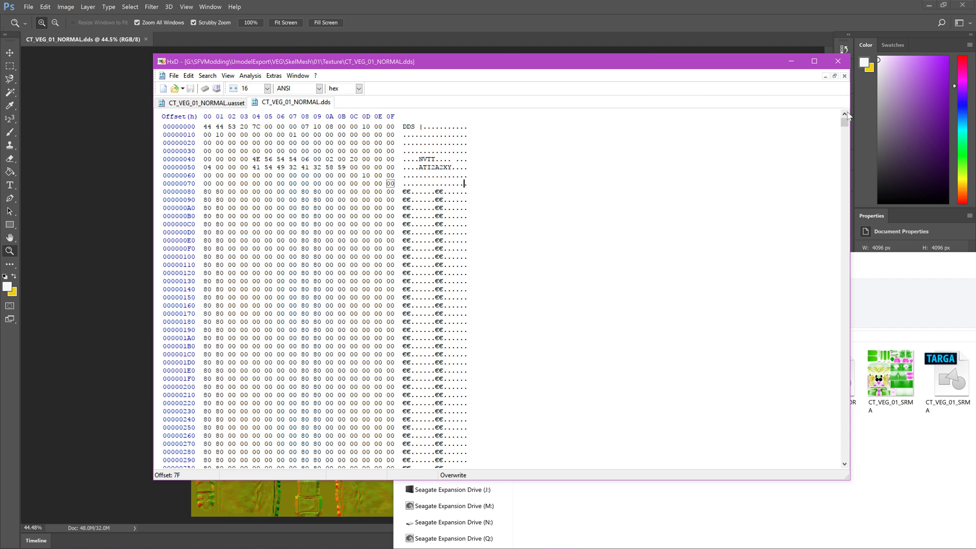
{"action": "left_click_drag", "start_coordinate": [844, 123], "coordinate": [822, 457]}
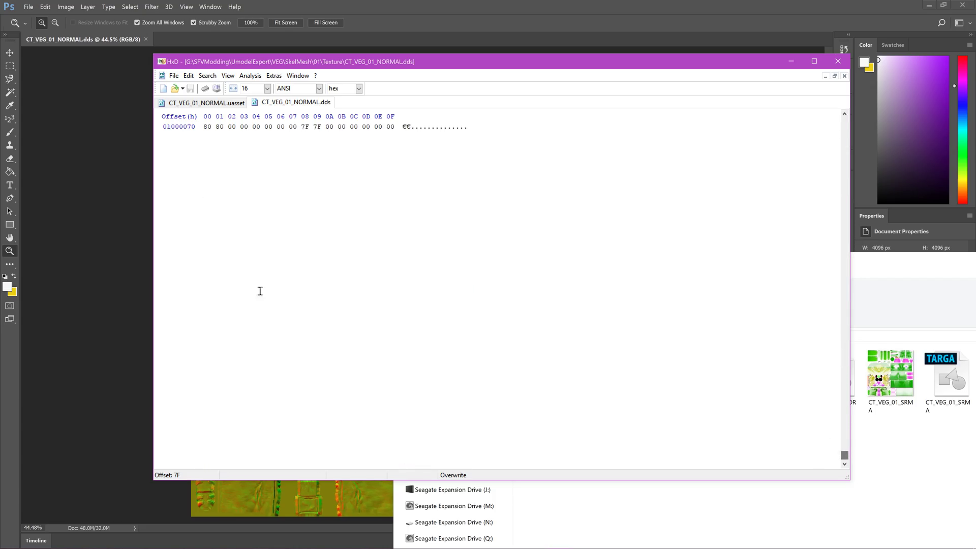
{"action": "scroll", "coordinate": [363, 260], "scroll_direction": "up", "scroll_amount": 14}
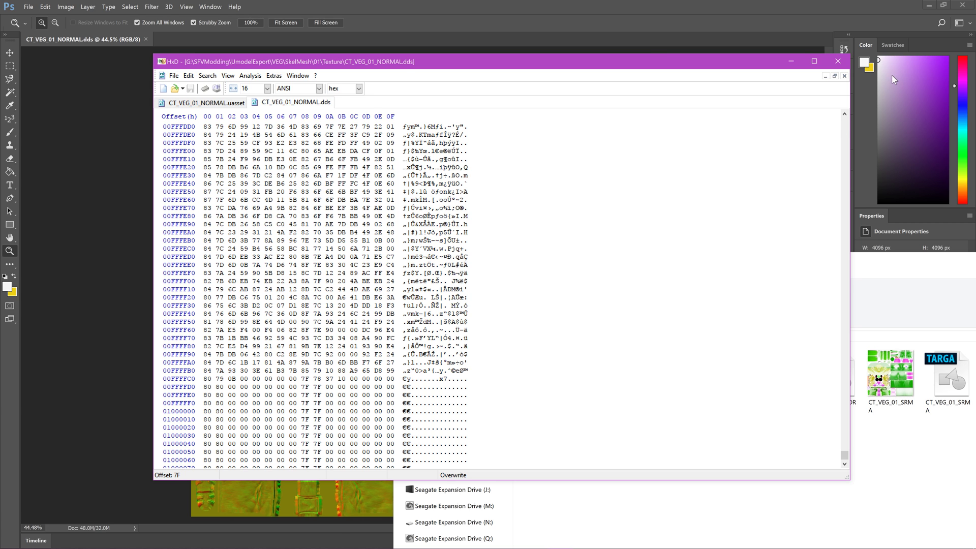
Close the hex editor and the DDS image, and open the recent CT_VEG_01_NORMAL.tga in Photoshop, fitted to the screen
{"action": "left_click", "coordinate": [838, 61]}
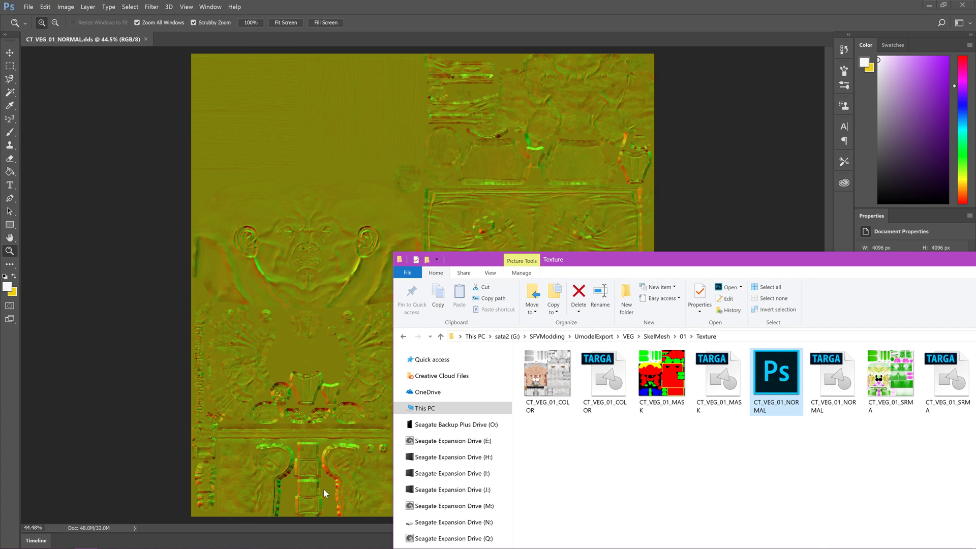
{"action": "left_click", "coordinate": [145, 39]}
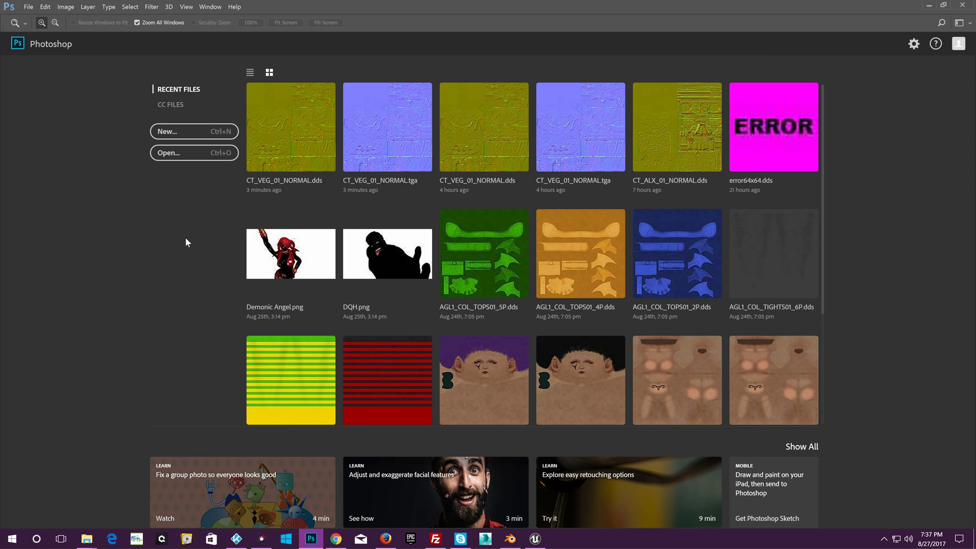
{"action": "left_click", "coordinate": [396, 102]}
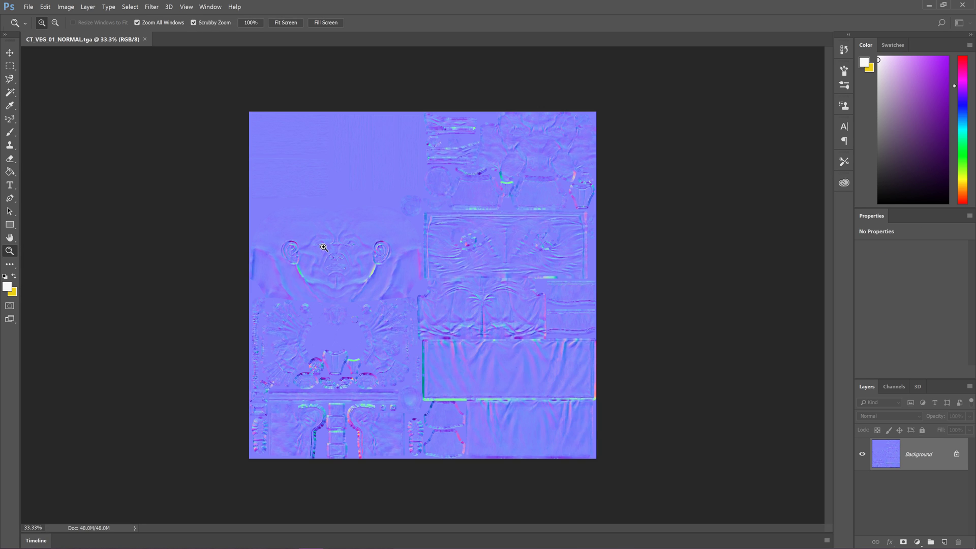
{"action": "left_click", "coordinate": [505, 249]}
{"action": "right_click", "coordinate": [455, 344]}
{"action": "left_click", "coordinate": [480, 352]}
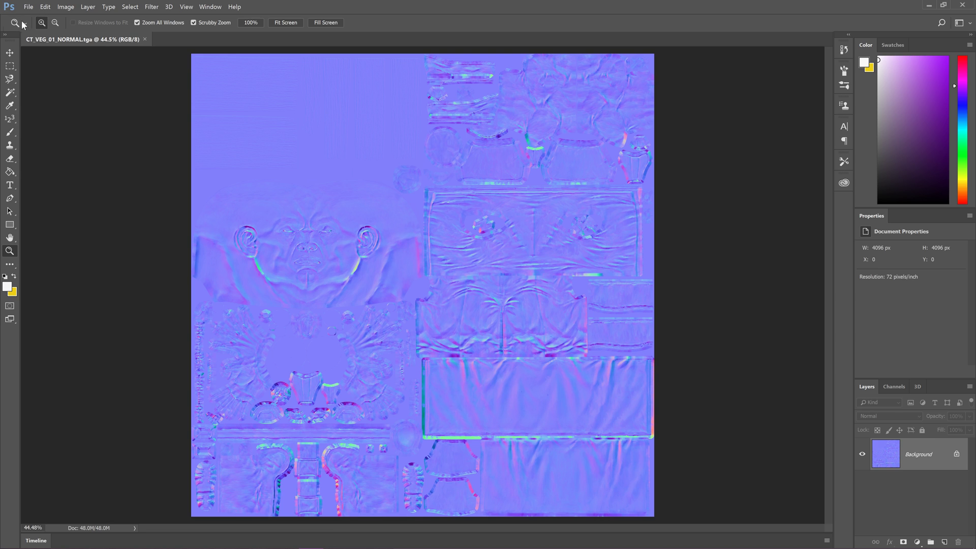
{"action": "left_click", "coordinate": [29, 7]}
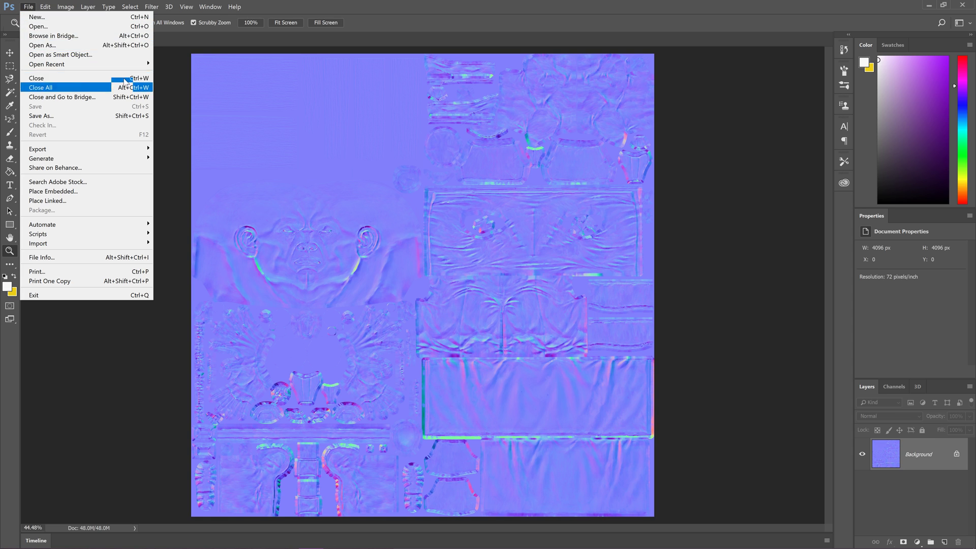
{"action": "left_click", "coordinate": [169, 93]}
{"action": "left_click", "coordinate": [28, 7]}
{"action": "left_click", "coordinate": [249, 220]}
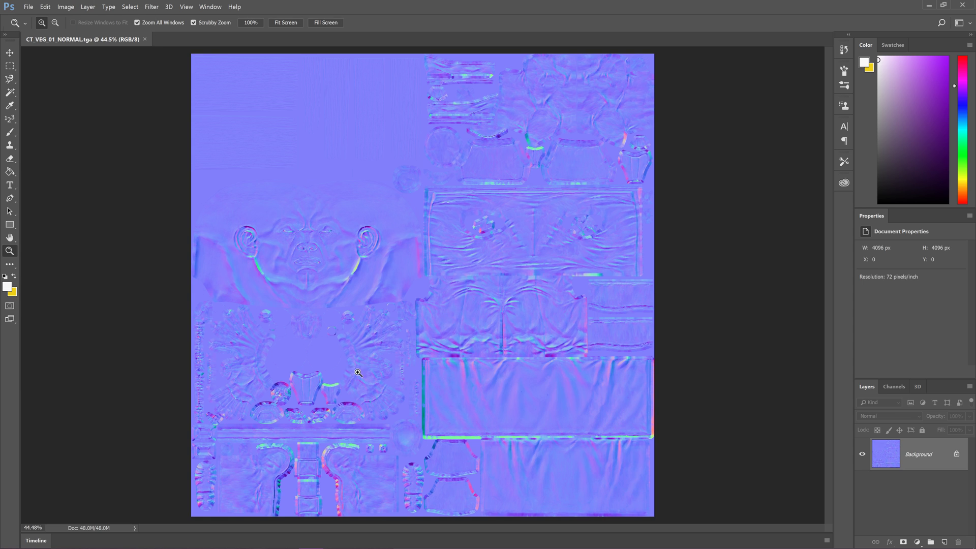
Save the normal map in Intel Texture Works DDS format, replacing the existing CT_VEG_01_NORMAL.dds
{"action": "left_click", "coordinate": [28, 7]}
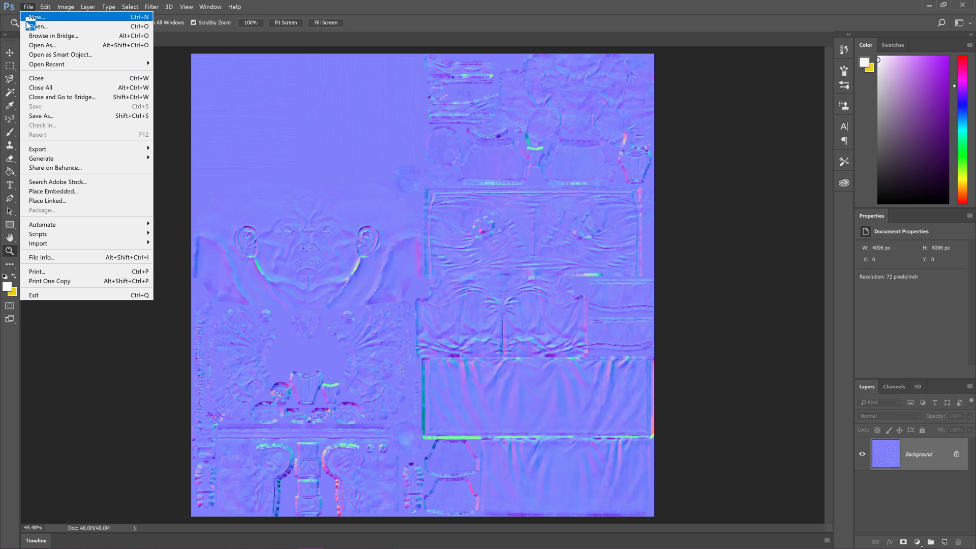
{"action": "left_click", "coordinate": [37, 120]}
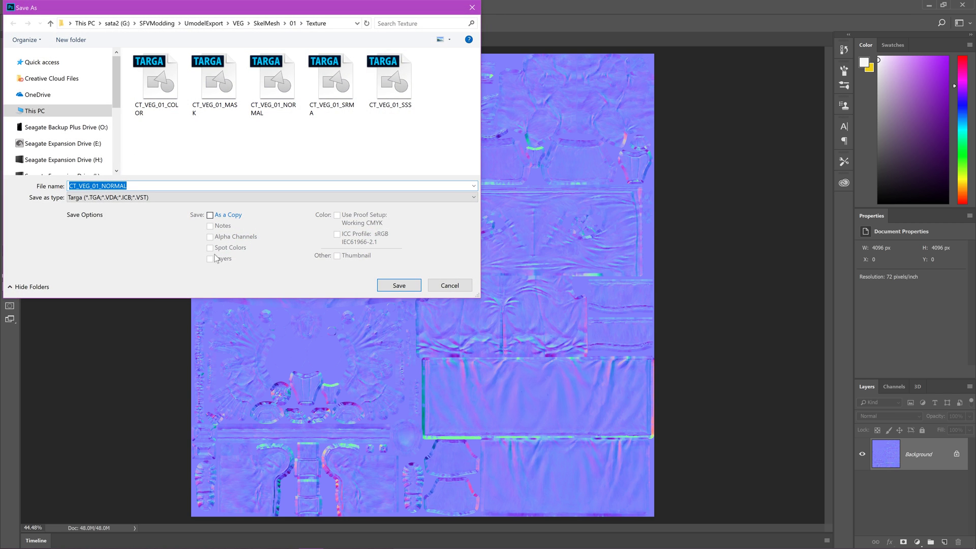
{"action": "left_click", "coordinate": [158, 199]}
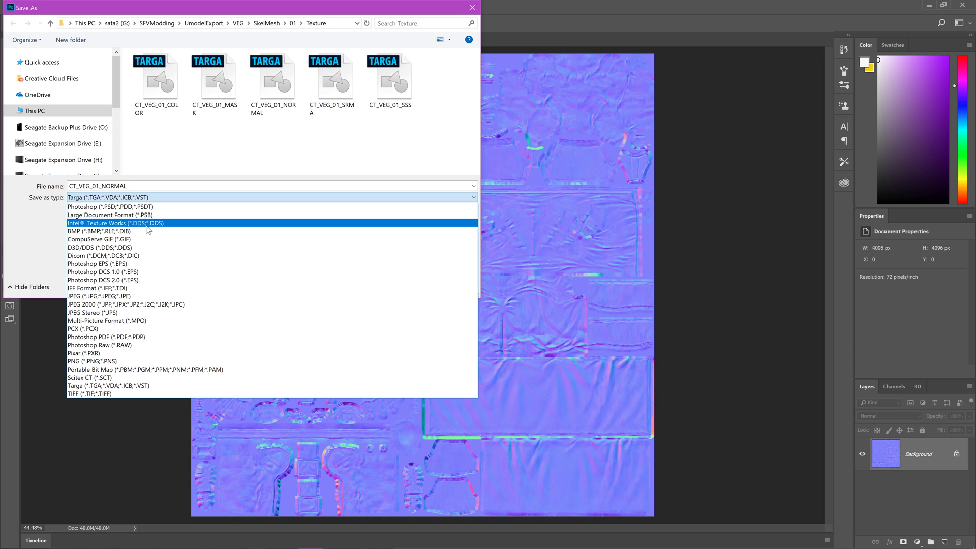
{"action": "left_click", "coordinate": [108, 224]}
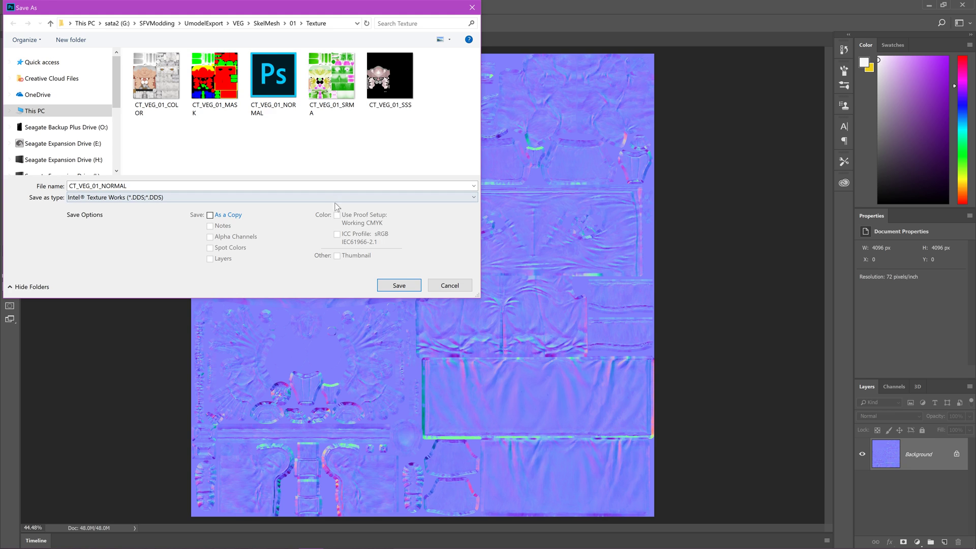
{"action": "left_click", "coordinate": [392, 285]}
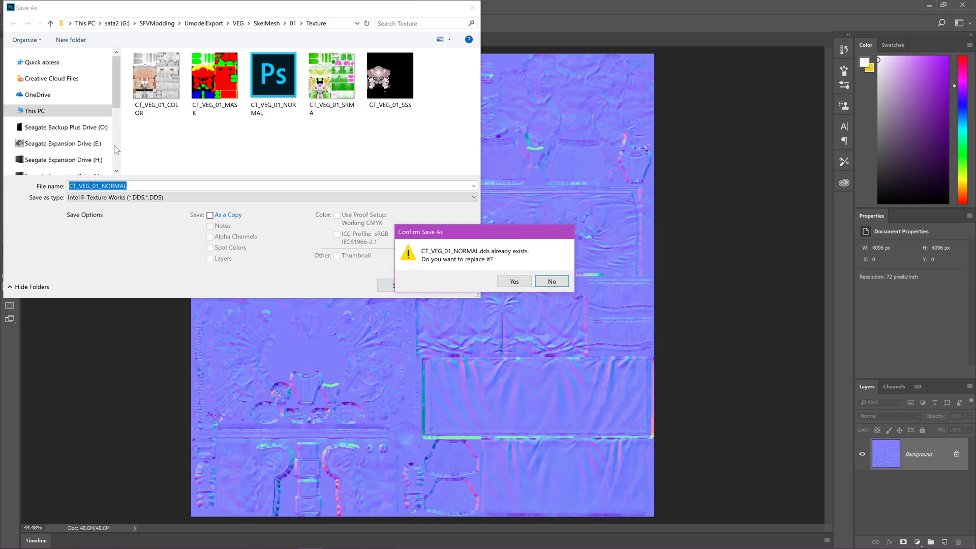
{"action": "left_click", "coordinate": [511, 282]}
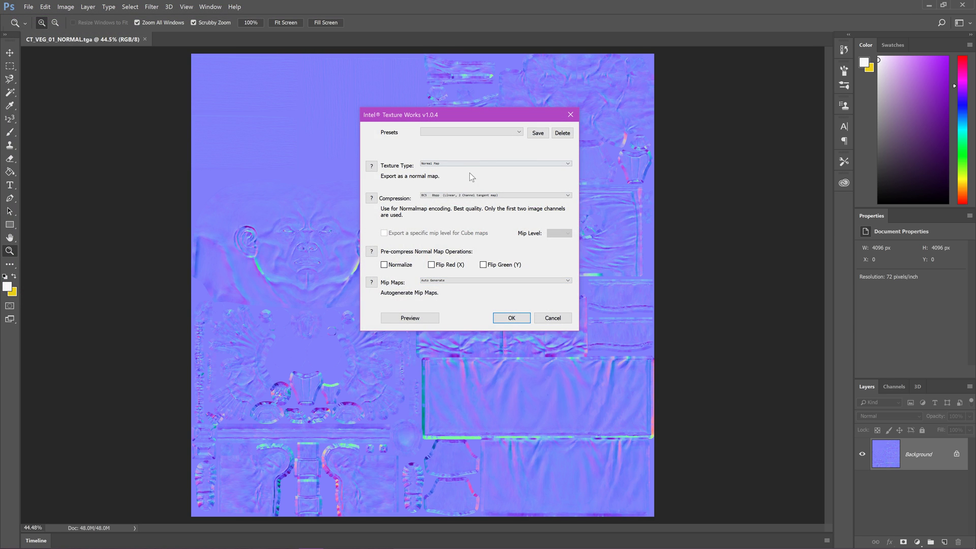
Export the DDS with texture type Normal Map and BC5 8bpp (Linear, 2 Channel tangent map) compression
{"action": "left_click", "coordinate": [471, 163]}
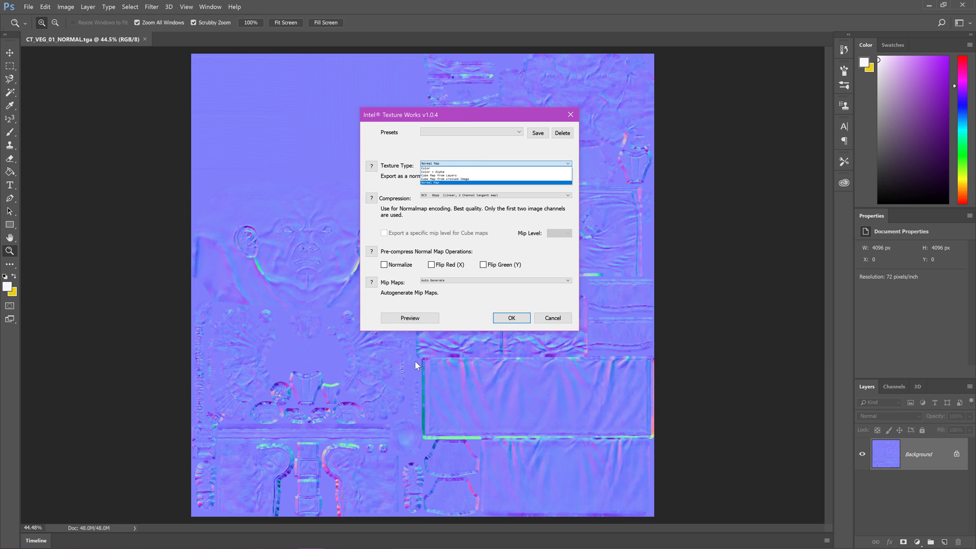
{"action": "left_click", "coordinate": [428, 183]}
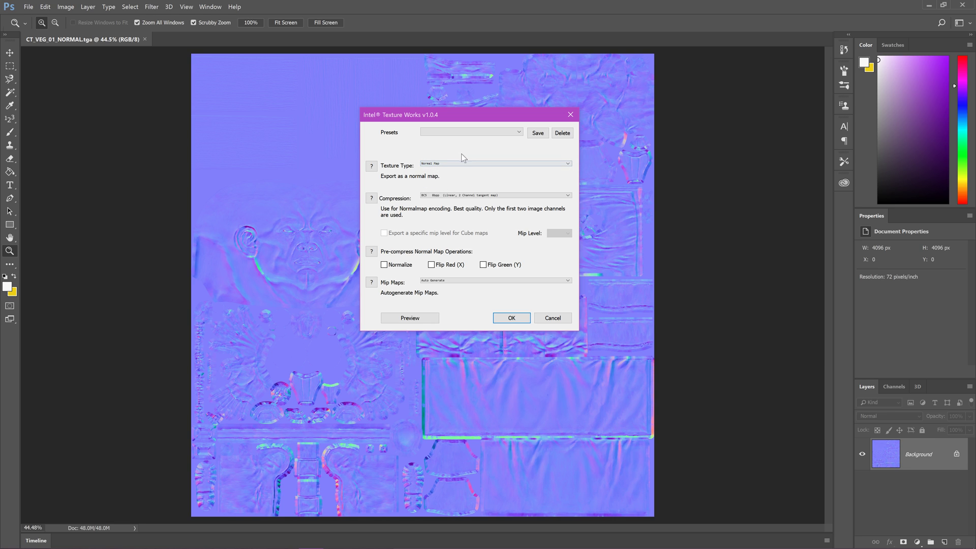
{"action": "left_click", "coordinate": [442, 195]}
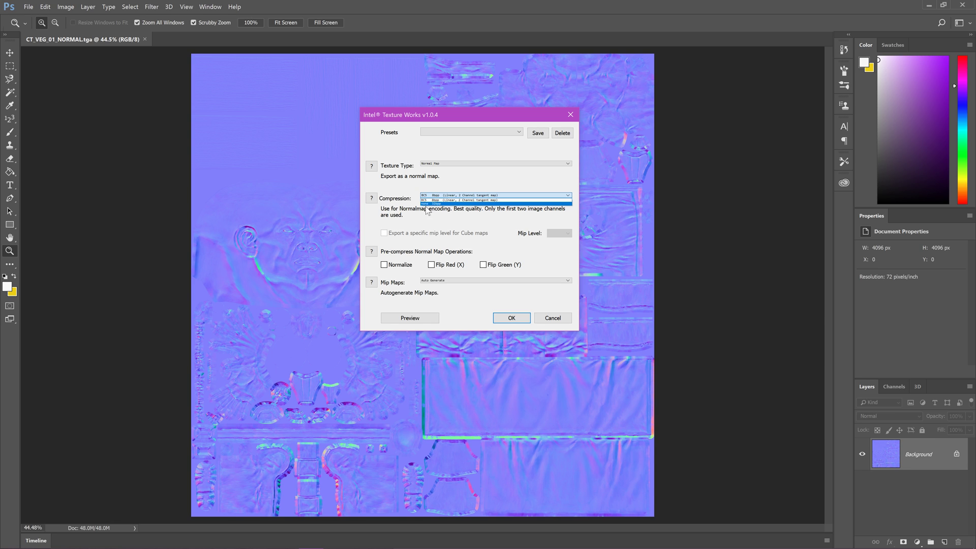
{"action": "left_click", "coordinate": [427, 200]}
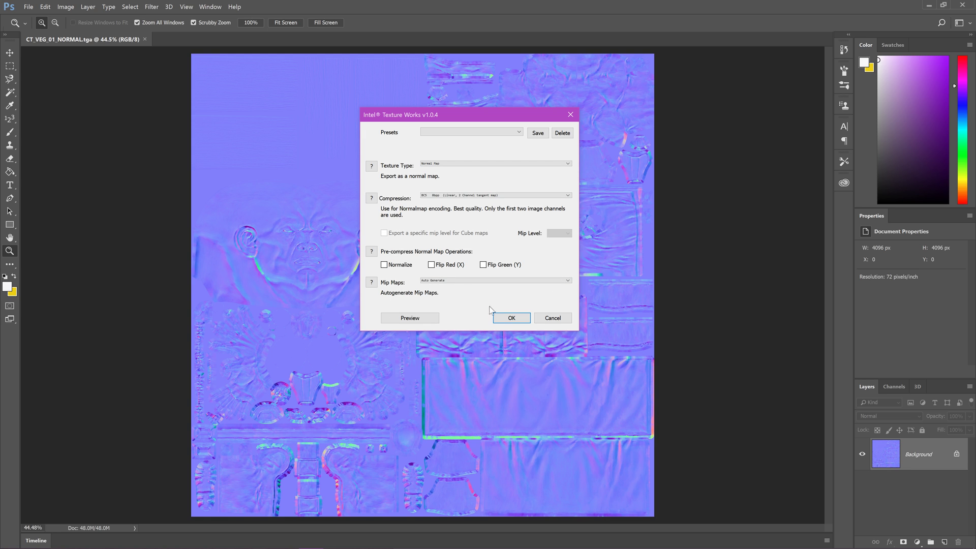
{"action": "left_click", "coordinate": [524, 320]}
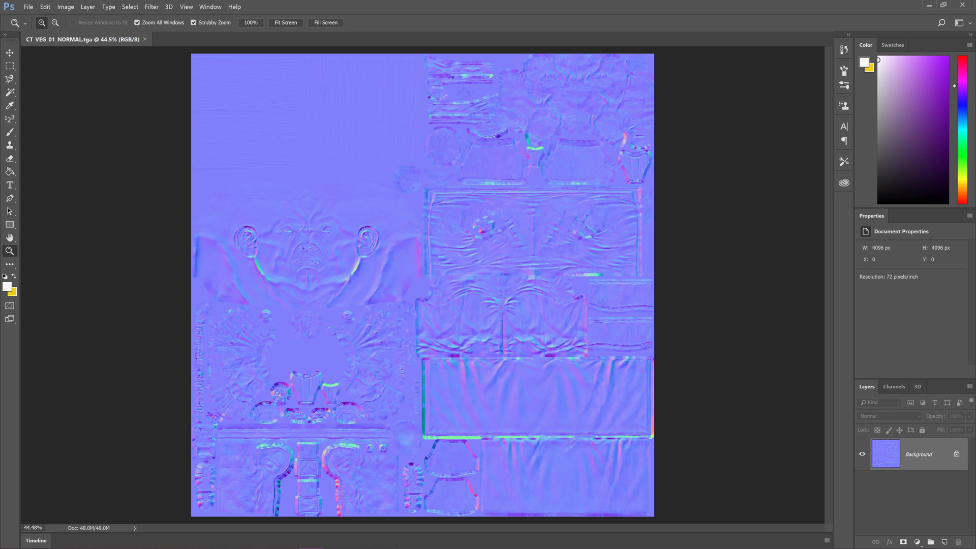
Select the saved CT_VEG_01_NORMAL.dds in the UmodelExport Texture folder and close its image in Photoshop
{"action": "mouse_move", "coordinate": [87, 539]}
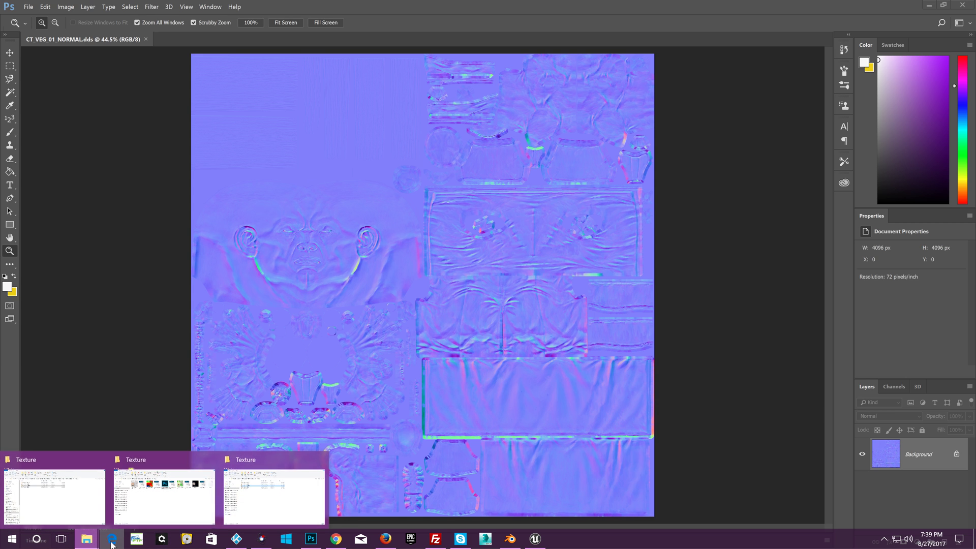
{"action": "left_click", "coordinate": [148, 496]}
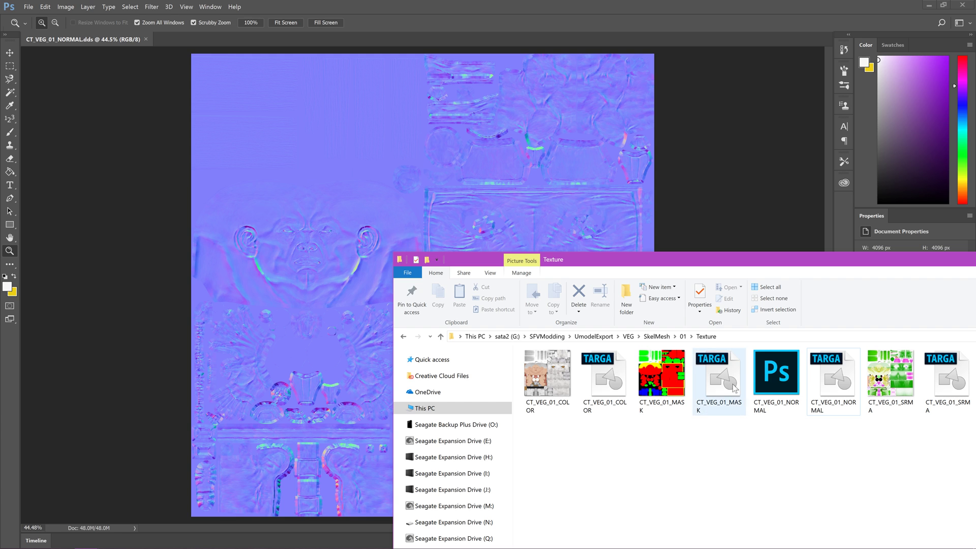
{"action": "left_click", "coordinate": [773, 367]}
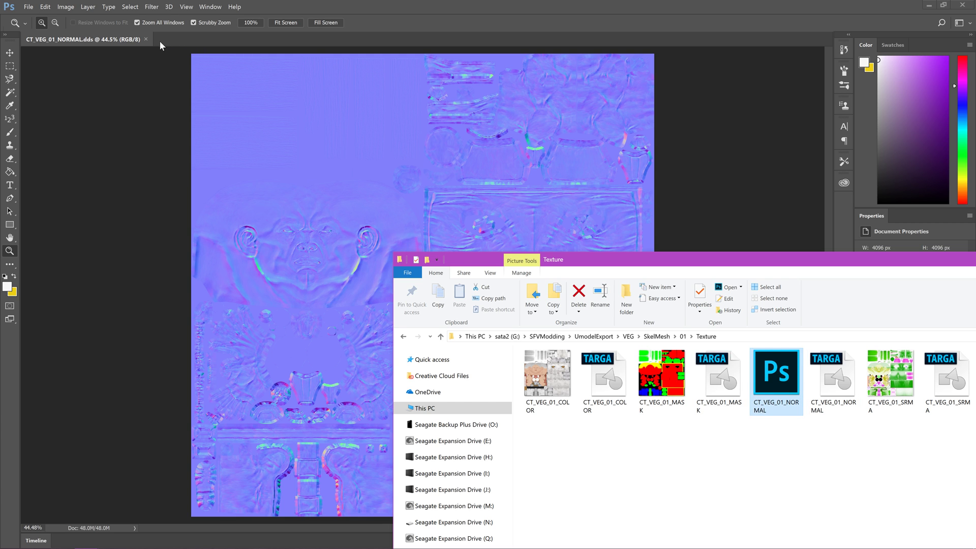
{"action": "left_click", "coordinate": [146, 40]}
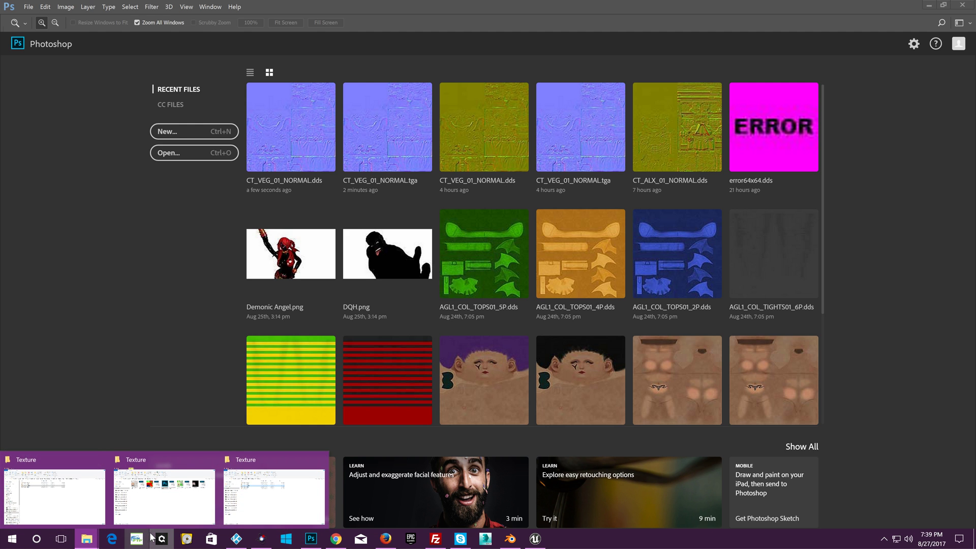
Open the newly saved CT_VEG_01_NORMAL.dds from the UmodelExport Texture folder in the HxD hex editor
{"action": "left_click", "coordinate": [150, 509]}
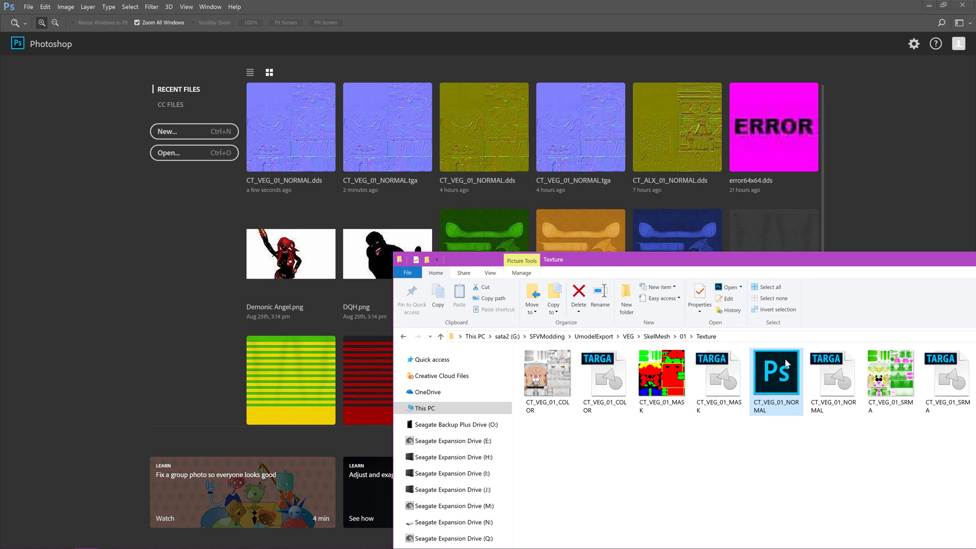
{"action": "right_click", "coordinate": [782, 376]}
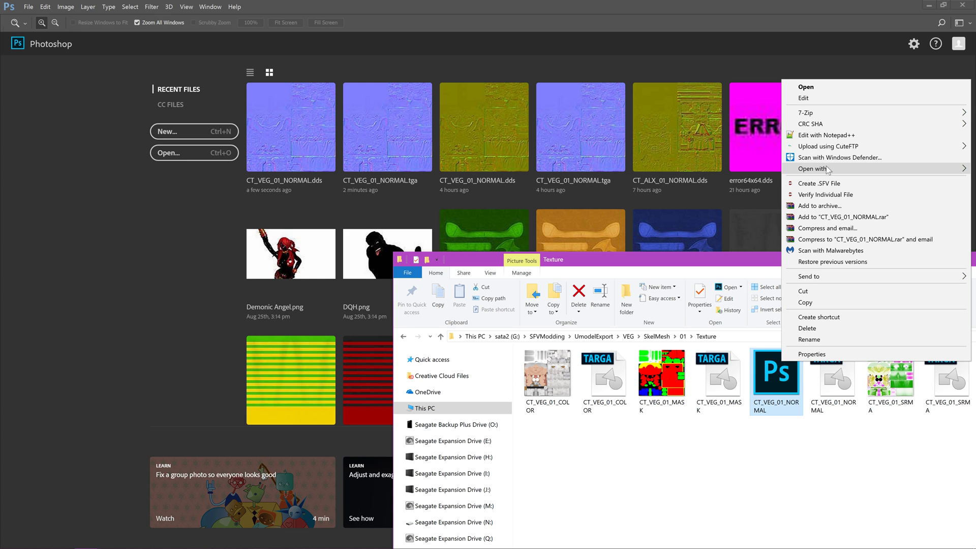
{"action": "mouse_move", "coordinate": [828, 170]}
{"action": "left_click", "coordinate": [690, 181]}
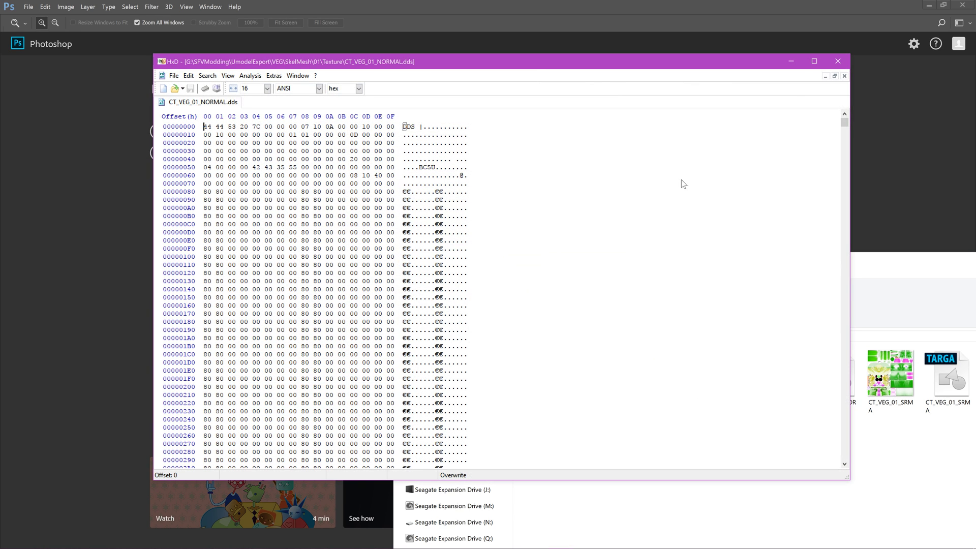
Highlight the BC5U format tag in the DDS header, selecting the block 53-57
{"action": "left_click", "coordinate": [433, 184]}
{"action": "left_click_drag", "start_coordinate": [422, 164], "coordinate": [443, 167]}
{"action": "left_click", "coordinate": [434, 168]}
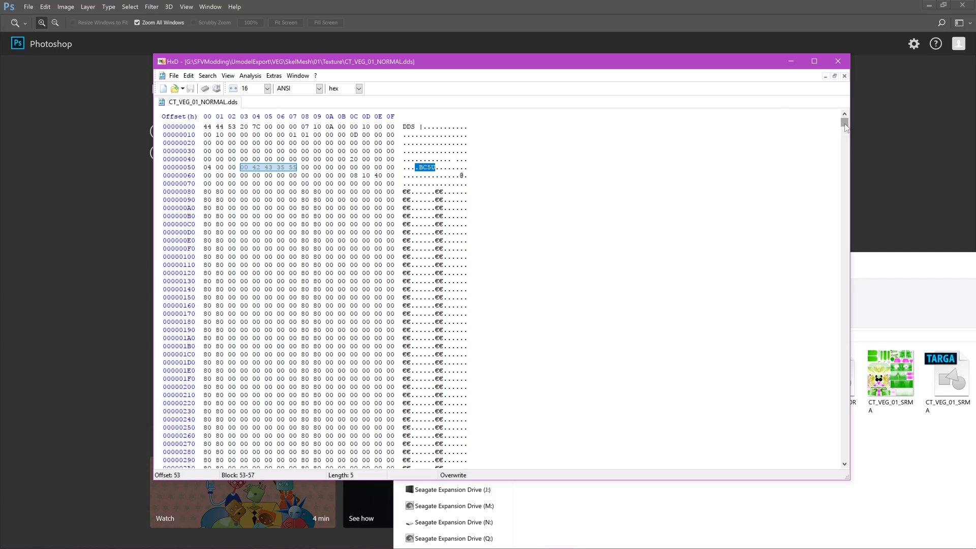
Examine the last bytes at the end of the CT_VEG_01_NORMAL.dds hex data
{"action": "left_click_drag", "start_coordinate": [846, 126], "coordinate": [809, 463]}
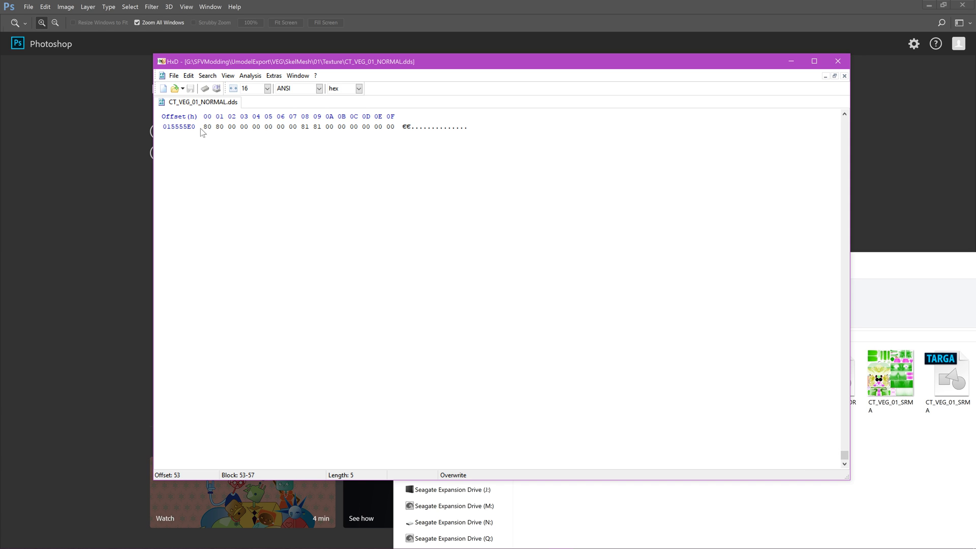
{"action": "left_click", "coordinate": [815, 61]}
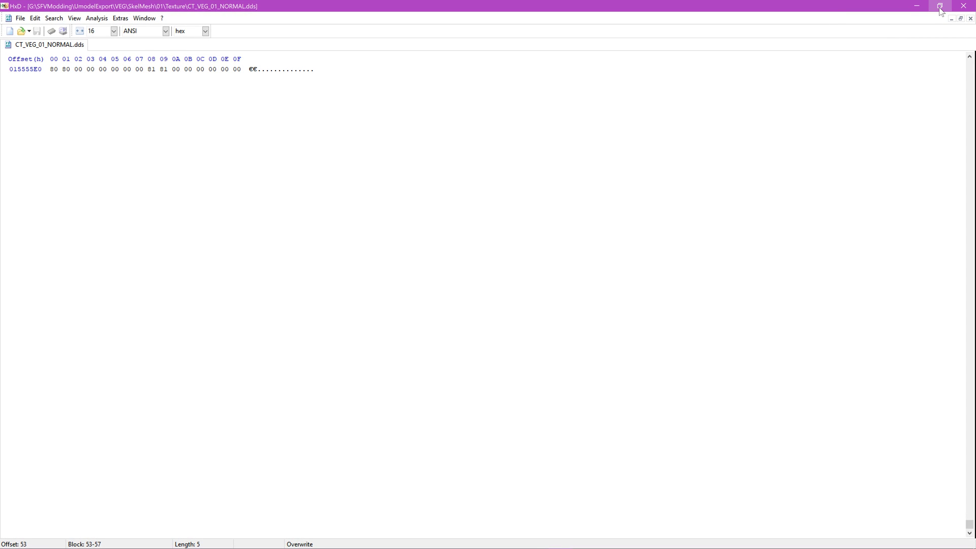
{"action": "left_click", "coordinate": [940, 7]}
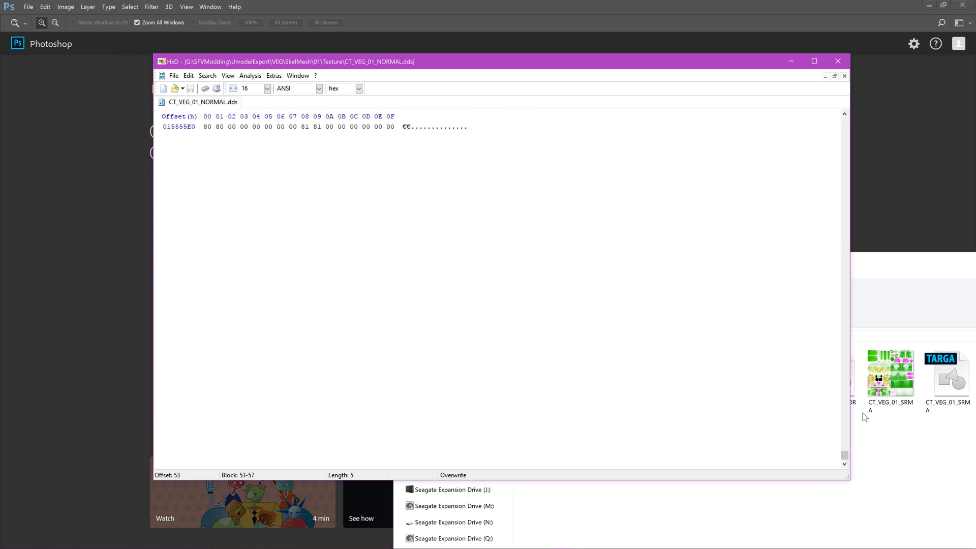
{"action": "left_click", "coordinate": [773, 436]}
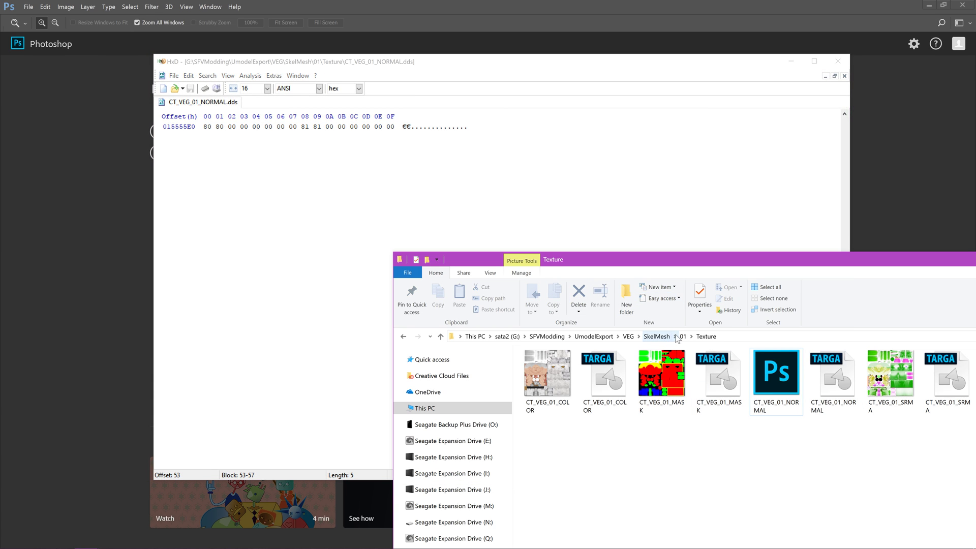
{"action": "left_click", "coordinate": [683, 336]}
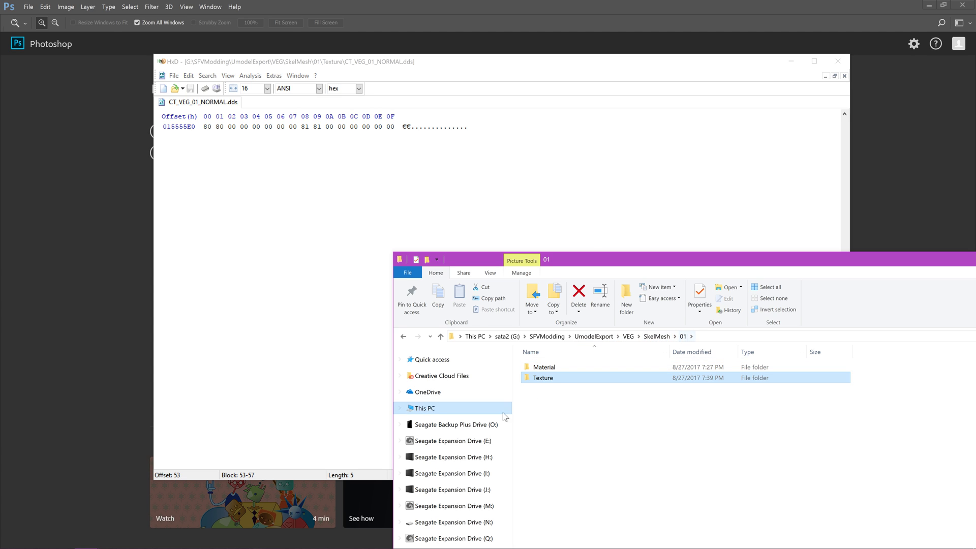
{"action": "double_click", "coordinate": [555, 381]}
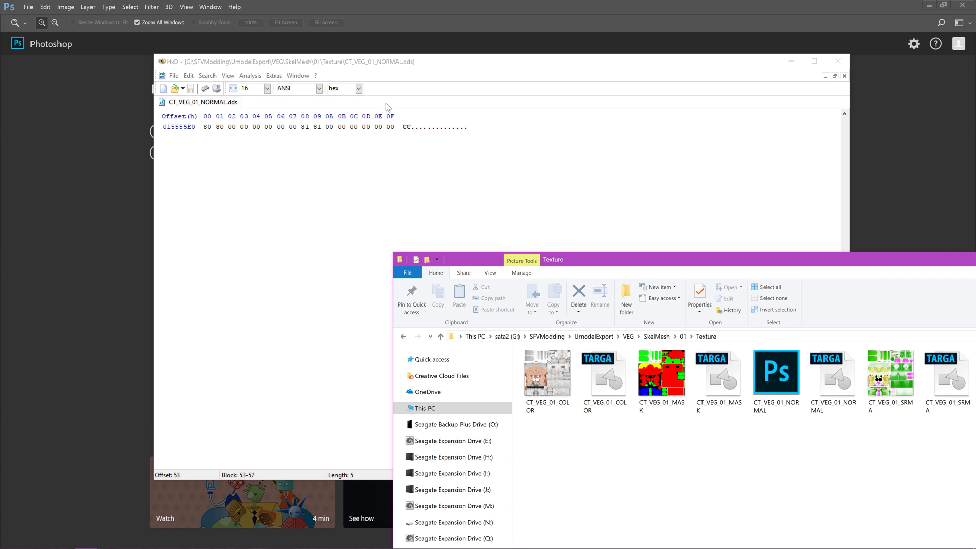
Close the DDS in the hex editor and select CT_VEG_01_NORMAL.dds in the UmodelExport Texture folder
{"action": "left_click_drag", "start_coordinate": [430, 58], "coordinate": [332, 52]}
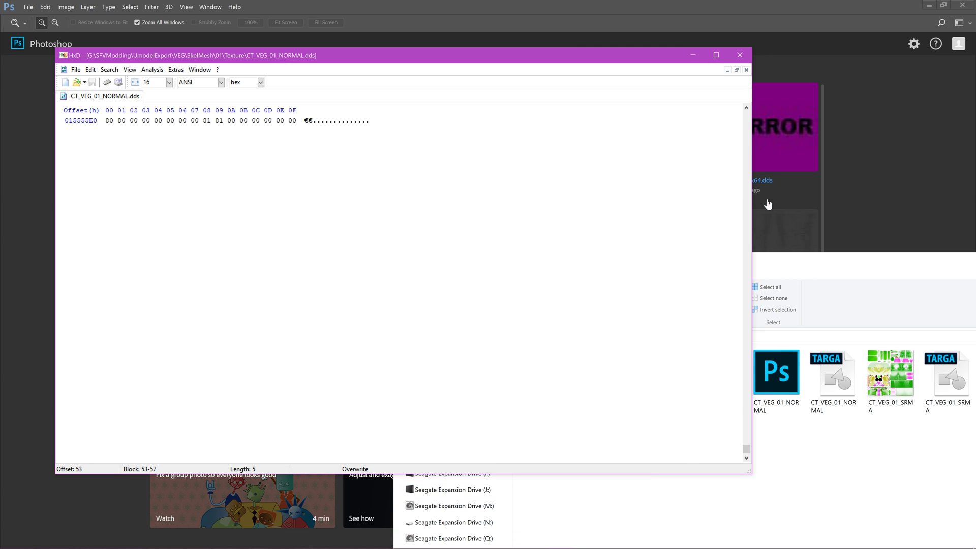
{"action": "left_click_drag", "start_coordinate": [789, 266], "coordinate": [562, 126]}
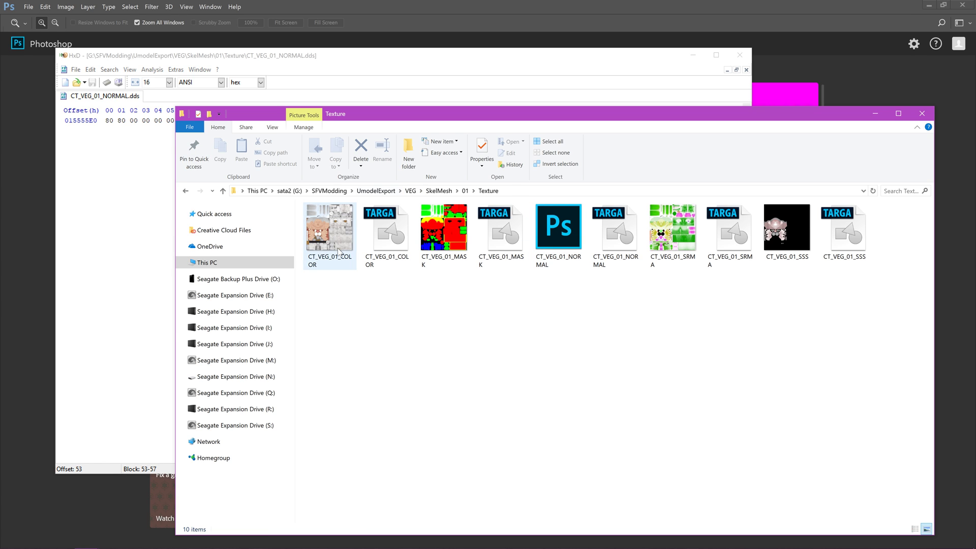
{"action": "left_click", "coordinate": [156, 227]}
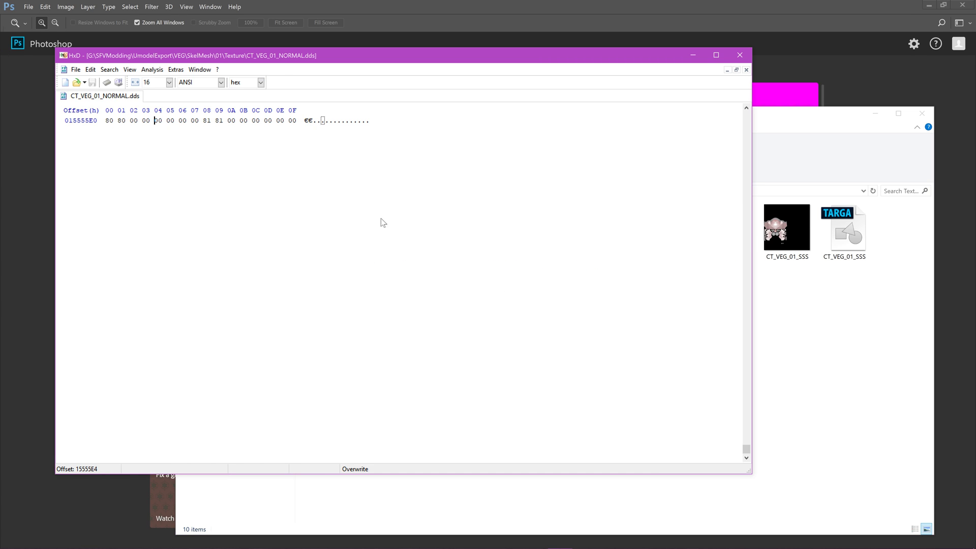
{"action": "scroll", "coordinate": [561, 162], "scroll_direction": "up", "scroll_amount": 9}
{"action": "left_click", "coordinate": [740, 54]}
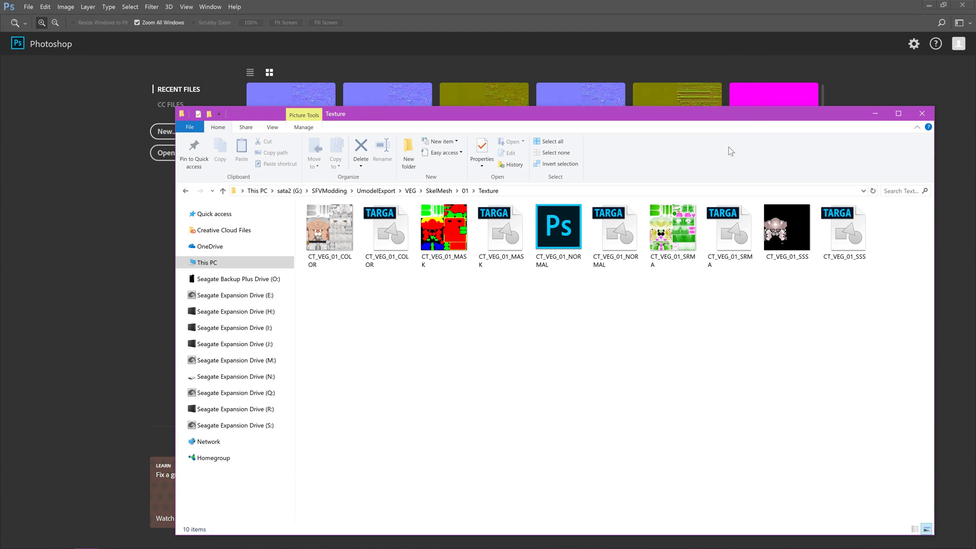
{"action": "left_click", "coordinate": [557, 228]}
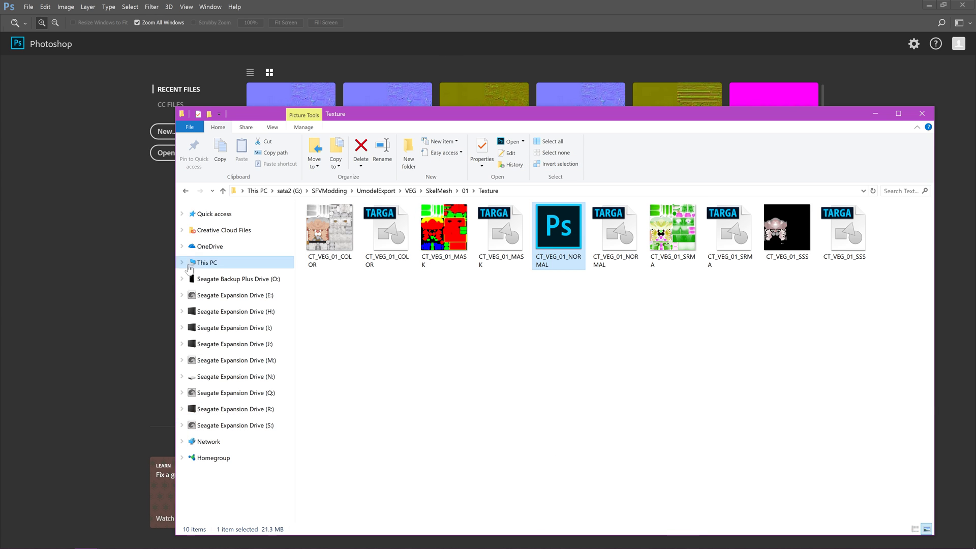
Reopen the recent file CT_VEG_01_NORMAL.tga in Photoshop
{"action": "left_click", "coordinate": [385, 37]}
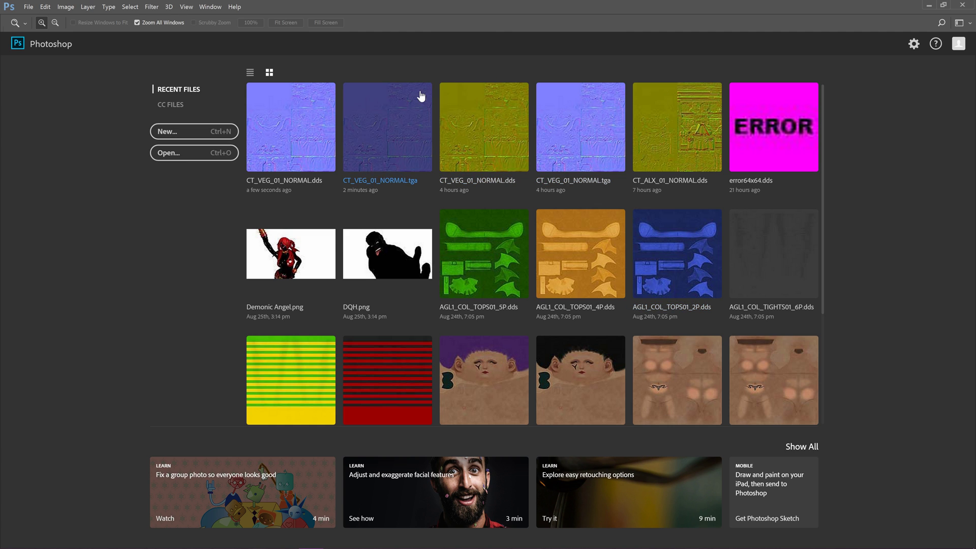
{"action": "left_click", "coordinate": [427, 170]}
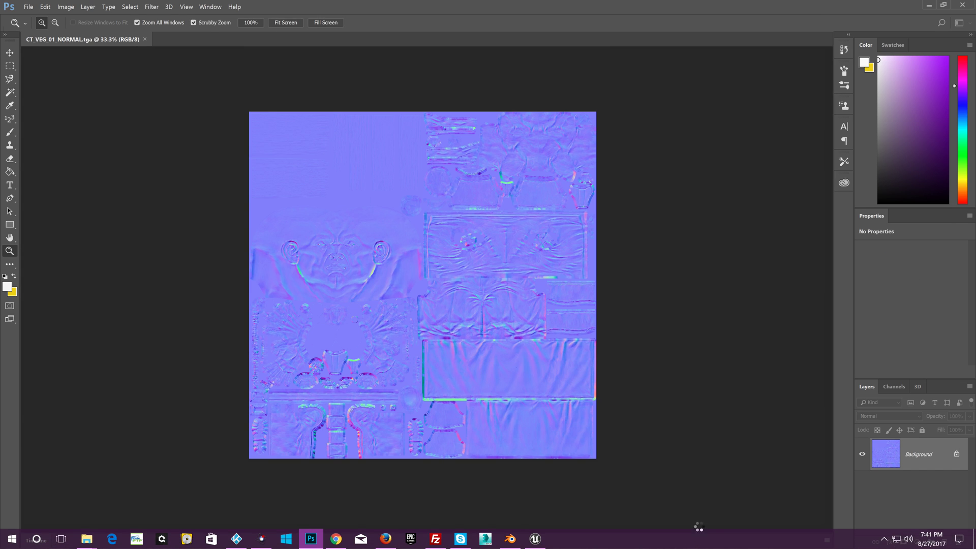
Switch to the StreetFighterV project in Unreal Editor and create a folder named Texture in Chara/VEG/SkelMesh/01
{"action": "mouse_move", "coordinate": [76, 541]}
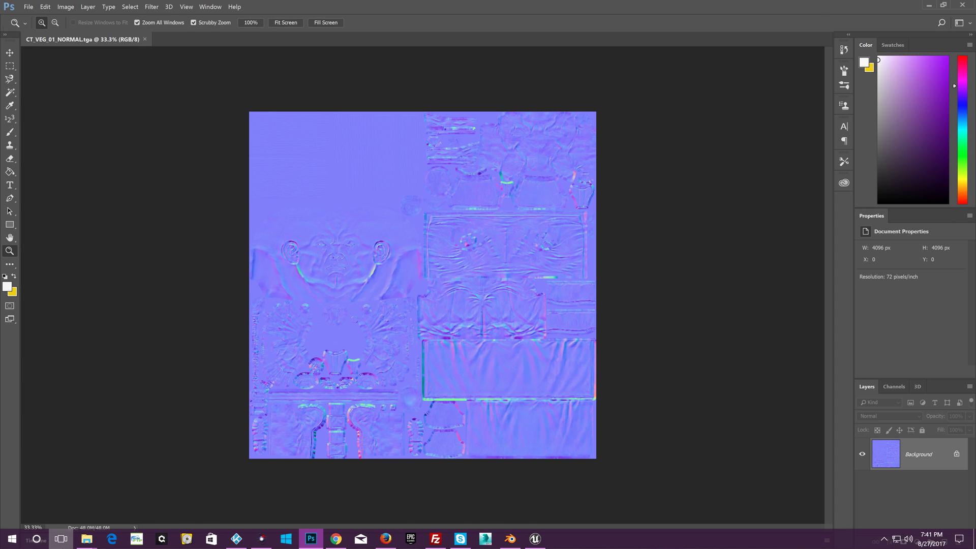
{"action": "left_click", "coordinate": [529, 542]}
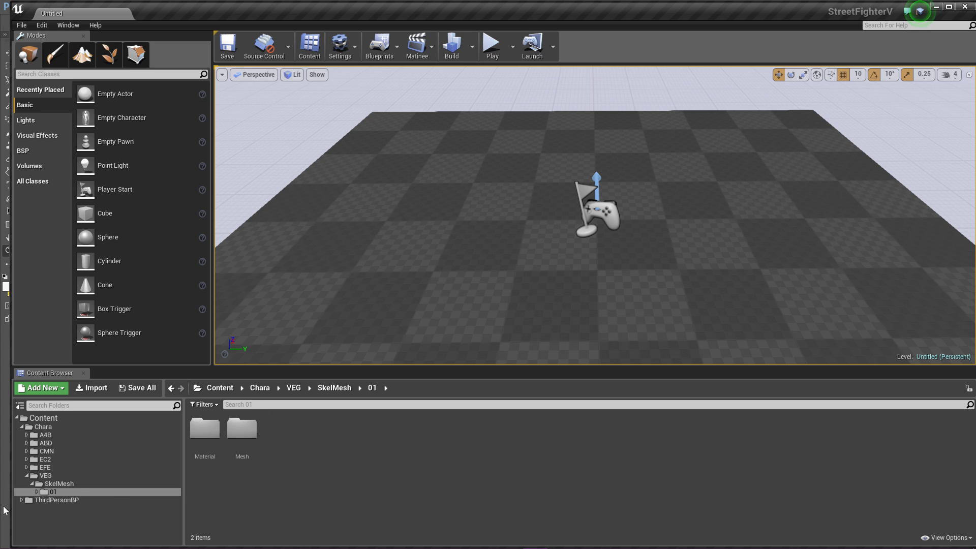
{"action": "double_click", "coordinate": [44, 492]}
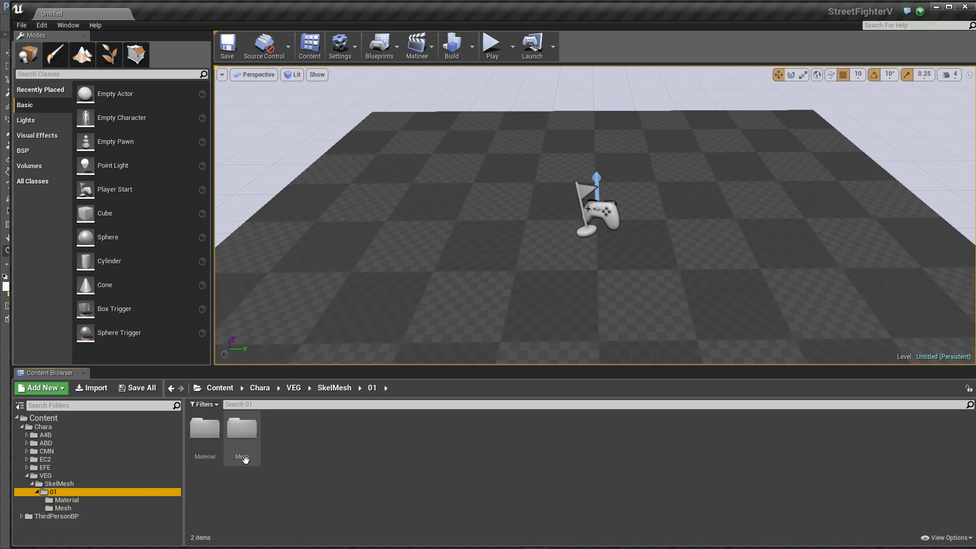
{"action": "right_click", "coordinate": [338, 461]}
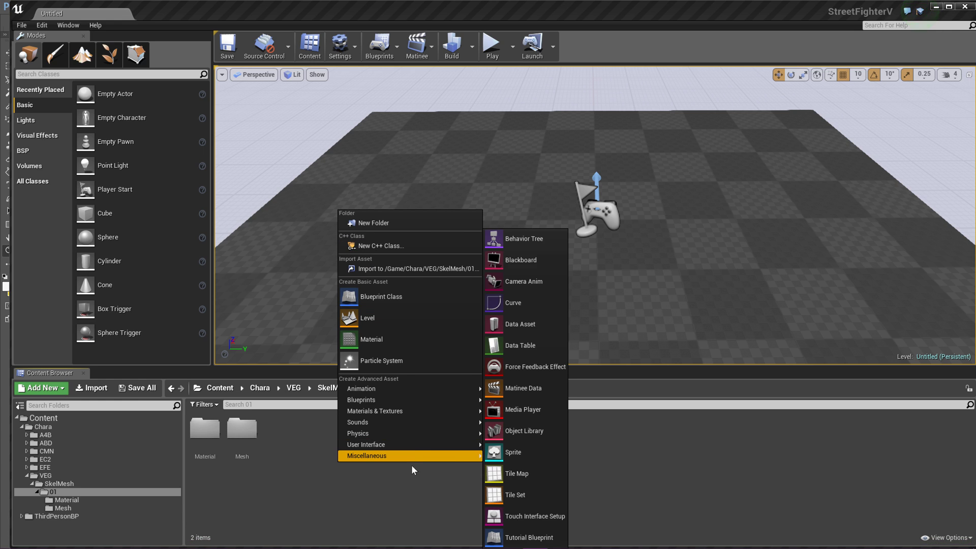
{"action": "left_click", "coordinate": [374, 223]}
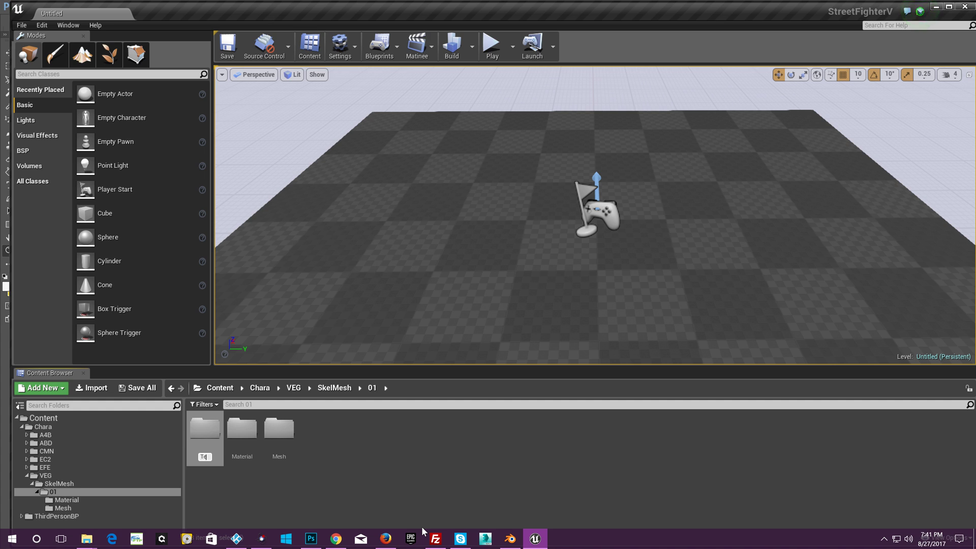
{"action": "type", "text": "Texture"}
{"action": "left_click", "coordinate": [481, 483]}
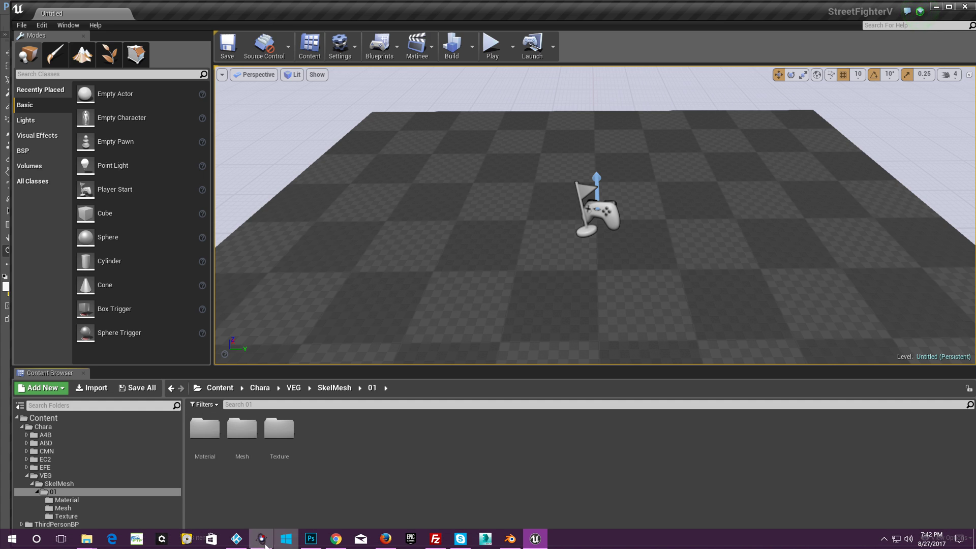
Try to import CT_VEG_01_NORMAL.dds from the UmodelExport Texture folder into the project's Texture folder
{"action": "mouse_move", "coordinate": [84, 543]}
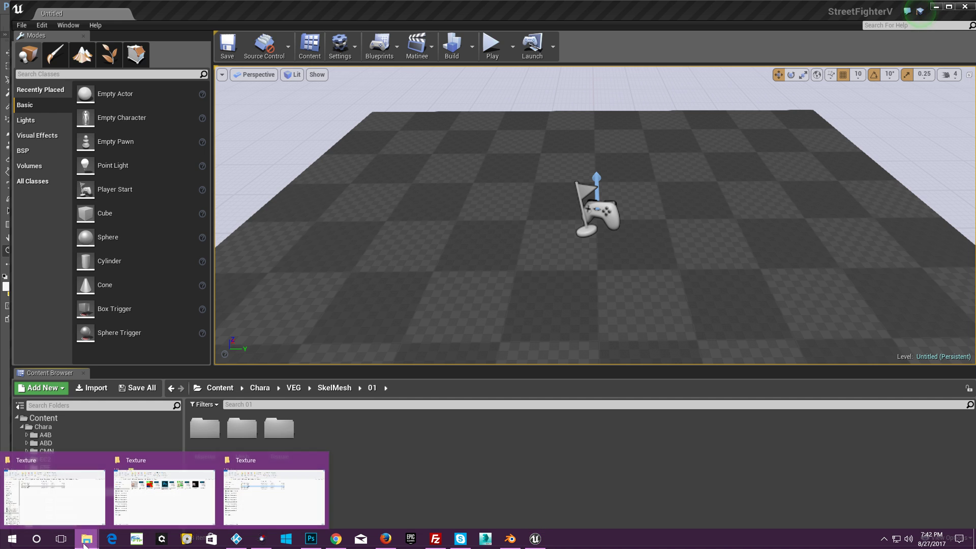
{"action": "left_click", "coordinate": [164, 495]}
{"action": "left_click_drag", "start_coordinate": [509, 115], "coordinate": [730, 91]}
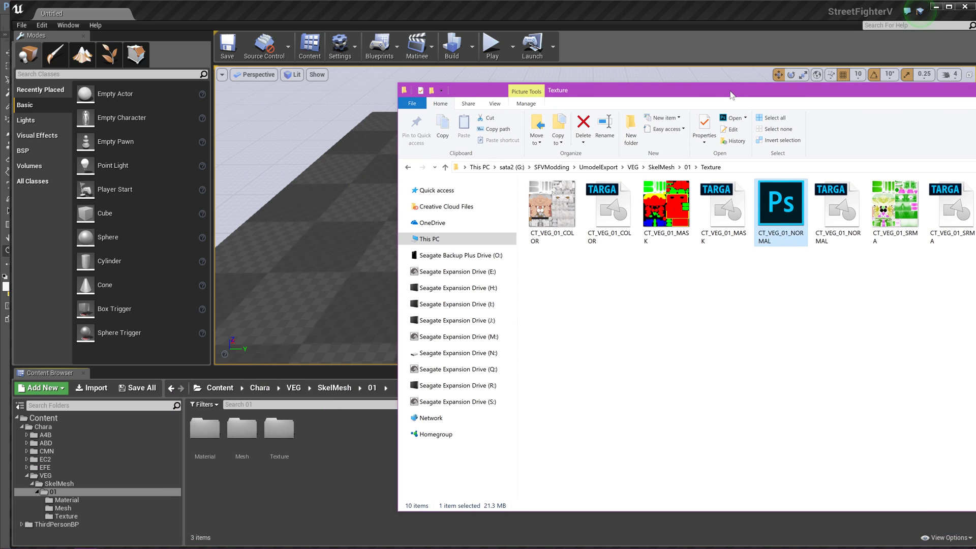
{"action": "left_click_drag", "start_coordinate": [785, 229], "coordinate": [285, 436]}
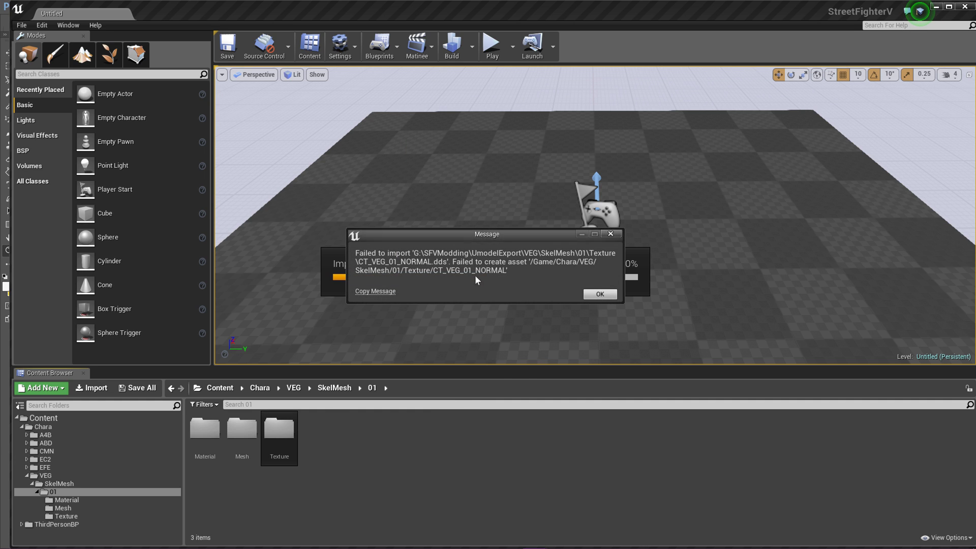
{"action": "left_click", "coordinate": [607, 296]}
Open the project's Texture folder in Unreal and close the Explorer window showing the VEG texture uassets
{"action": "double_click", "coordinate": [279, 430]}
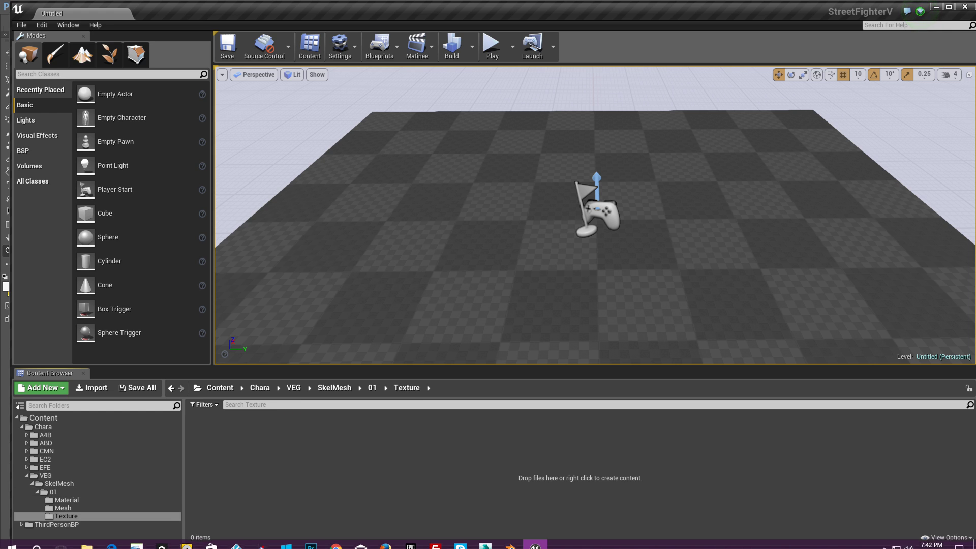
{"action": "left_click", "coordinate": [87, 539]}
{"action": "left_click", "coordinate": [254, 489]}
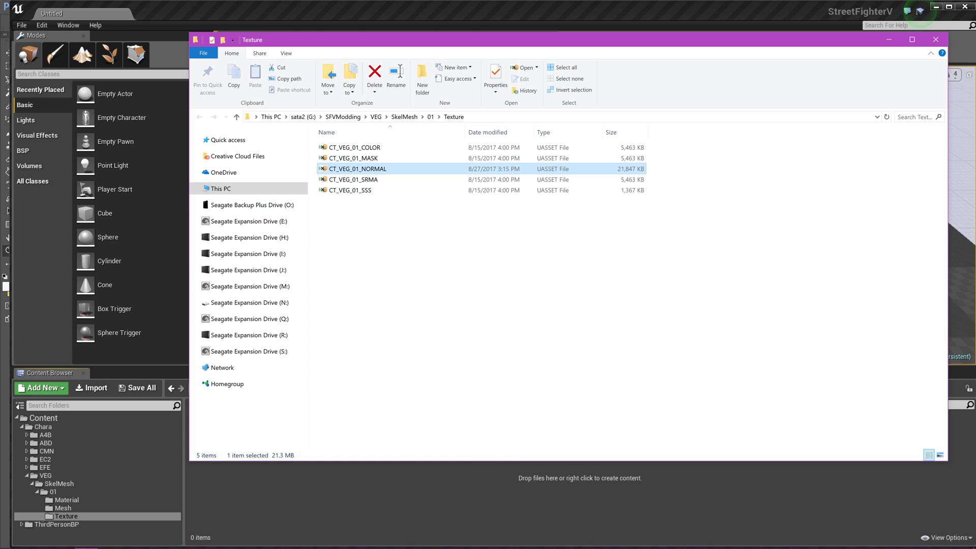
{"action": "left_click", "coordinate": [936, 40]}
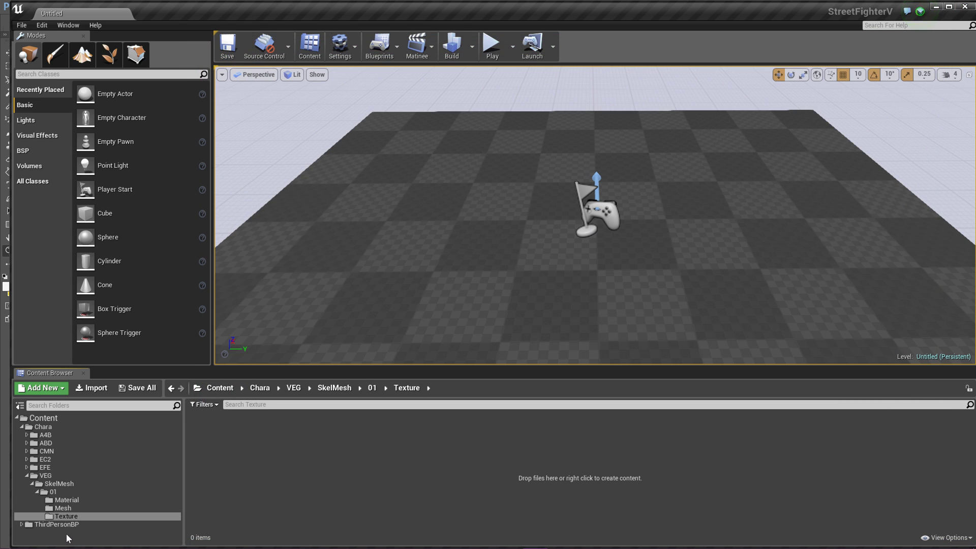
Import the TGA version of CT_VEG_01_NORMAL into the project's Texture folder and accept it as a normal map
{"action": "mouse_move", "coordinate": [96, 540]}
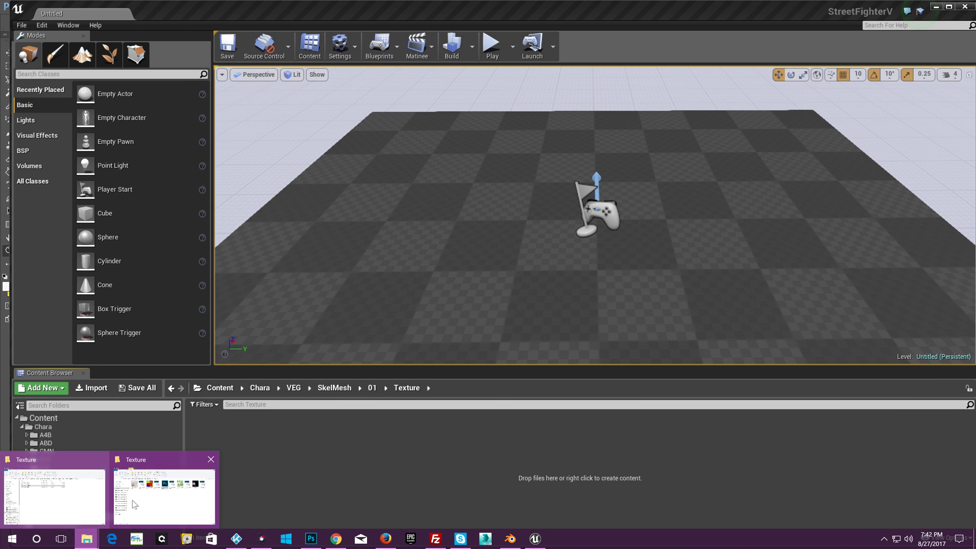
{"action": "left_click", "coordinate": [173, 489]}
{"action": "left_click_drag", "start_coordinate": [842, 203], "coordinate": [298, 468]}
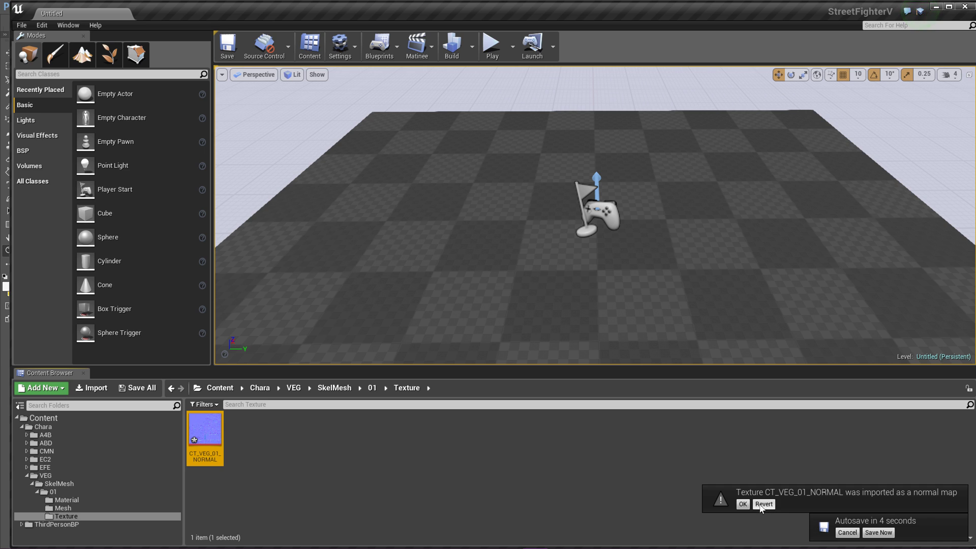
{"action": "left_click", "coordinate": [743, 504]}
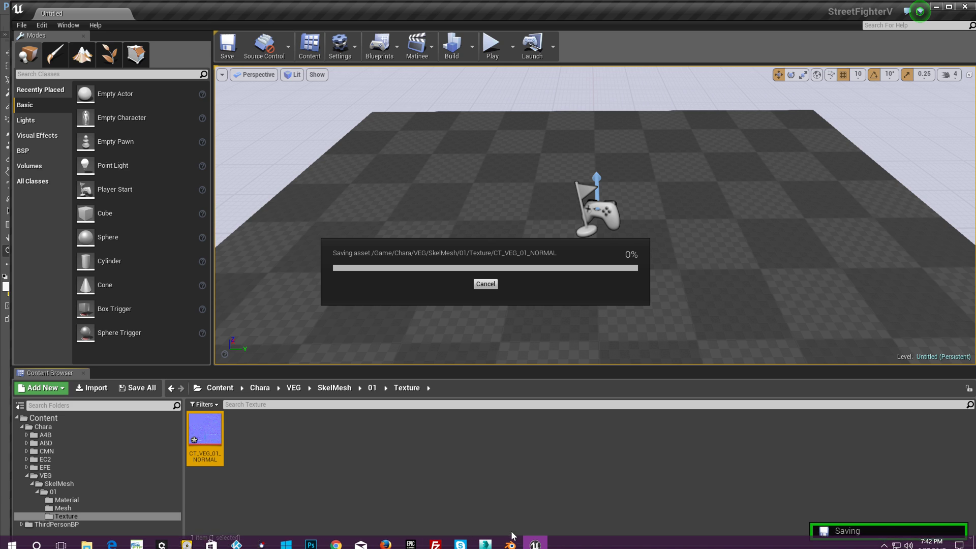
Switch to Blender and examine the VEG_01 model's material list and the texture slots of CM_VEG_01_Skin
{"action": "left_click", "coordinate": [510, 543]}
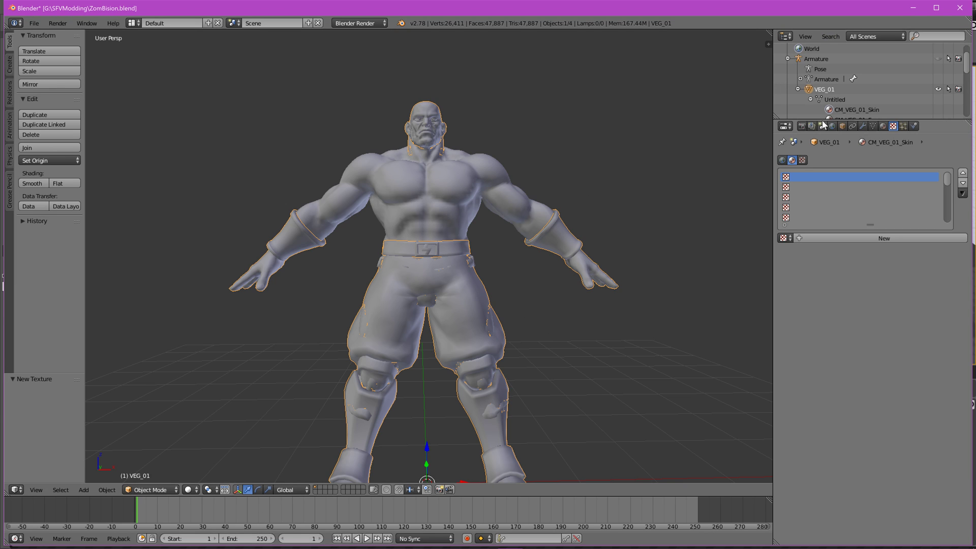
{"action": "scroll", "coordinate": [836, 95], "scroll_direction": "down", "scroll_amount": 2}
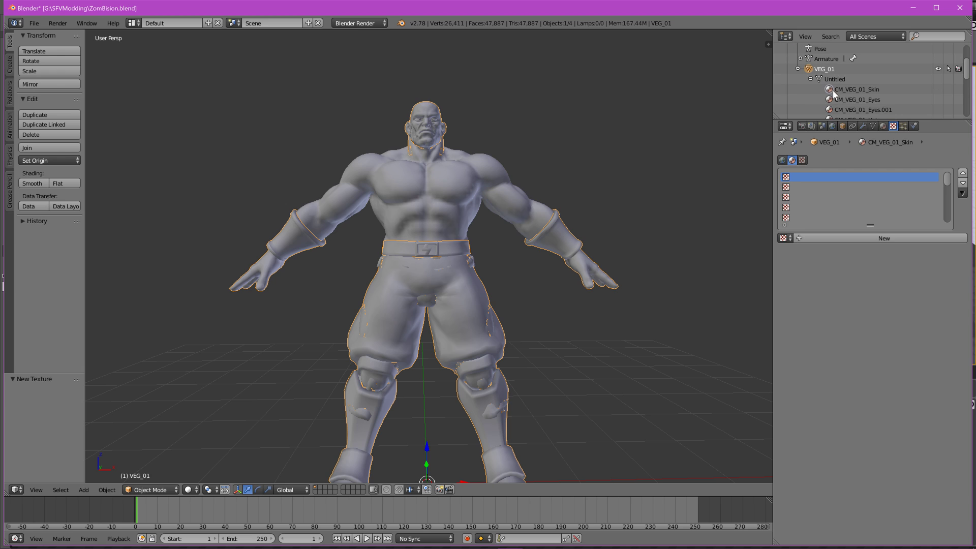
{"action": "left_click", "coordinate": [883, 126]}
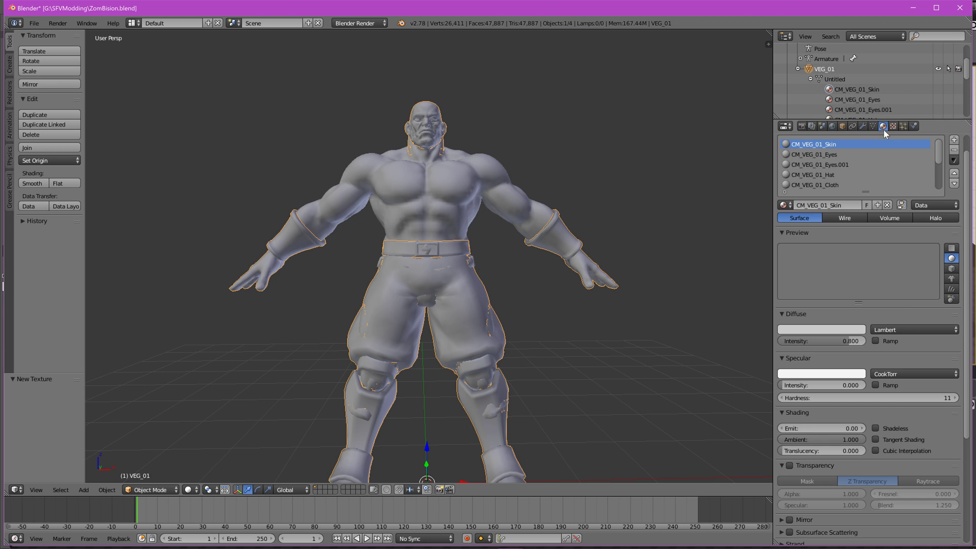
{"action": "scroll", "coordinate": [826, 155], "scroll_direction": "down", "scroll_amount": 5}
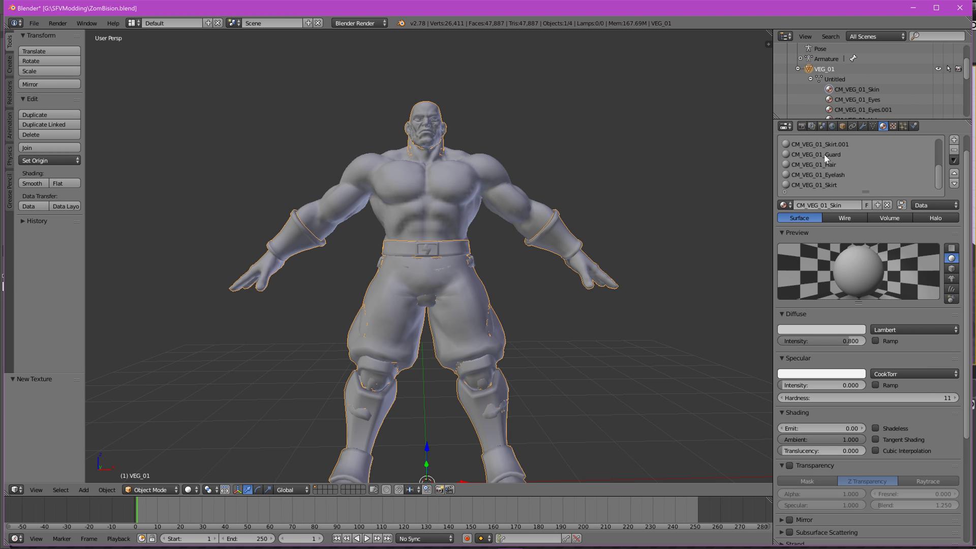
{"action": "scroll", "coordinate": [814, 182], "scroll_direction": "up", "scroll_amount": 5}
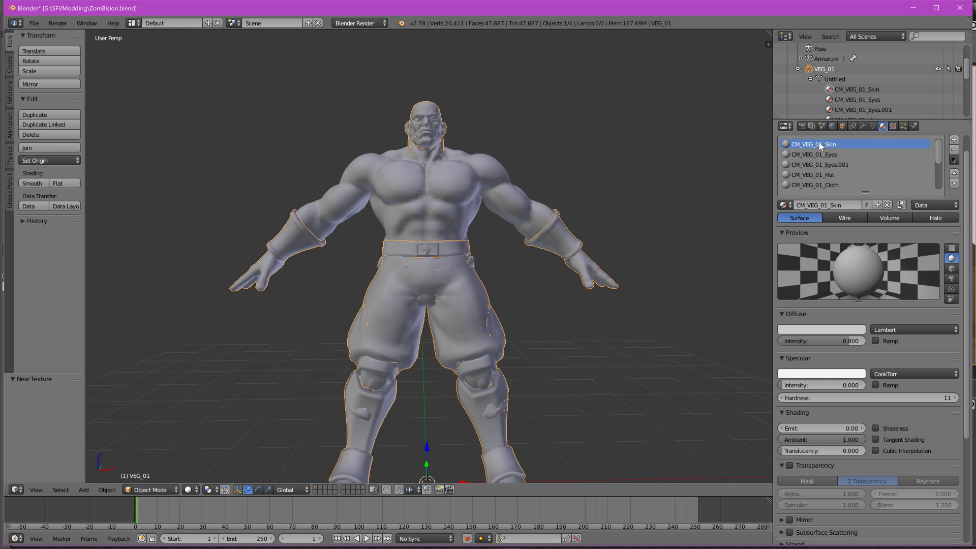
{"action": "left_click", "coordinate": [895, 126]}
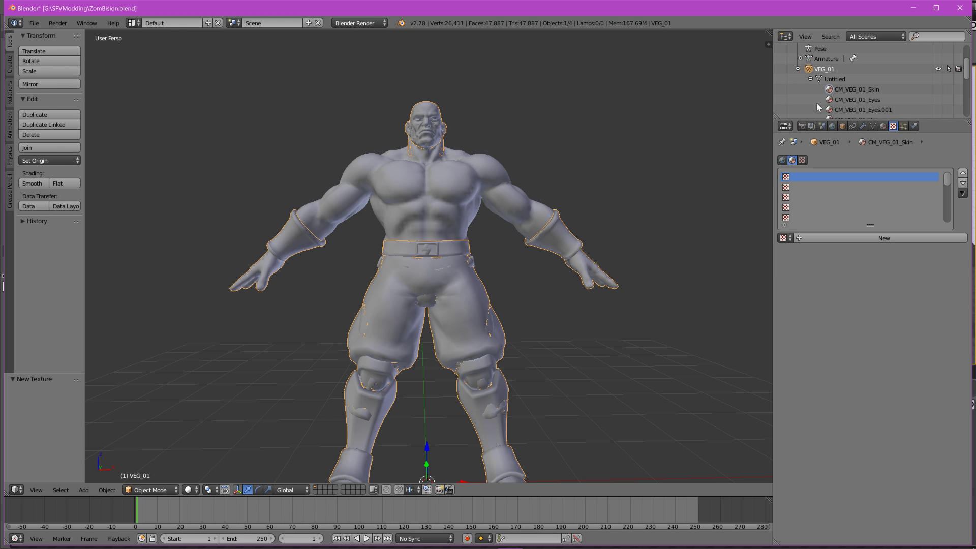
{"action": "scroll", "coordinate": [813, 75], "scroll_direction": "down", "scroll_amount": 2}
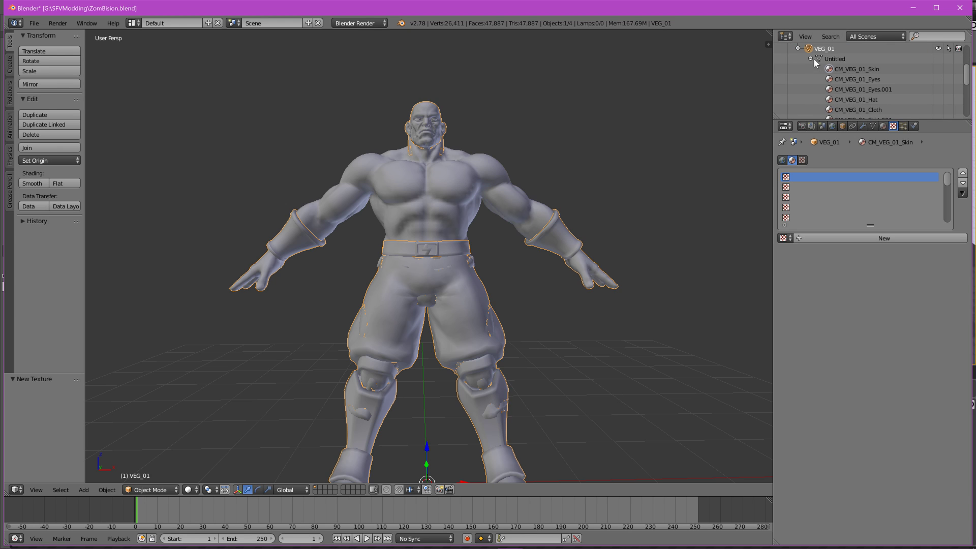
{"action": "scroll", "coordinate": [814, 61], "scroll_direction": "up", "scroll_amount": 4}
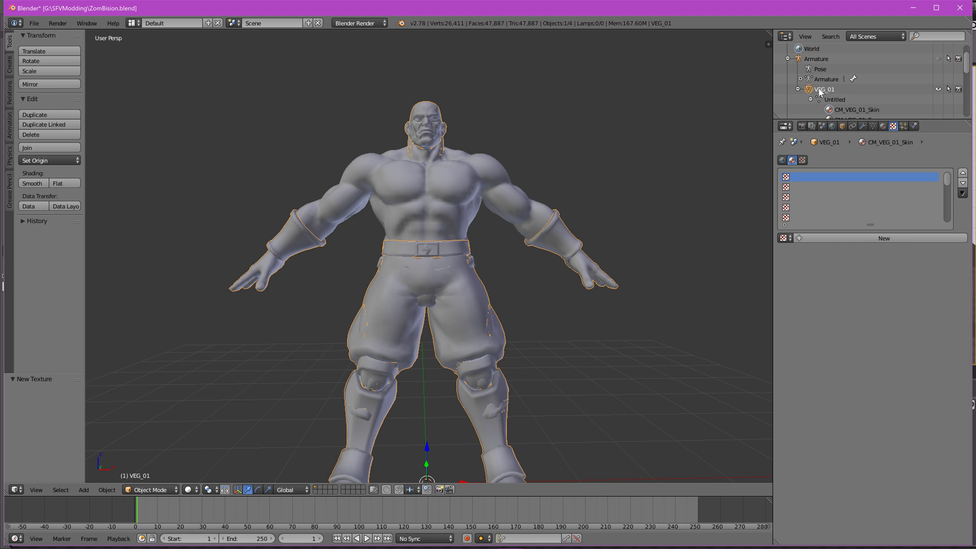
{"action": "scroll", "coordinate": [832, 98], "scroll_direction": "down", "scroll_amount": 2}
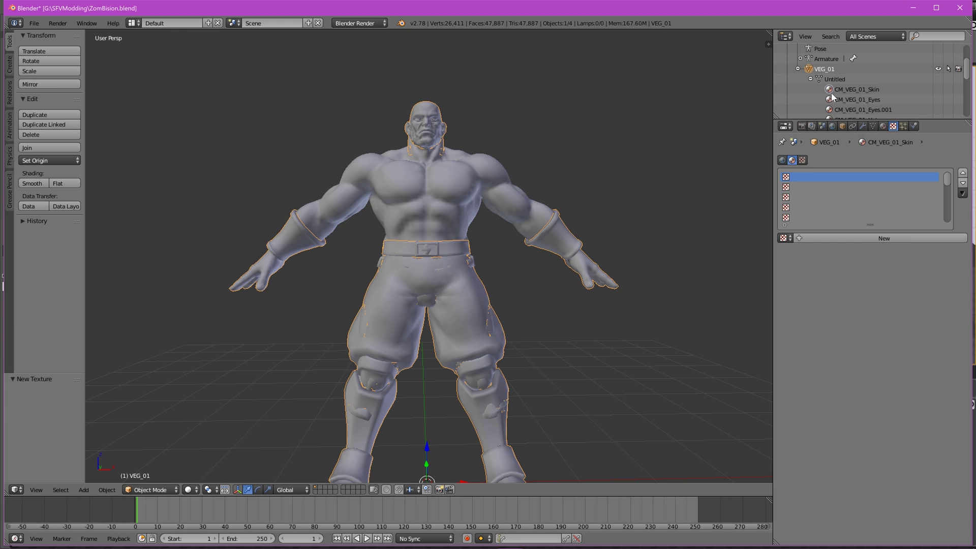
{"action": "left_click", "coordinate": [811, 79]}
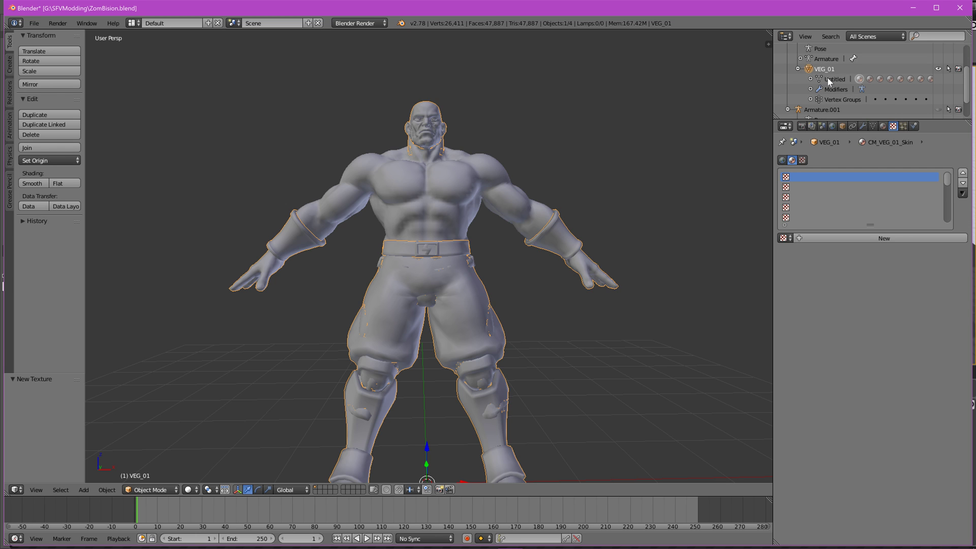
{"action": "left_click", "coordinate": [830, 80]}
{"action": "left_click", "coordinate": [811, 80]}
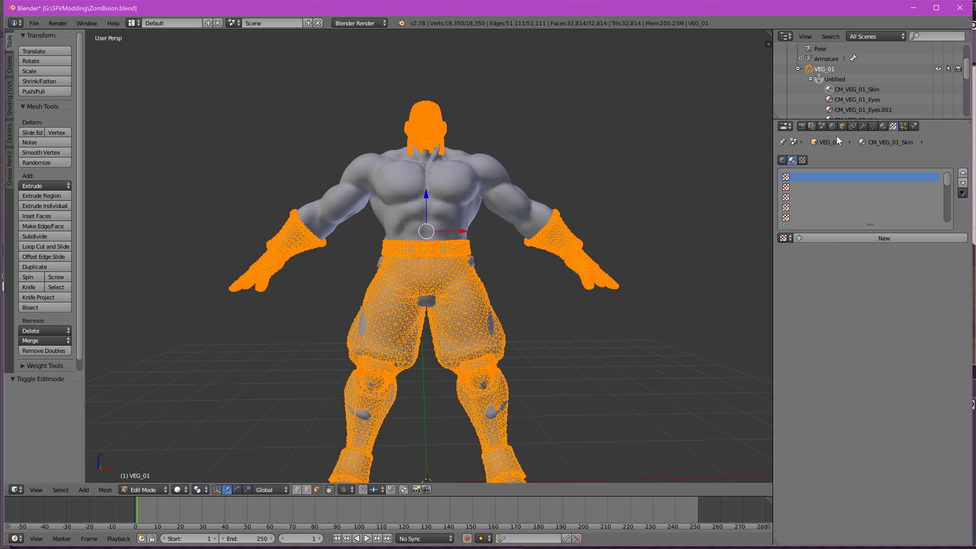
{"action": "left_click", "coordinate": [883, 126]}
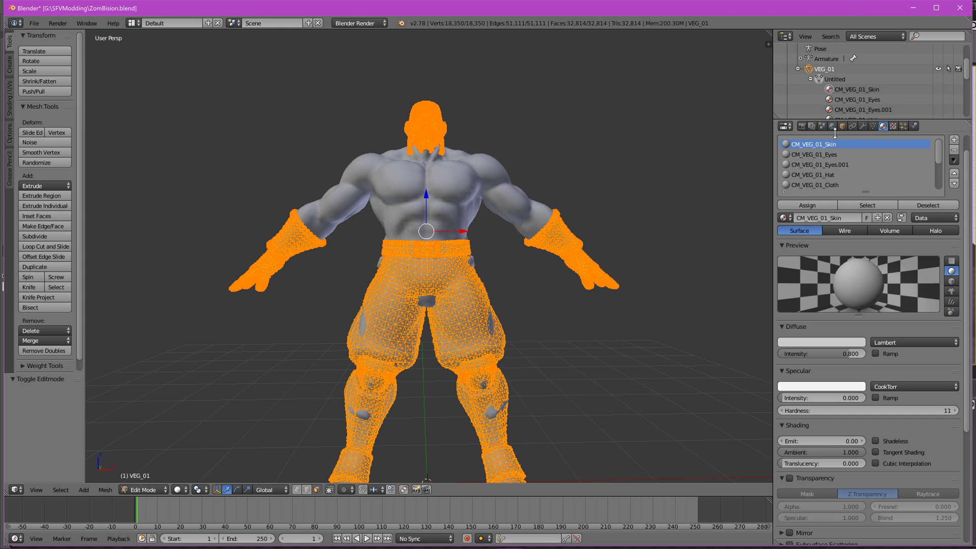
{"action": "left_click", "coordinate": [138, 490]}
{"action": "left_click", "coordinate": [146, 477]}
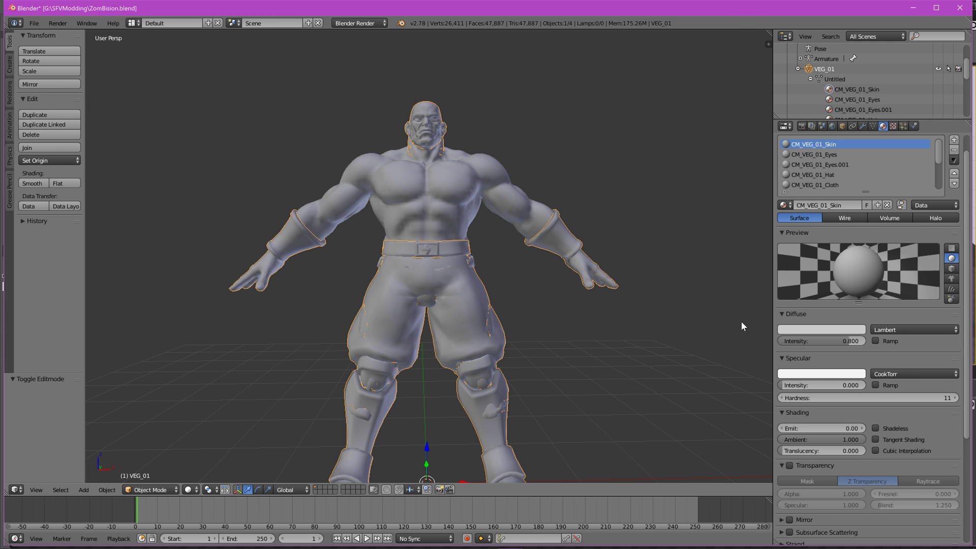
Add a new texture to the CM_VEG_01_Skin material and load CT_VEG_01_COLOR.tga from UmodelExport\VEG\SkelMesh\01\Texture as its image
{"action": "left_click", "coordinate": [893, 127]}
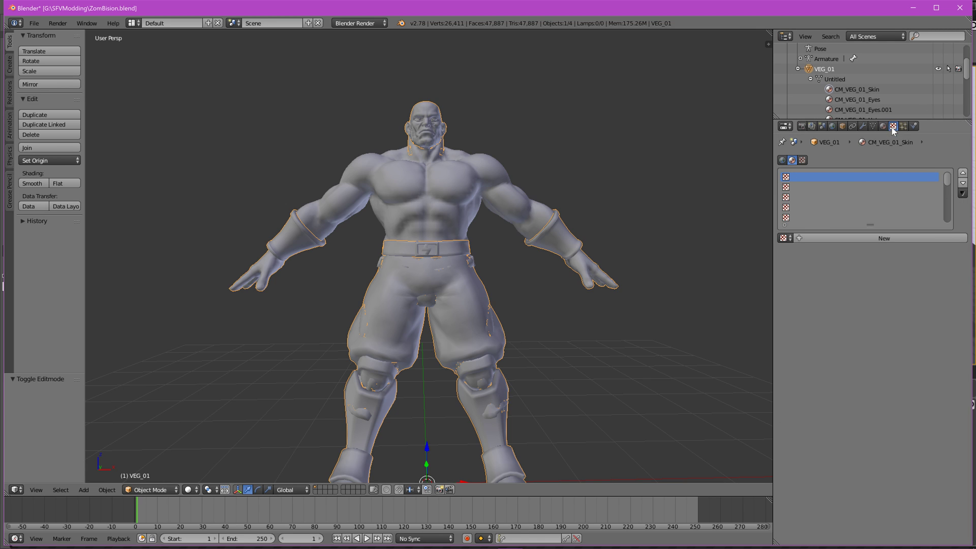
{"action": "left_click", "coordinate": [849, 237]}
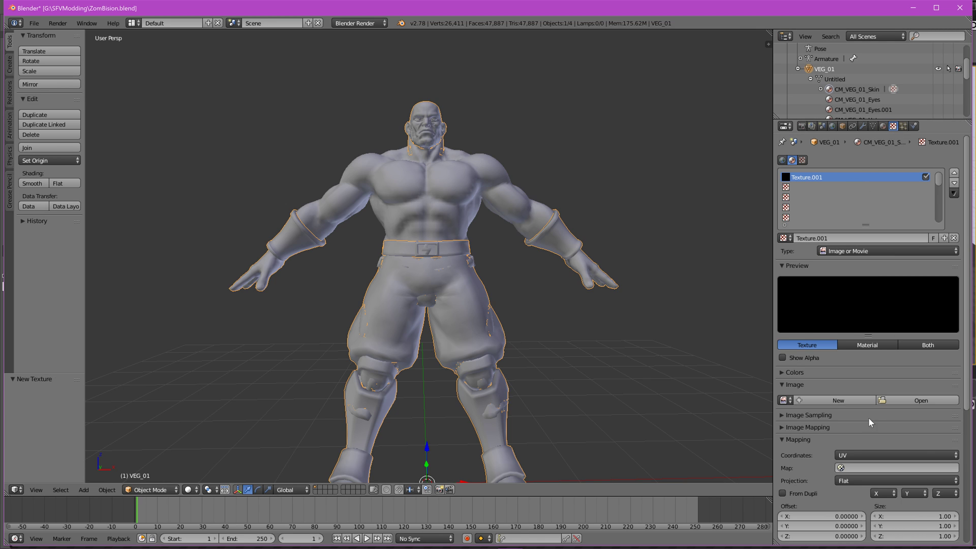
{"action": "left_click", "coordinate": [934, 402]}
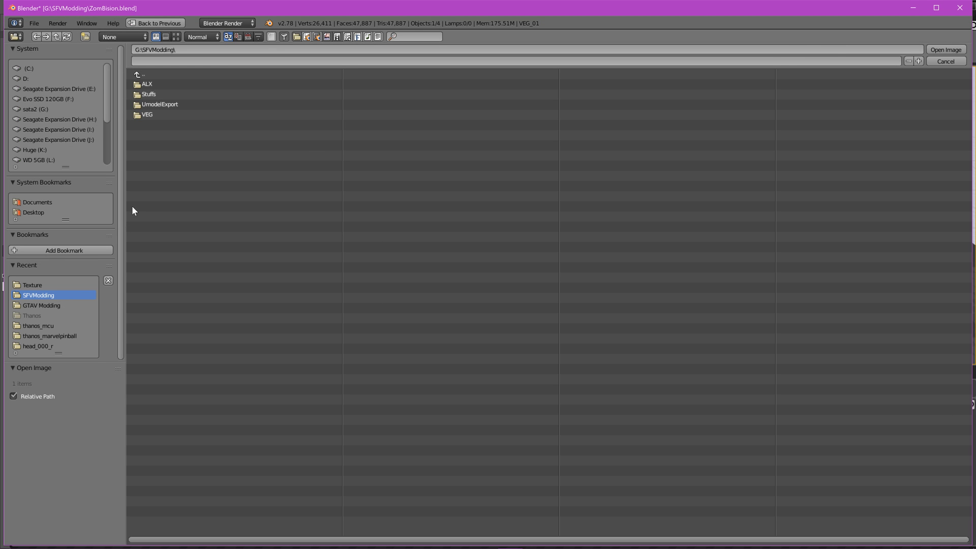
{"action": "left_click", "coordinate": [141, 105]}
{"action": "left_click", "coordinate": [146, 95]}
{"action": "left_click", "coordinate": [151, 84]}
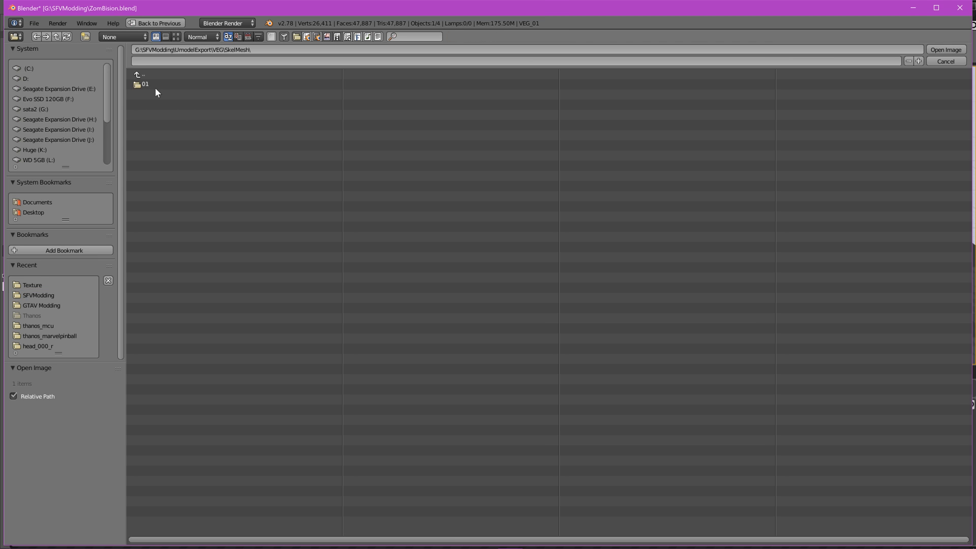
{"action": "left_click", "coordinate": [148, 86]}
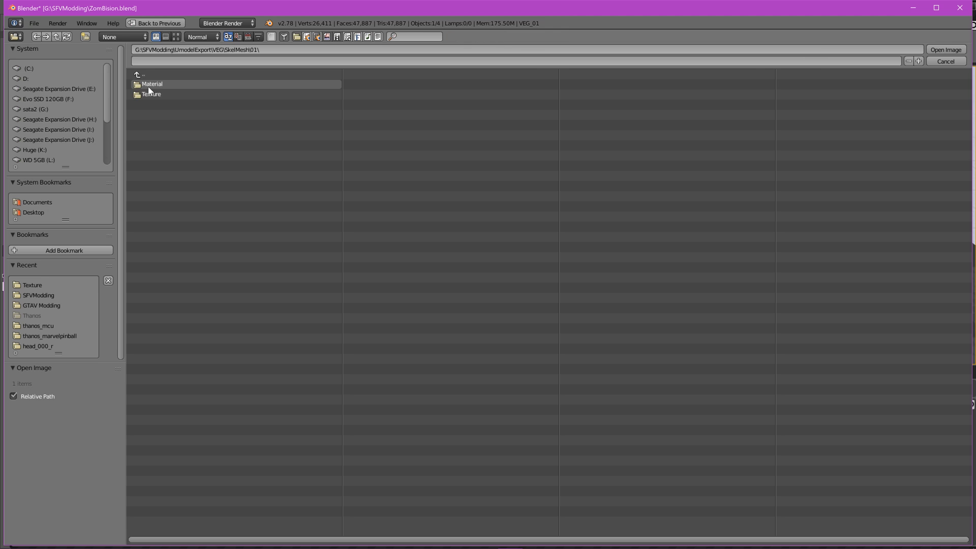
{"action": "left_click", "coordinate": [155, 94]}
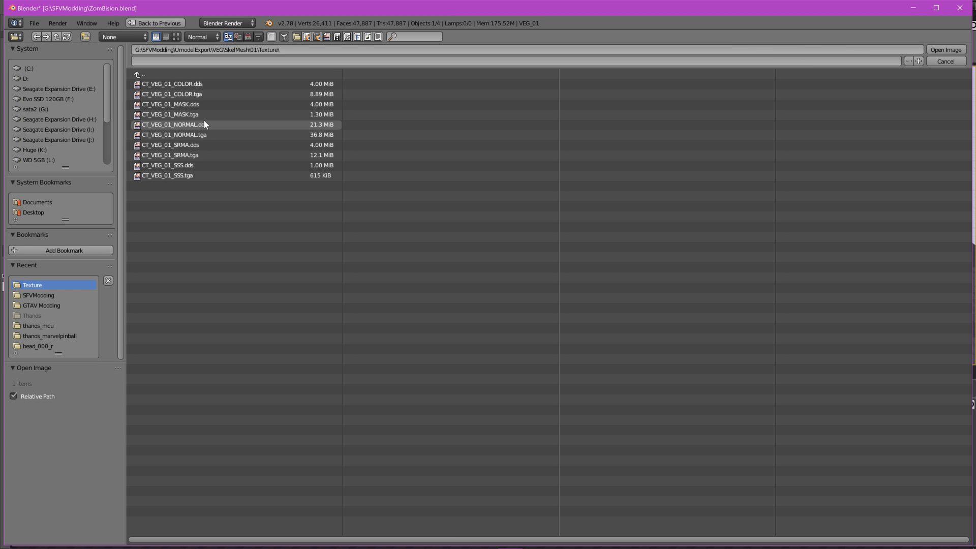
{"action": "double_click", "coordinate": [183, 94]}
Rename the first skin texture CT_VEG_01_COLOR, copying its image name without the file extension
{"action": "left_click", "coordinate": [851, 401]}
{"action": "key", "text": "shift+Left"}
{"action": "key", "text": "shift+Left"}
{"action": "key", "text": "shift+Left"}
{"action": "key", "text": "shift+Left"}
{"action": "key", "text": "ctrl+c"}
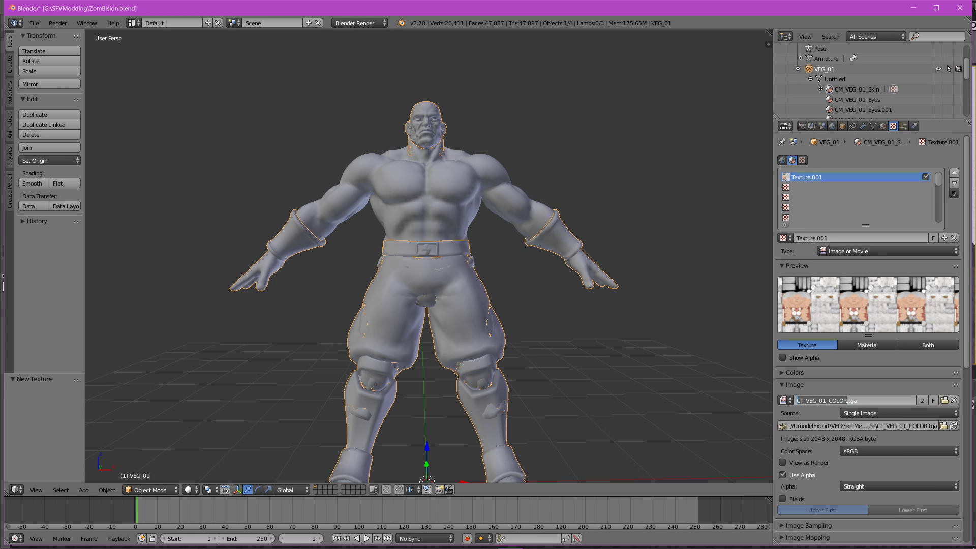
{"action": "double_click", "coordinate": [807, 179]}
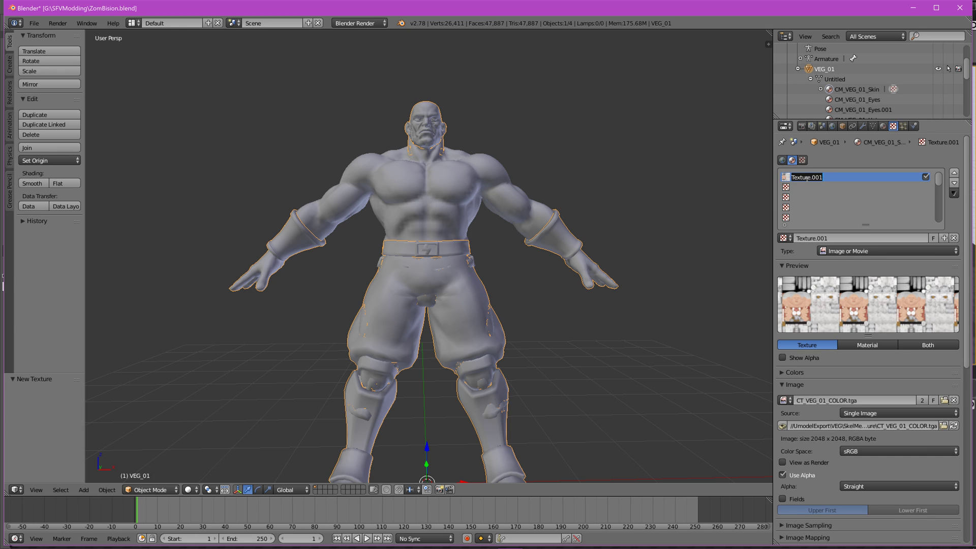
{"action": "key", "text": "ctrl+v"}
{"action": "key", "text": "Return"}
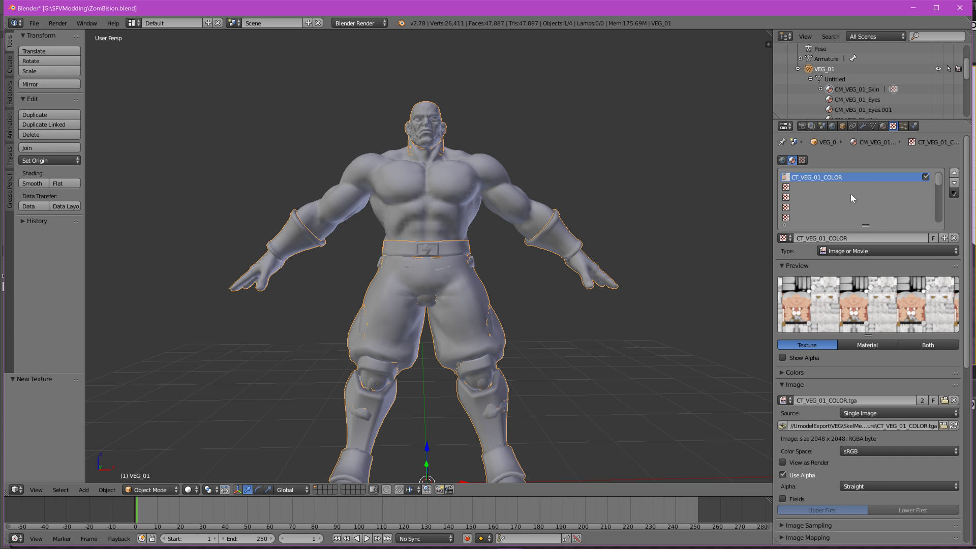
Add a texture in the second slot of CM_VEG_01_Skin and load CT_VEG_01_MASK.tga from UmodelExport\VEG\SkelMesh\01\Texture
{"action": "left_click", "coordinate": [797, 188]}
{"action": "left_click", "coordinate": [883, 238]}
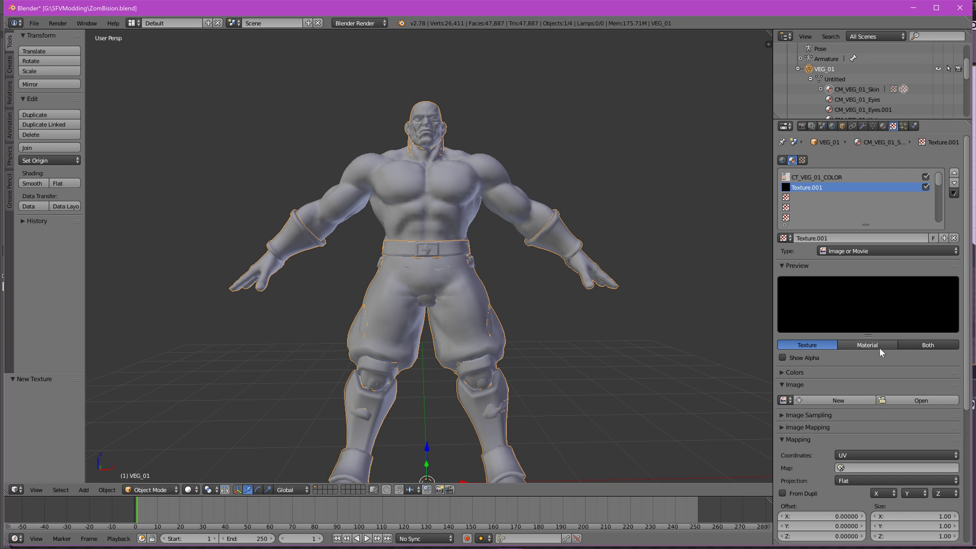
{"action": "left_click", "coordinate": [920, 400]}
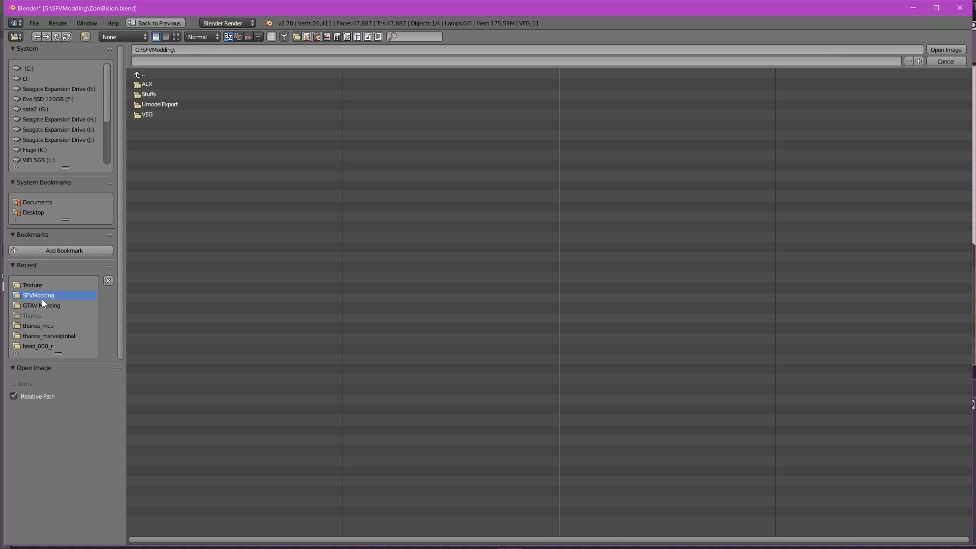
{"action": "left_click", "coordinate": [147, 114]}
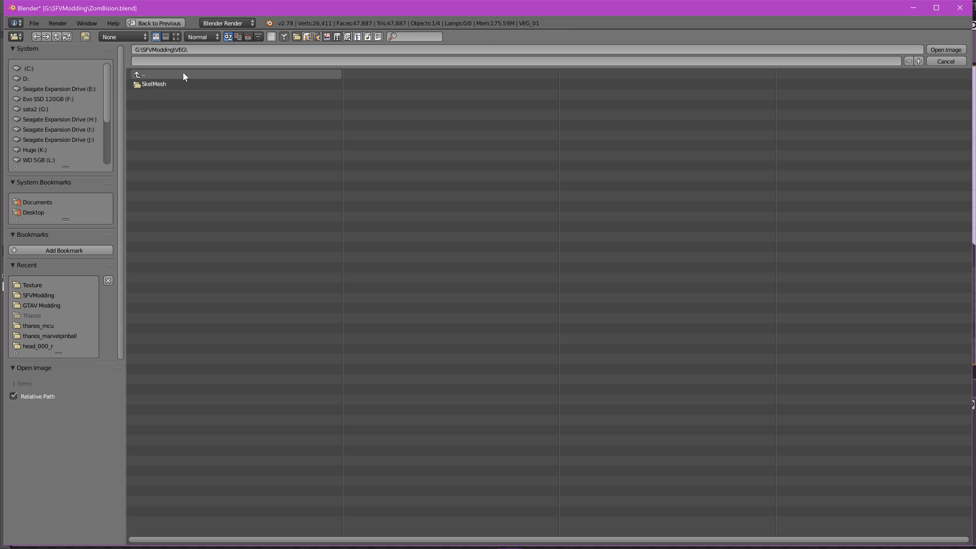
{"action": "double_click", "coordinate": [149, 74]}
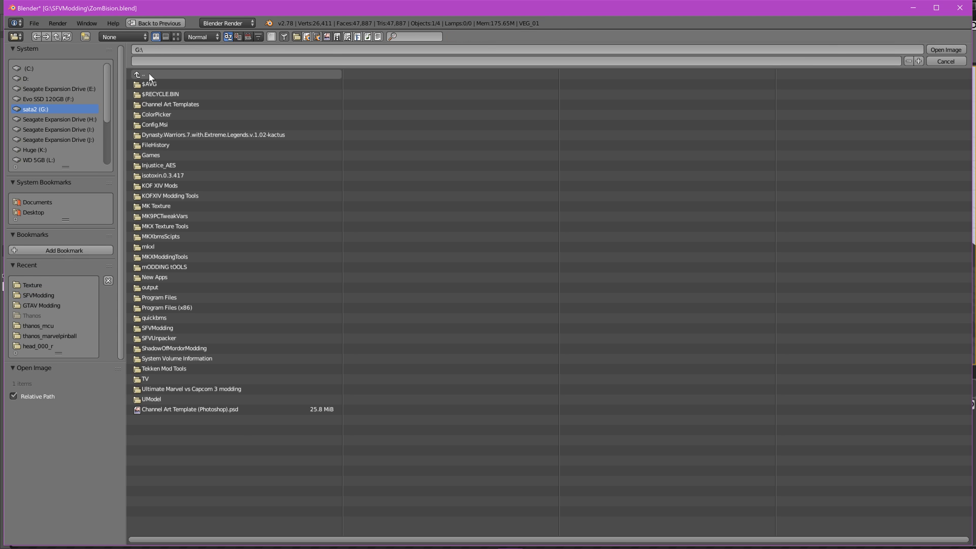
{"action": "left_click", "coordinate": [162, 328]}
{"action": "double_click", "coordinate": [155, 103]}
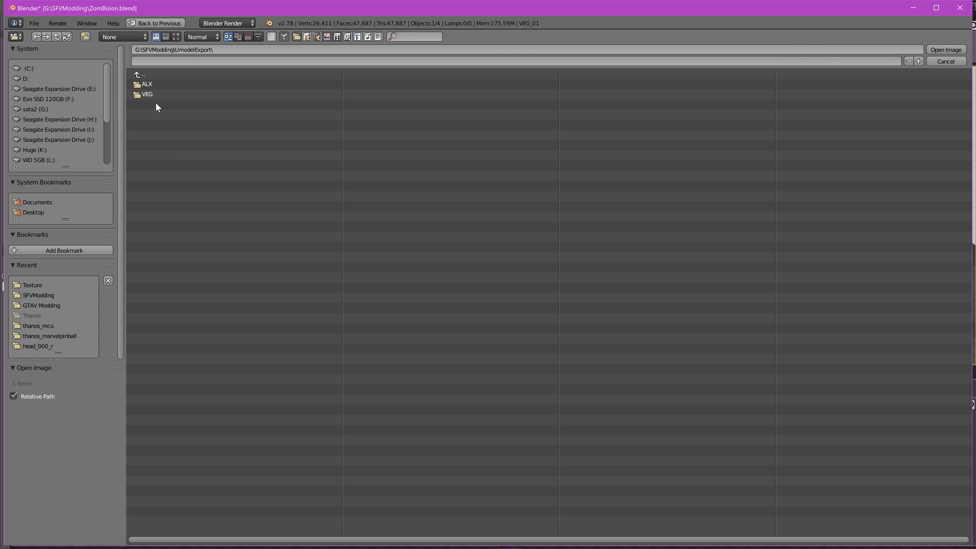
{"action": "double_click", "coordinate": [154, 98]}
{"action": "double_click", "coordinate": [151, 86]}
{"action": "double_click", "coordinate": [151, 86]}
{"action": "double_click", "coordinate": [150, 87]}
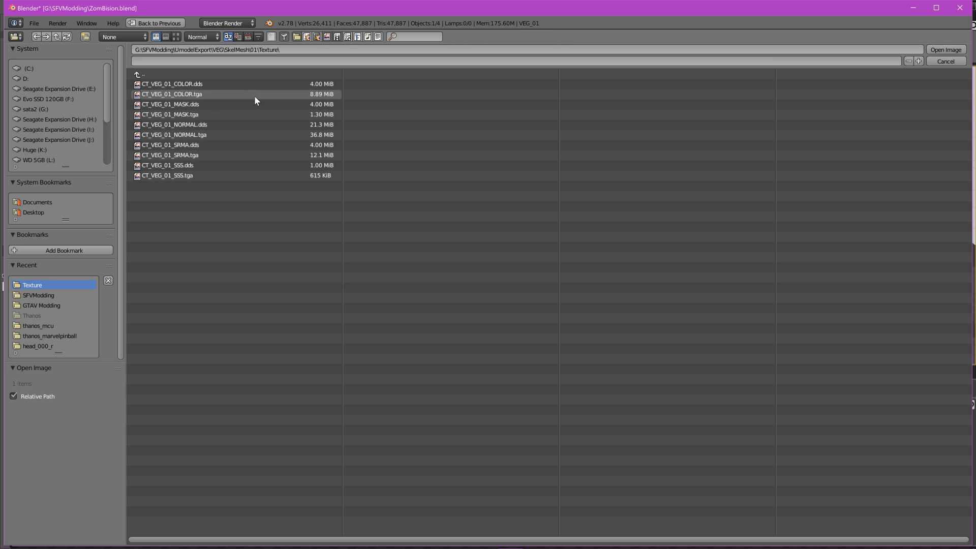
{"action": "double_click", "coordinate": [204, 114]}
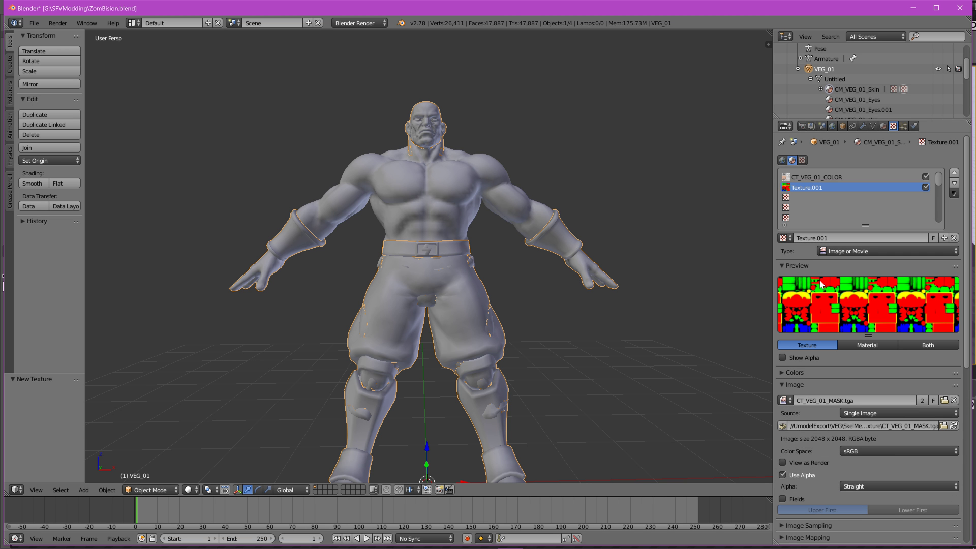
Rename the second skin texture CT_VEG_01_MASK, copying its image name without the file extension
{"action": "left_click", "coordinate": [842, 400]}
{"action": "left_click_drag", "start_coordinate": [842, 400], "coordinate": [702, 380]}
{"action": "left_click_drag", "start_coordinate": [843, 400], "coordinate": [844, 400]}
{"action": "key", "text": "ctrl+c"}
{"action": "double_click", "coordinate": [809, 187]}
{"action": "key", "text": "ctrl+v"}
{"action": "key", "text": "Return"}
Add a texture in the third slot of CM_VEG_01_Skin and load CT_VEG_01_NORMAL.tga from UmodelExport\VEG\SkelMesh\01\Texture
{"action": "left_click", "coordinate": [809, 198]}
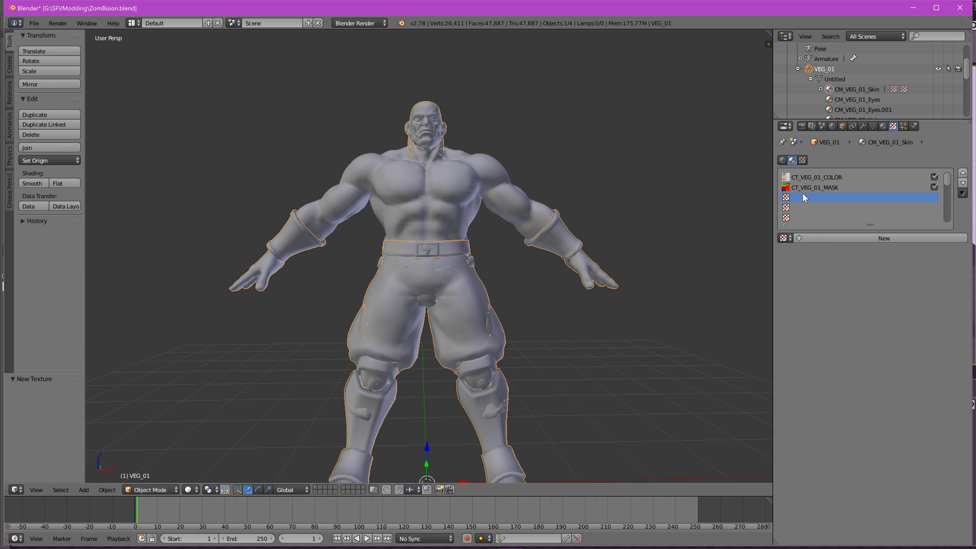
{"action": "left_click", "coordinate": [871, 237]}
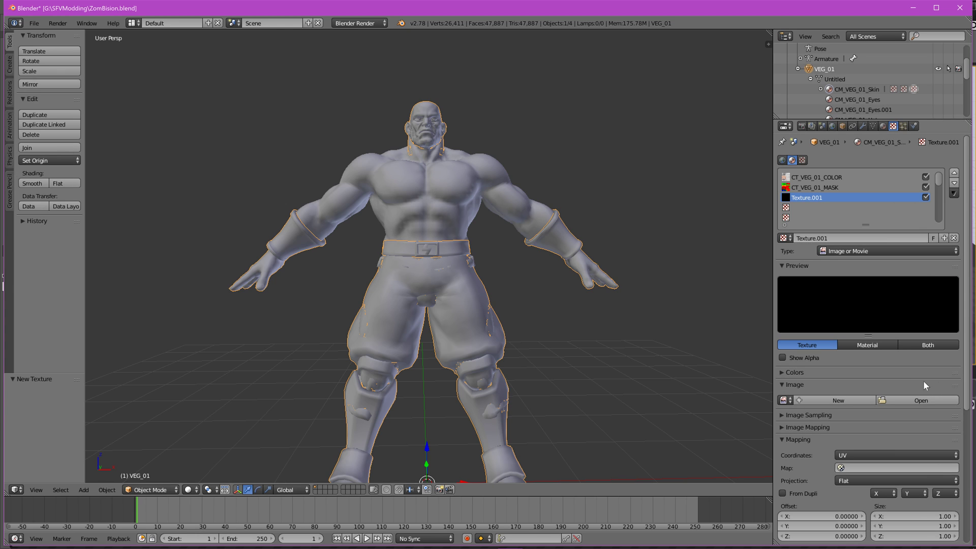
{"action": "left_click", "coordinate": [926, 400]}
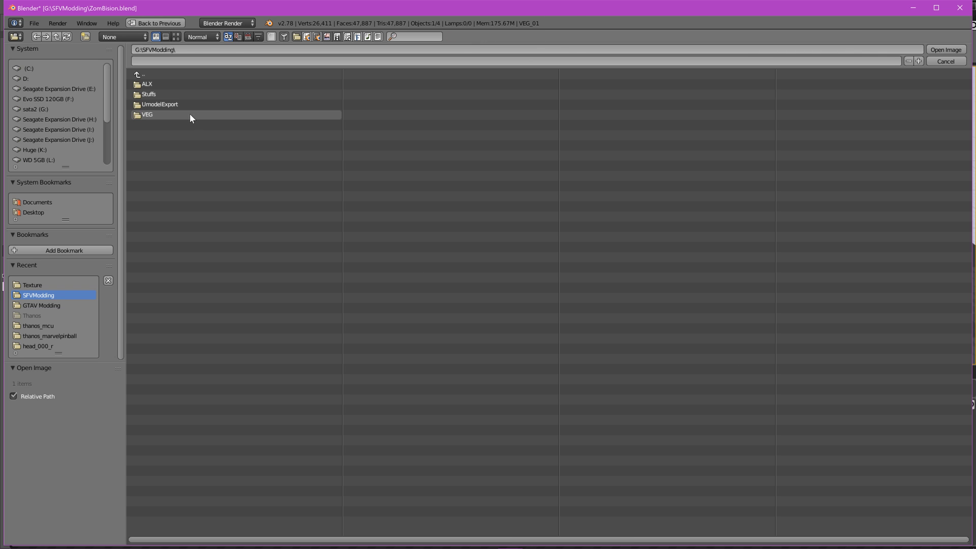
{"action": "double_click", "coordinate": [172, 107]}
{"action": "double_click", "coordinate": [144, 94]}
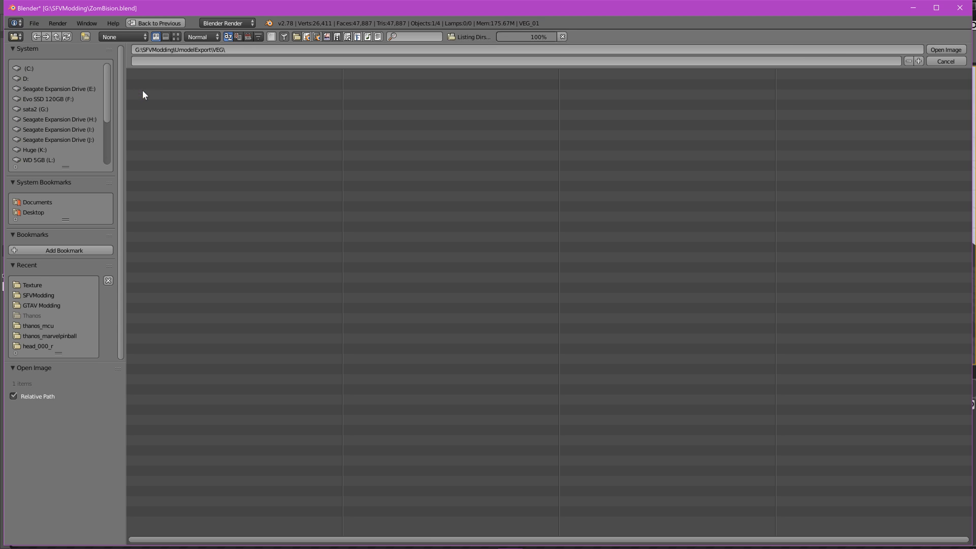
{"action": "double_click", "coordinate": [148, 84]}
{"action": "double_click", "coordinate": [160, 84]}
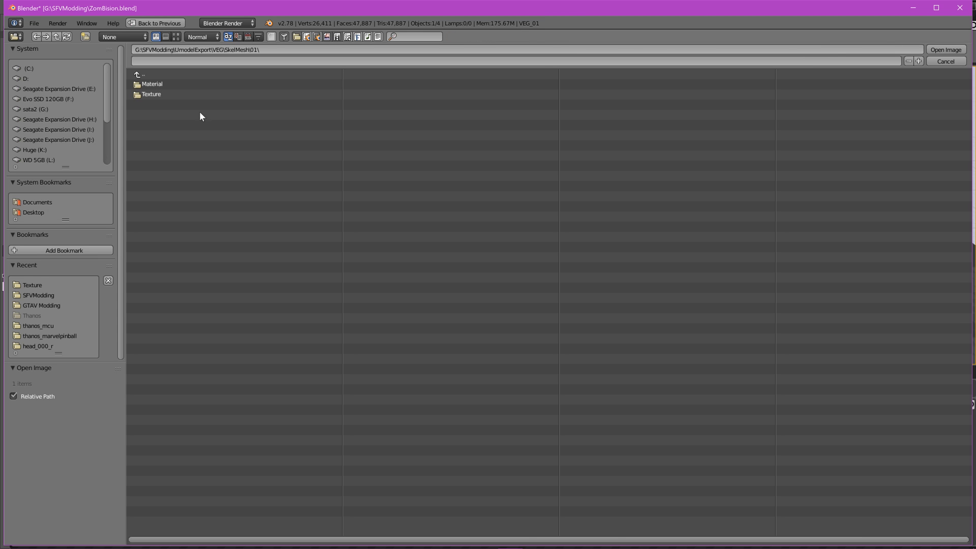
{"action": "double_click", "coordinate": [163, 95]}
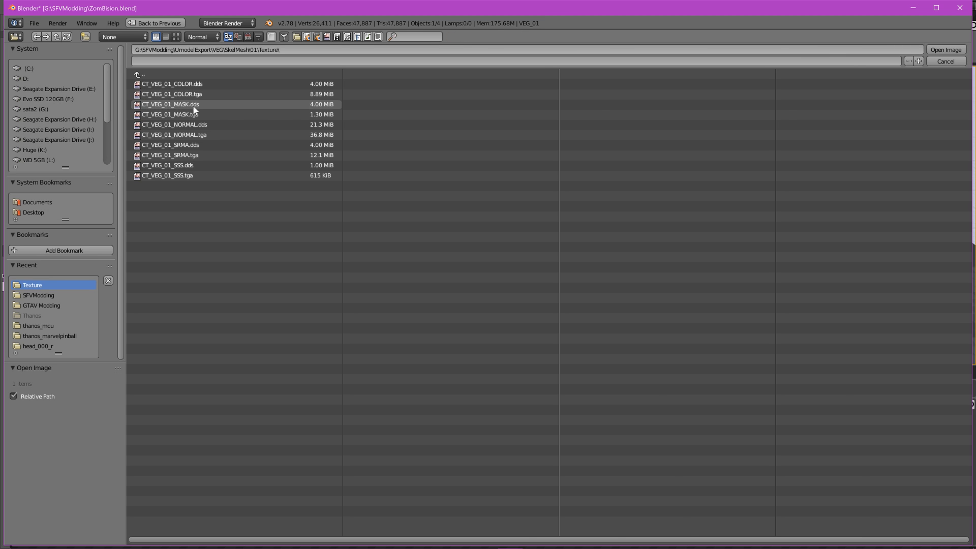
{"action": "left_click", "coordinate": [200, 135]}
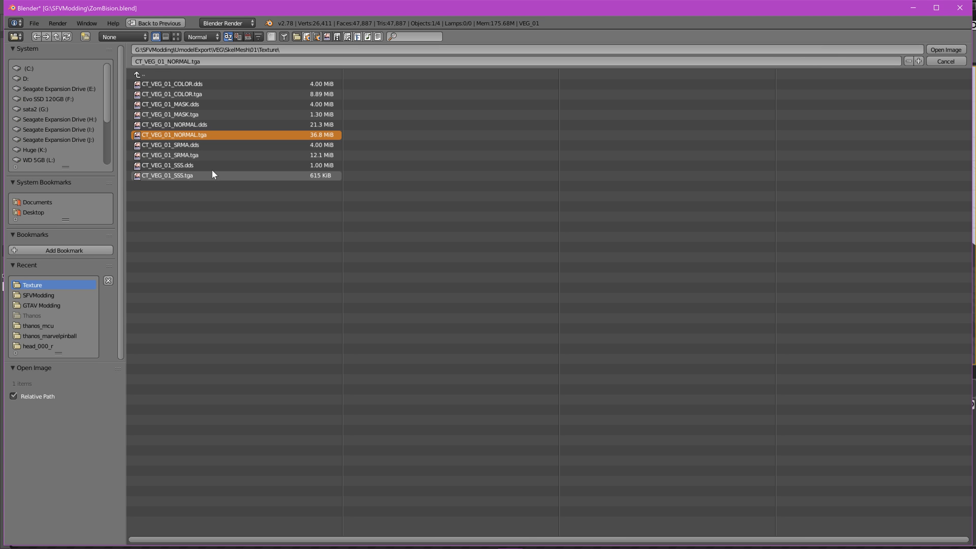
{"action": "double_click", "coordinate": [199, 136]}
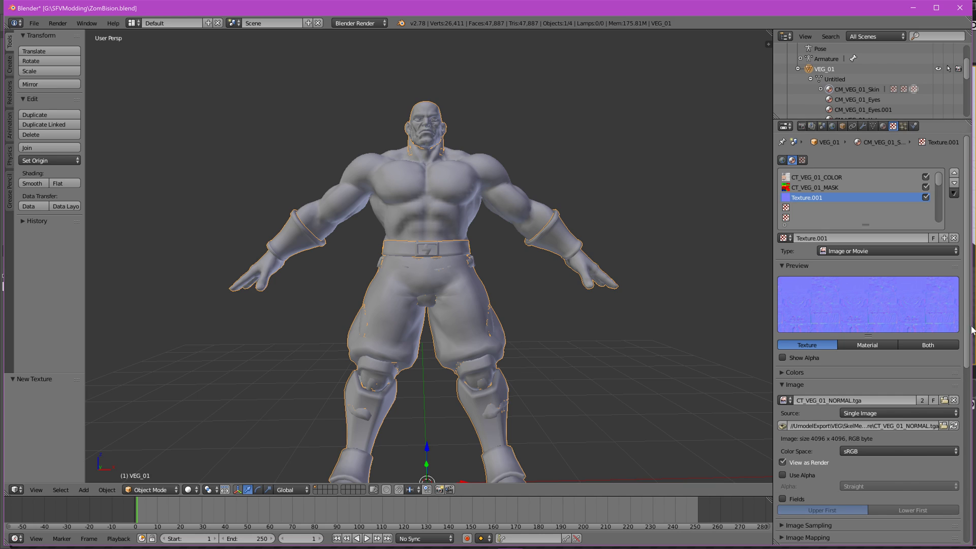
Rename the third skin texture CT_VEG_01_NORMAL, copying its image name without the file extension
{"action": "left_click", "coordinate": [831, 400]}
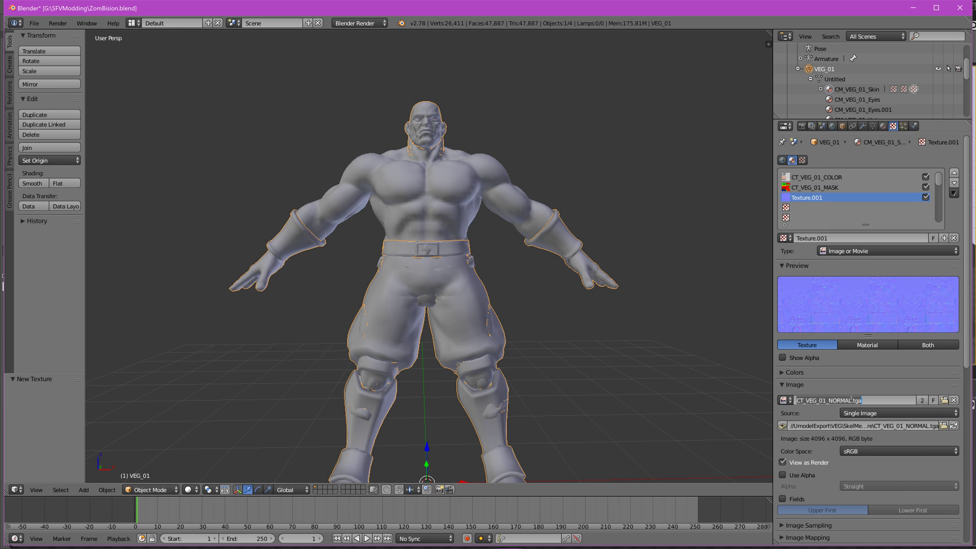
{"action": "key", "text": "shift+Left"}
{"action": "key", "text": "shift+Left"}
{"action": "key", "text": "shift+Left"}
{"action": "key", "text": "shift+Left"}
{"action": "key", "text": "ctrl+c"}
{"action": "left_click", "coordinate": [806, 200]}
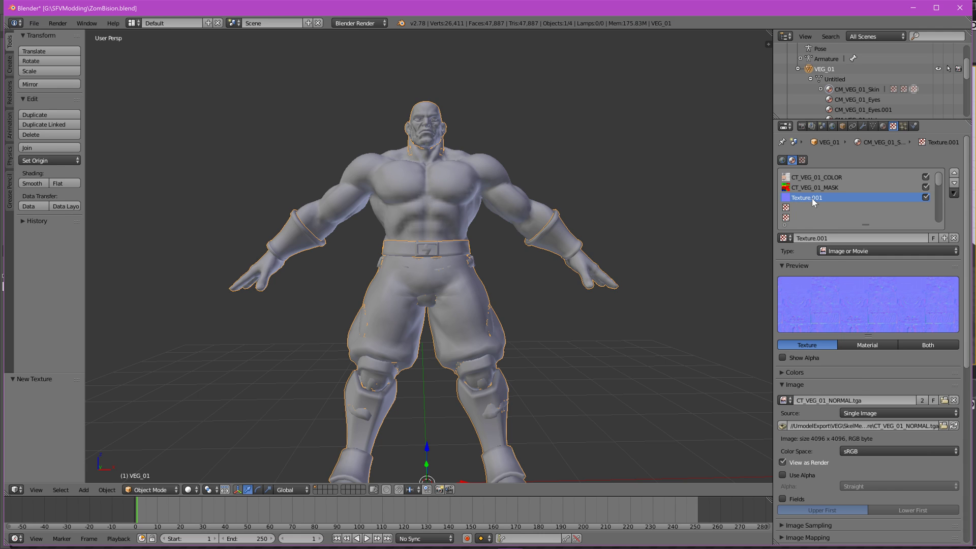
{"action": "key", "text": "ctrl+v"}
{"action": "key", "text": "Return"}
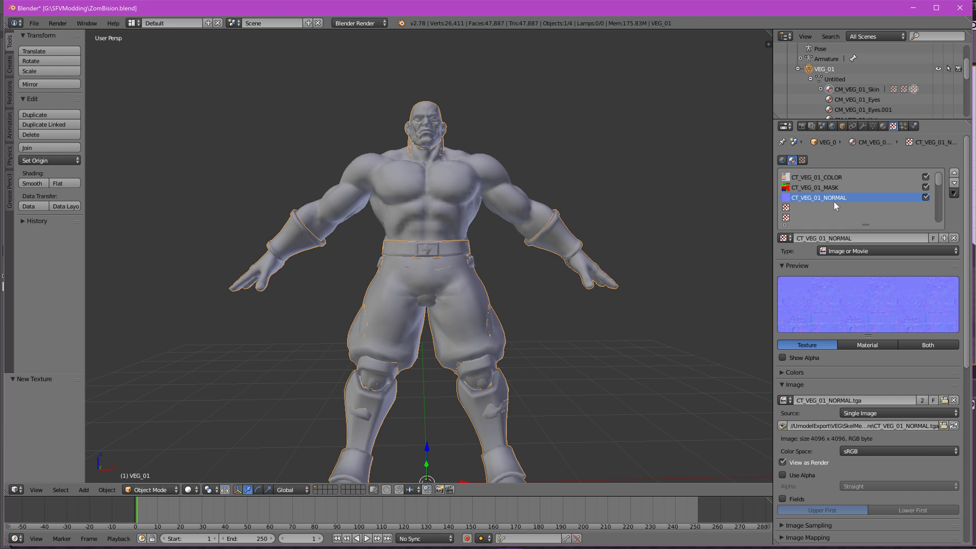
Enable Normal Map sampling and disable Interpolation for the CT_VEG_01_NORMAL texture
{"action": "scroll", "coordinate": [840, 380], "scroll_direction": "down", "scroll_amount": 8}
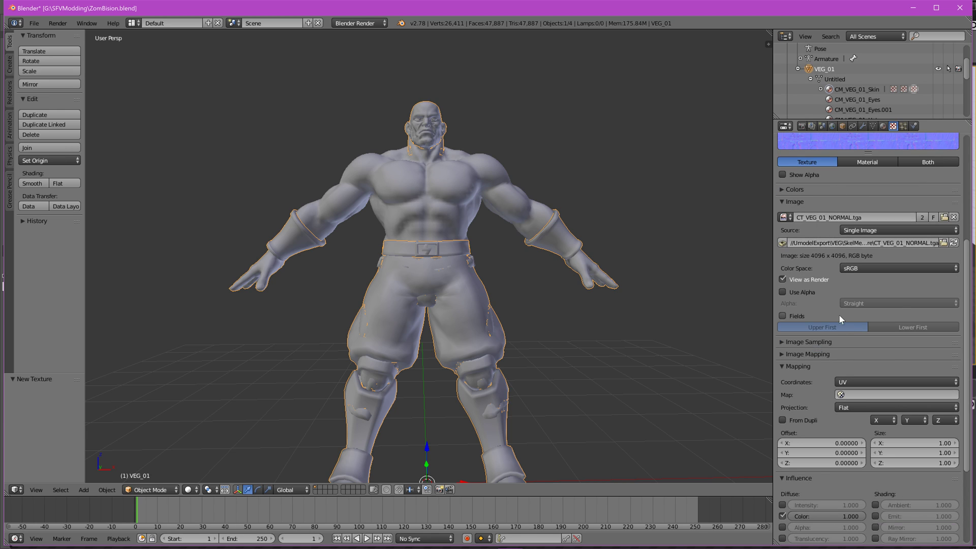
{"action": "left_click", "coordinate": [783, 341]}
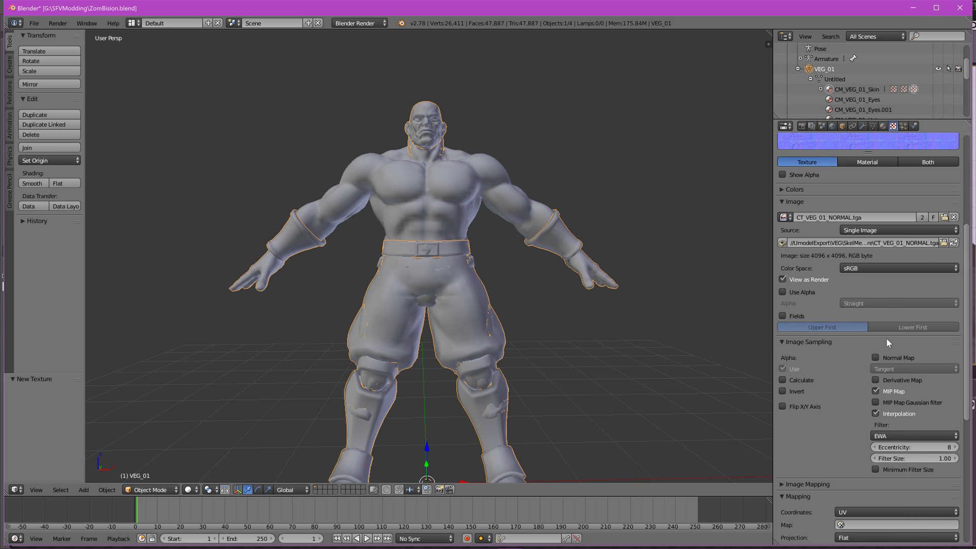
{"action": "left_click", "coordinate": [875, 358]}
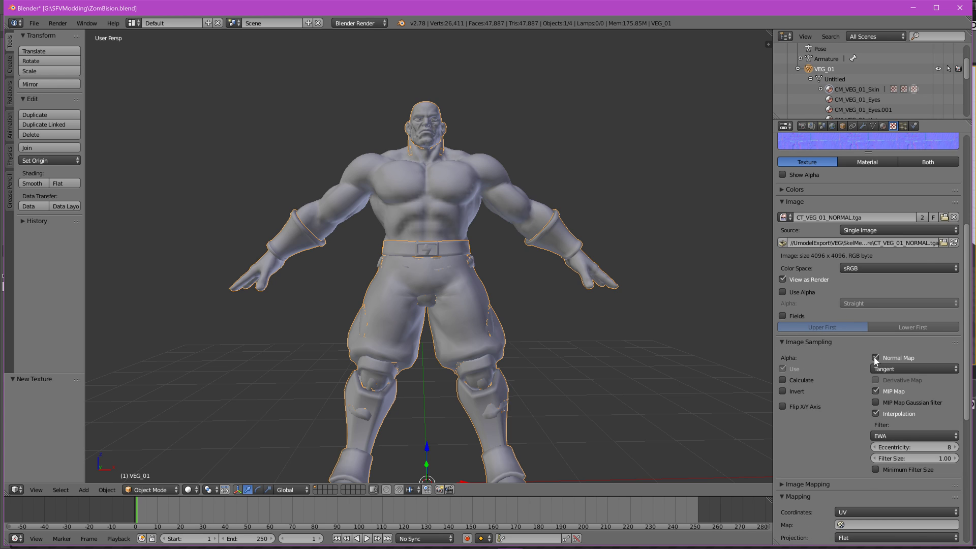
{"action": "left_click", "coordinate": [878, 410]}
{"action": "scroll", "coordinate": [804, 376], "scroll_direction": "down", "scroll_amount": 10}
{"action": "scroll", "coordinate": [804, 378], "scroll_direction": "up", "scroll_amount": 8}
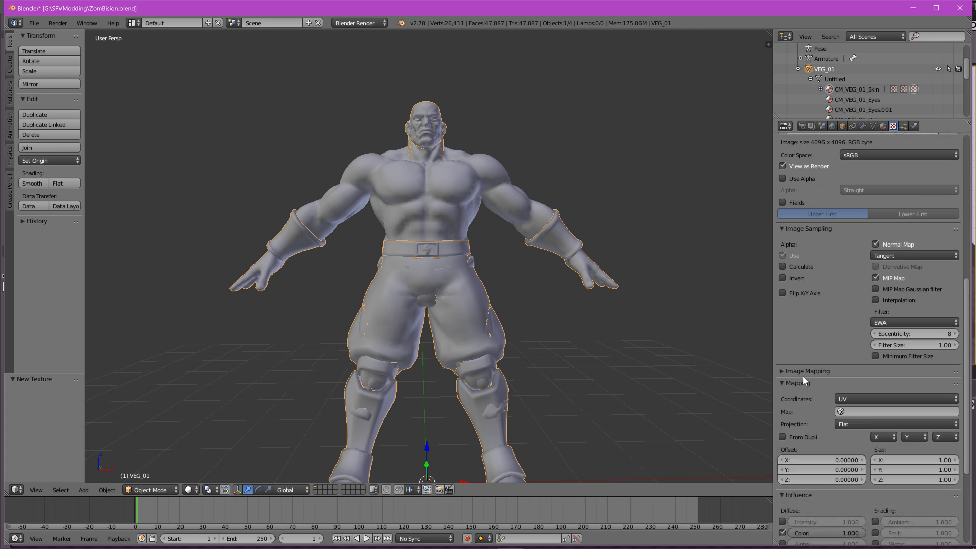
{"action": "scroll", "coordinate": [804, 380], "scroll_direction": "up", "scroll_amount": 3}
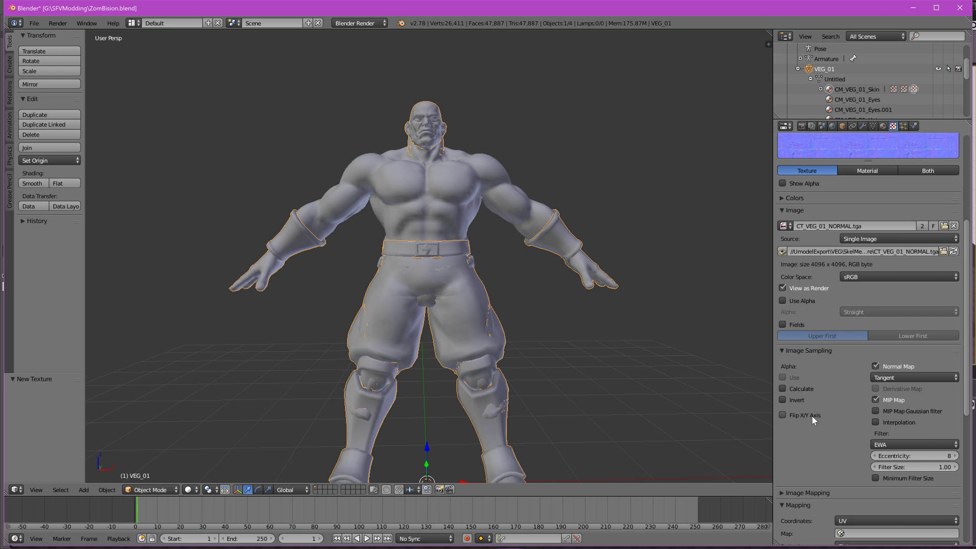
{"action": "left_click", "coordinate": [795, 350]}
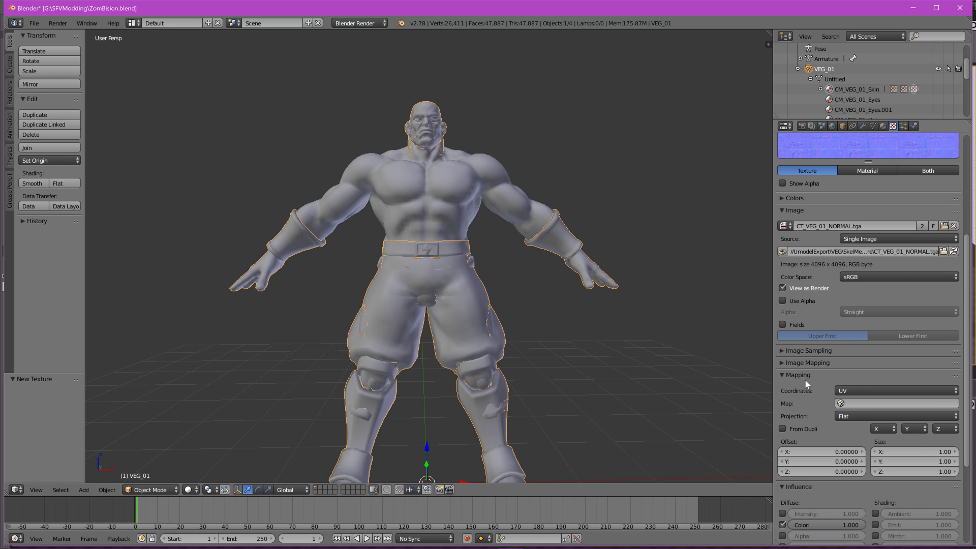
Examine the CT_VEG_01_NORMAL texture's remaining color, image, mapping and influence settings
{"action": "left_click", "coordinate": [804, 363]}
{"action": "left_click", "coordinate": [804, 363]}
{"action": "scroll", "coordinate": [798, 351], "scroll_direction": "down", "scroll_amount": 2}
{"action": "scroll", "coordinate": [801, 331], "scroll_direction": "down", "scroll_amount": 2}
{"action": "scroll", "coordinate": [800, 310], "scroll_direction": "up", "scroll_amount": 3}
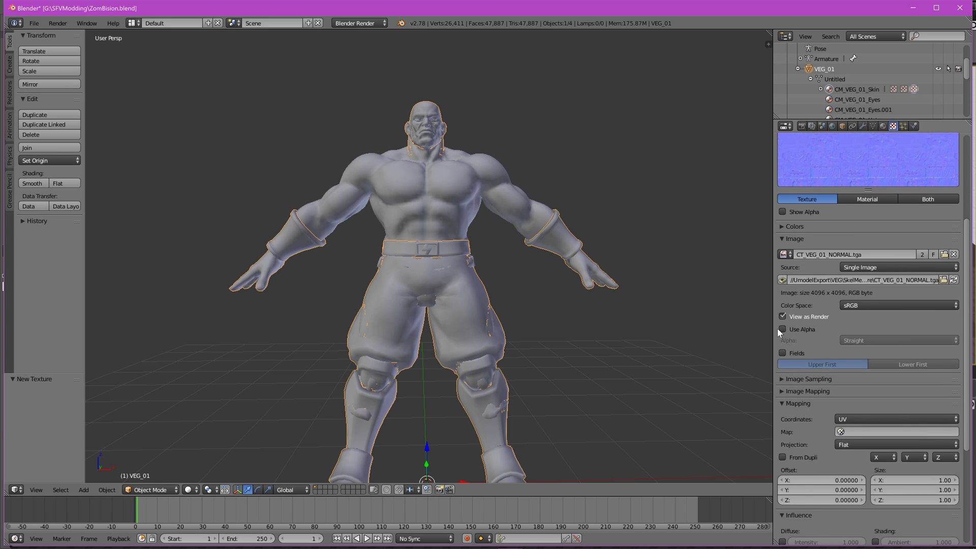
{"action": "scroll", "coordinate": [856, 402], "scroll_direction": "down", "scroll_amount": 2}
{"action": "scroll", "coordinate": [856, 407], "scroll_direction": "up", "scroll_amount": 8}
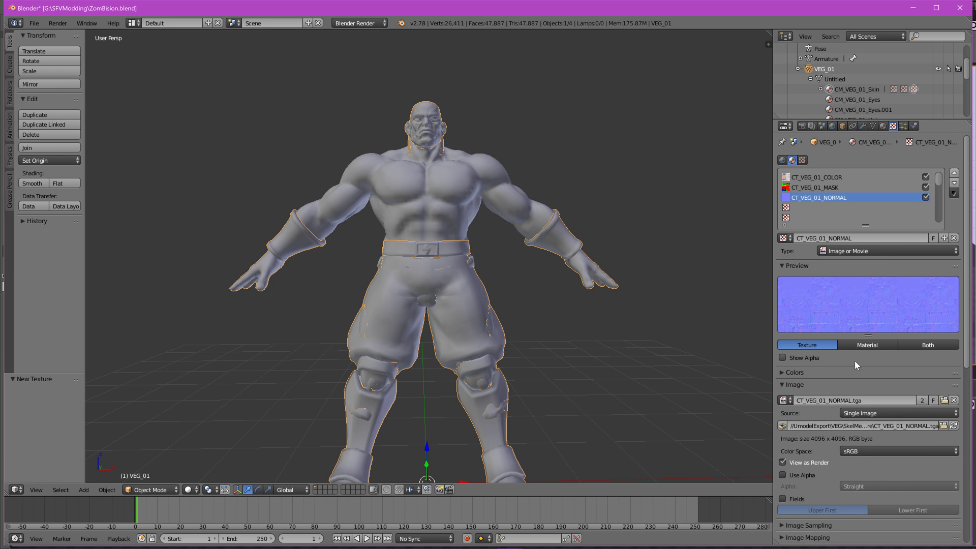
{"action": "scroll", "coordinate": [856, 358], "scroll_direction": "down", "scroll_amount": 2}
{"action": "left_click", "coordinate": [785, 332]}
{"action": "left_click", "coordinate": [807, 332]}
{"action": "scroll", "coordinate": [859, 351], "scroll_direction": "down", "scroll_amount": 6}
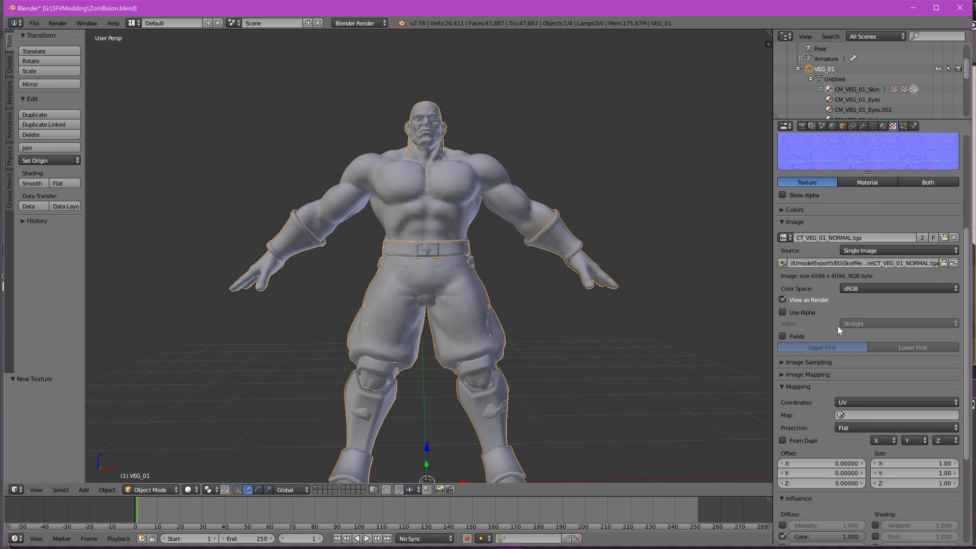
{"action": "scroll", "coordinate": [908, 338], "scroll_direction": "down", "scroll_amount": 4}
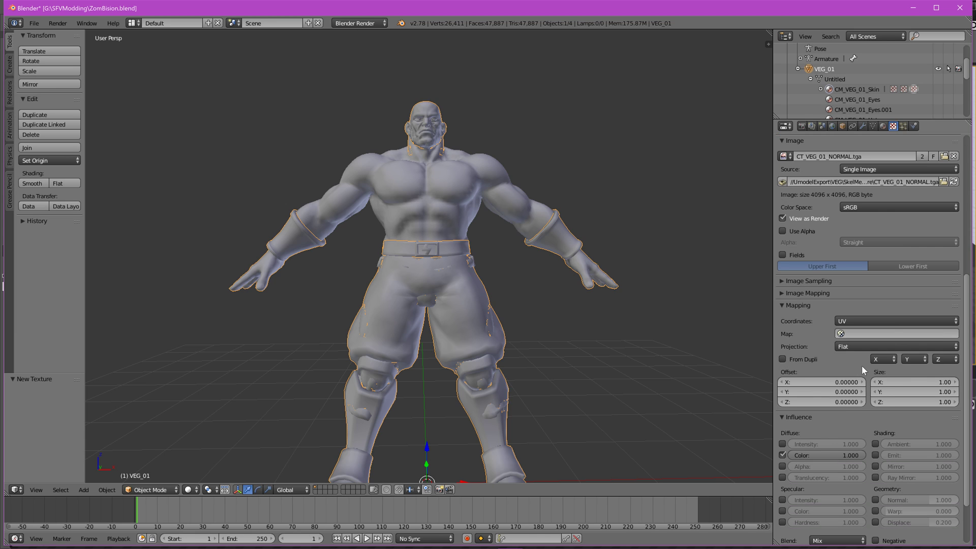
{"action": "scroll", "coordinate": [834, 369], "scroll_direction": "up", "scroll_amount": 10}
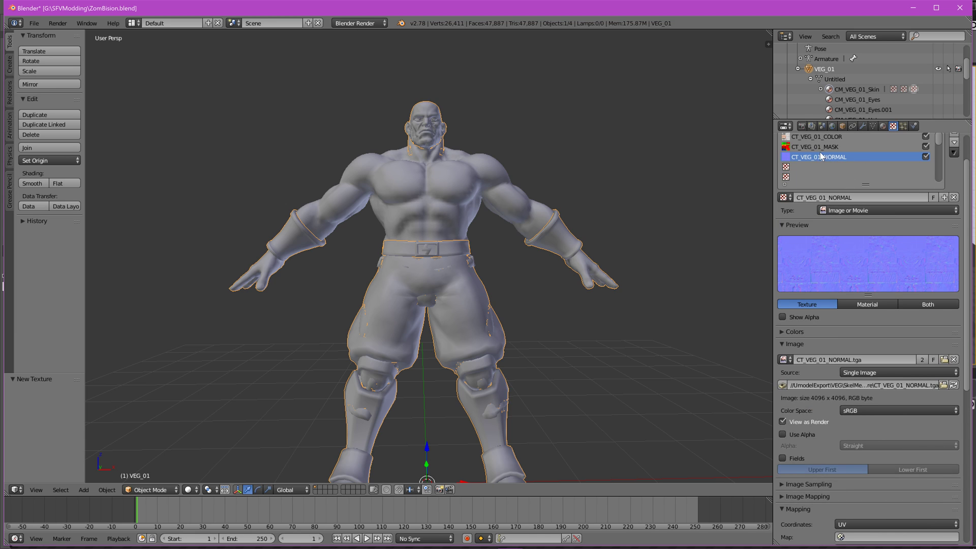
Add a texture in the fourth slot of CM_VEG_01_Skin and load CT_VEG_01_SRMA.tga from UmodelExport\VEG\SkelMesh\01\Texture
{"action": "left_click", "coordinate": [796, 166]}
{"action": "left_click", "coordinate": [864, 198]}
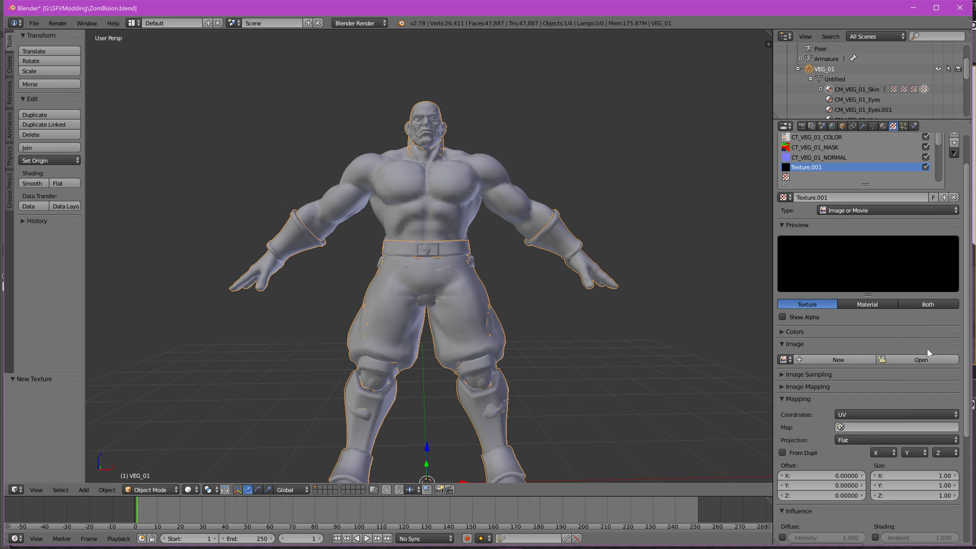
{"action": "left_click", "coordinate": [922, 359]}
{"action": "left_click", "coordinate": [172, 105]}
{"action": "left_click", "coordinate": [158, 94]}
{"action": "left_click", "coordinate": [158, 84]}
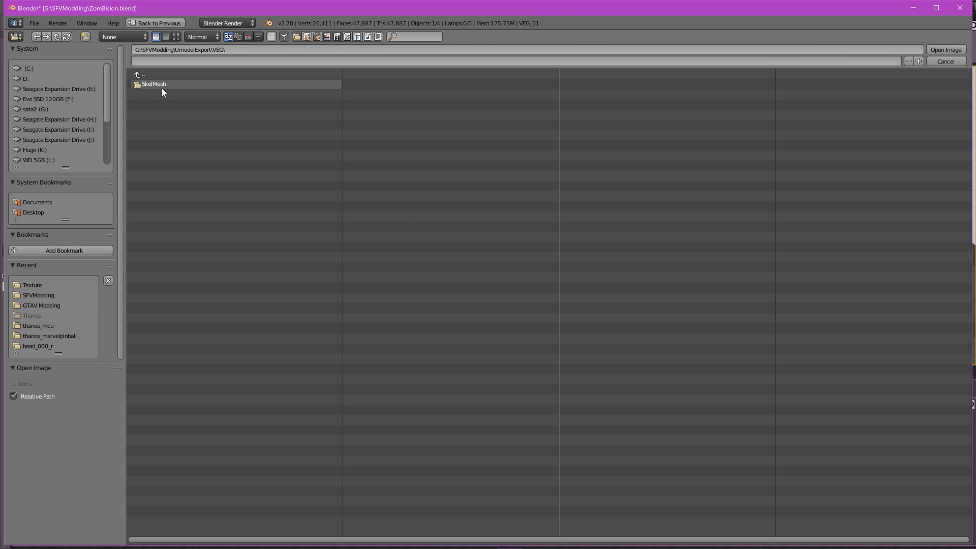
{"action": "left_click", "coordinate": [162, 84]}
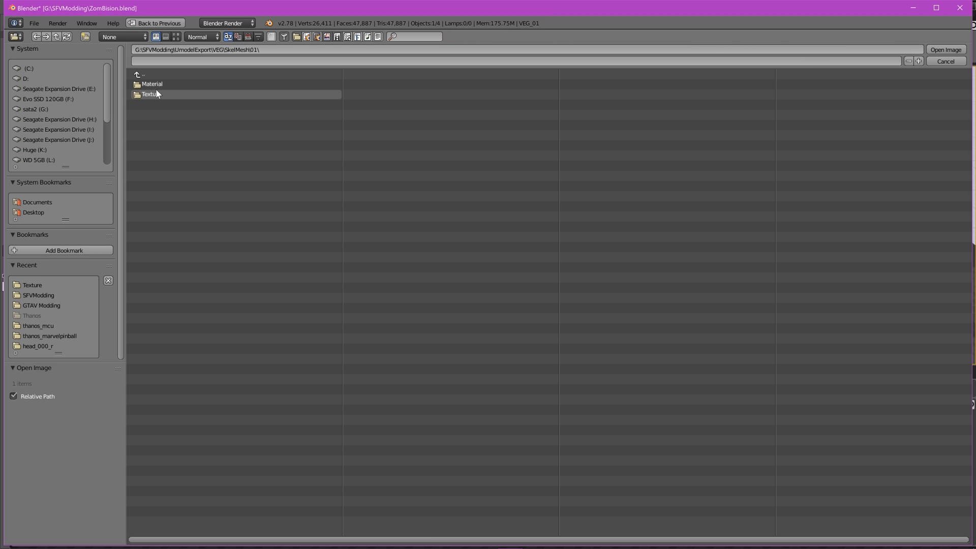
{"action": "left_click", "coordinate": [153, 94]}
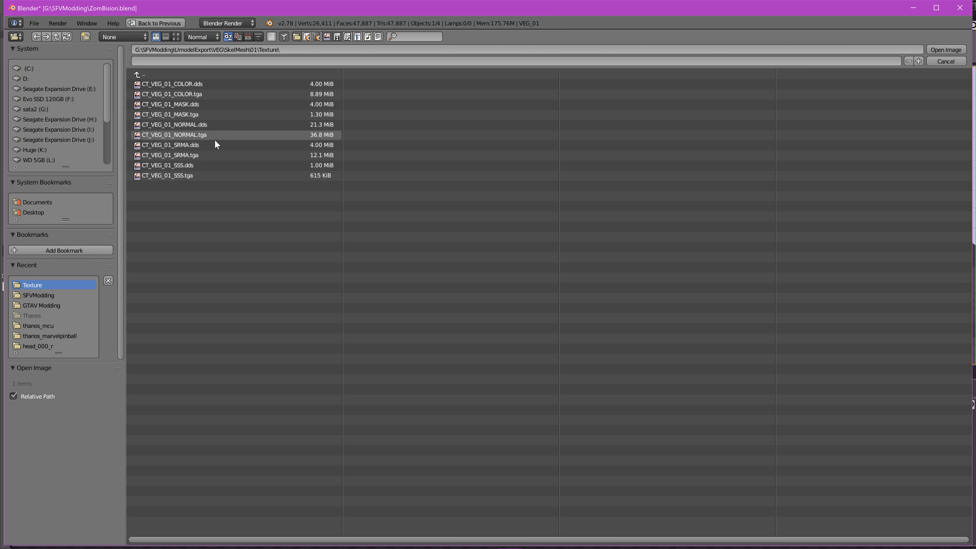
{"action": "double_click", "coordinate": [168, 156]}
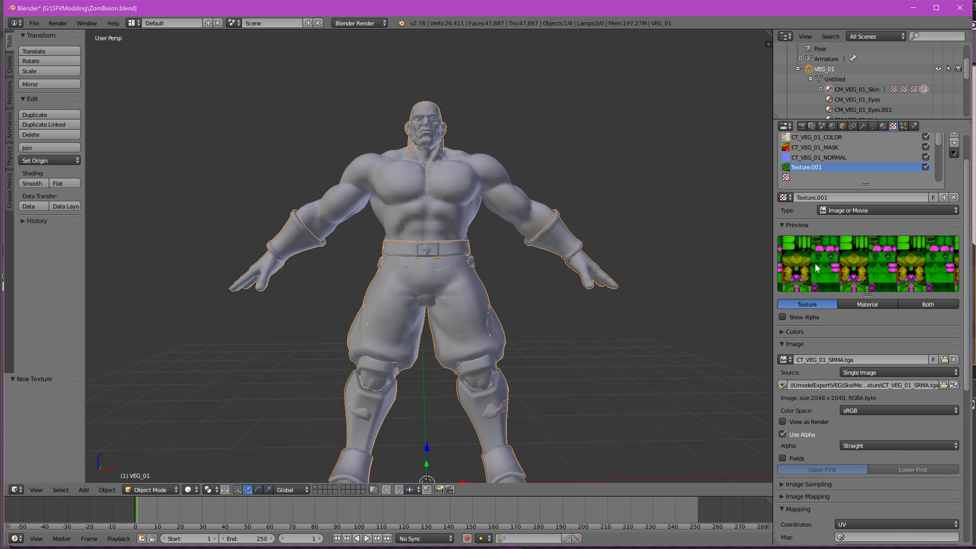
Rename the fourth skin texture CT_VEG_01_SRMA, matching its image name without the file extension
{"action": "left_click", "coordinate": [854, 359]}
{"action": "double_click", "coordinate": [798, 168]}
{"action": "type", "text": "CT_VEG_01_SRMA"}
Add a texture in the fifth slot of CM_VEG_01_Skin and load CT_VEG_01_SSS.tga from UmodelExport\VEG\SkelMesh\01\Texture
{"action": "left_click", "coordinate": [805, 177]}
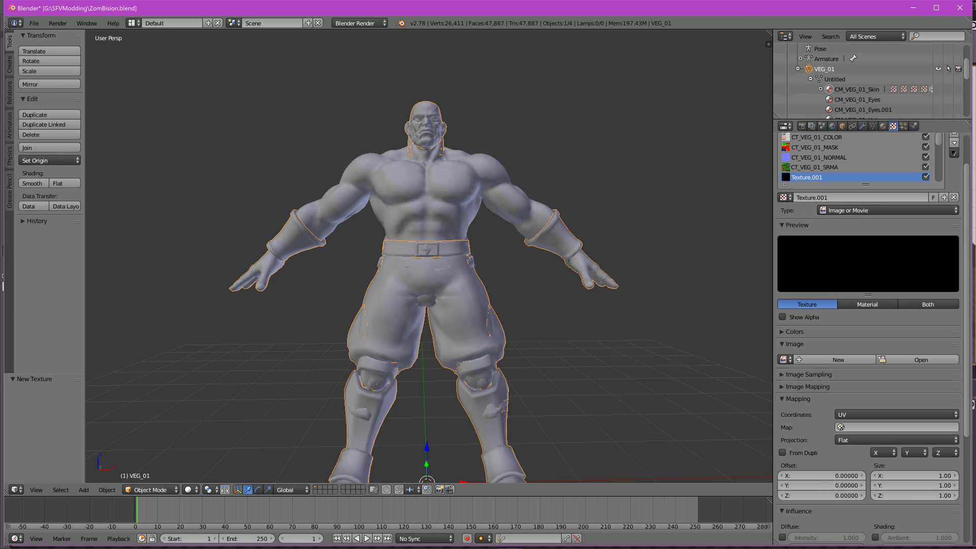
{"action": "left_click", "coordinate": [906, 358]}
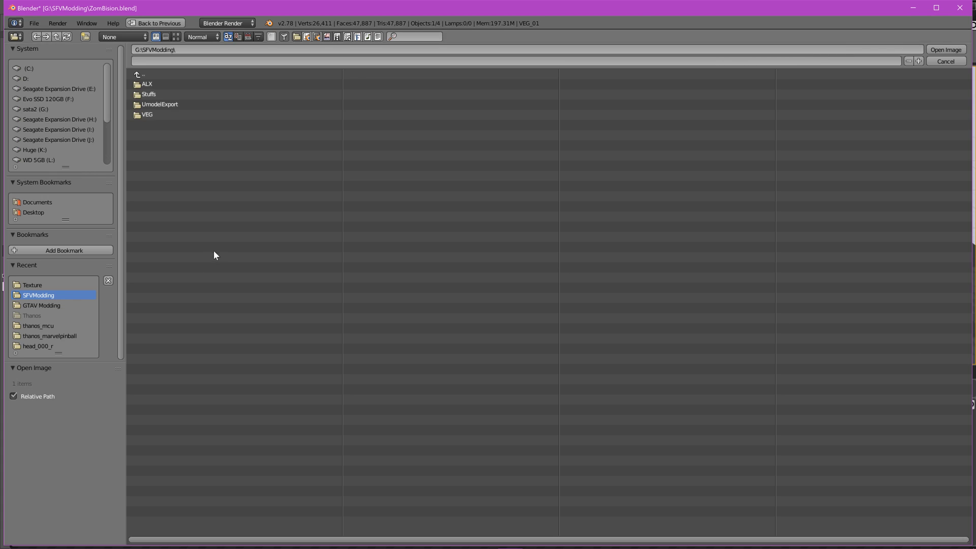
{"action": "left_click", "coordinate": [148, 103]}
{"action": "left_click", "coordinate": [147, 95]}
{"action": "left_click", "coordinate": [149, 85]}
{"action": "left_click", "coordinate": [153, 84]}
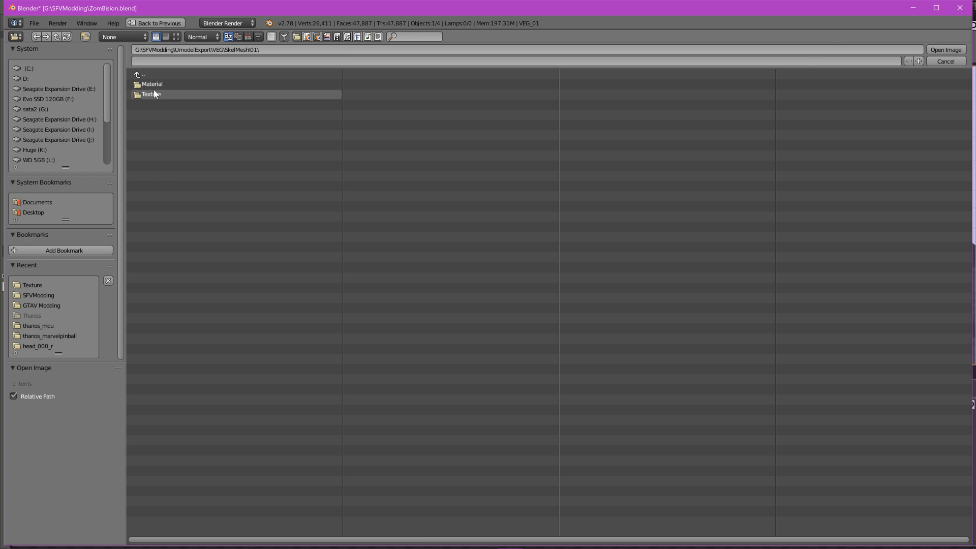
{"action": "left_click", "coordinate": [155, 94]}
{"action": "left_click", "coordinate": [179, 166]}
{"action": "left_click", "coordinate": [179, 173]}
{"action": "double_click", "coordinate": [179, 175]}
Rename the fifth skin texture CT_VEG_01_SSS, copying its image name without the file extension
{"action": "double_click", "coordinate": [844, 359]}
{"action": "left_click_drag", "start_coordinate": [797, 360], "coordinate": [838, 359]}
{"action": "key", "text": "ctrl+c"}
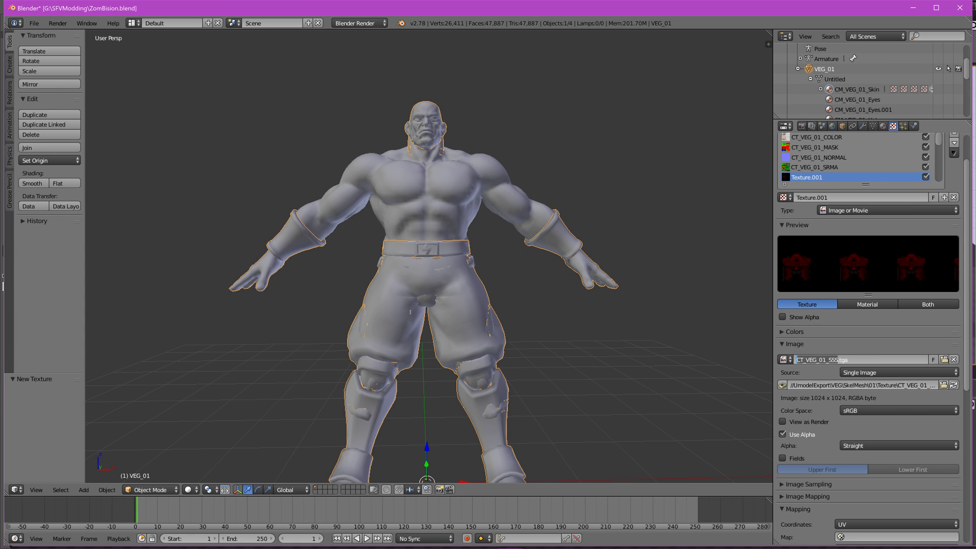
{"action": "double_click", "coordinate": [809, 178]}
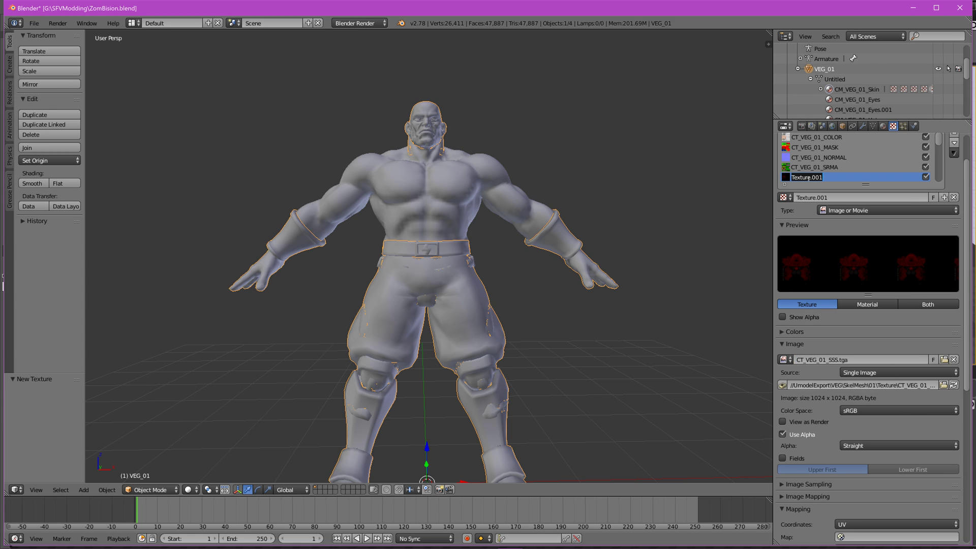
{"action": "key", "text": "ctrl+v"}
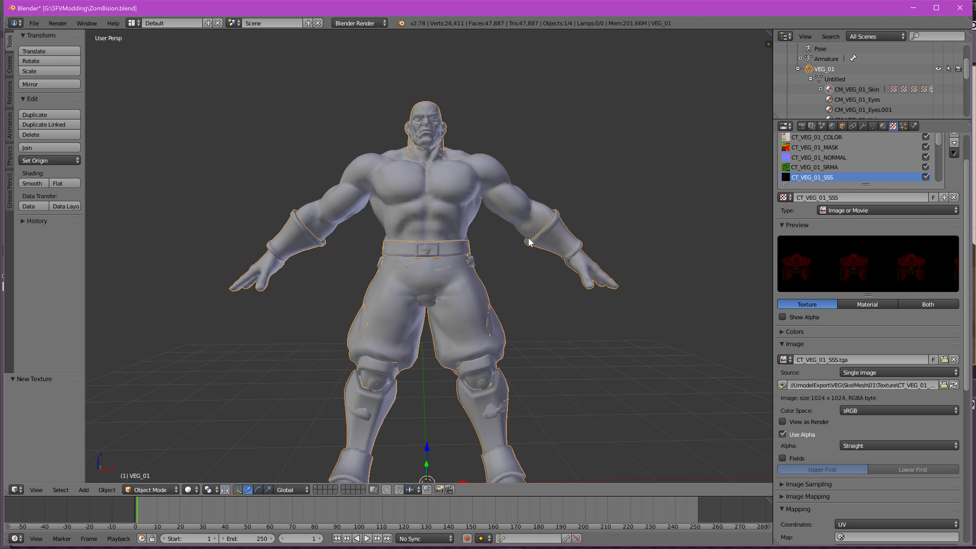
{"action": "scroll", "coordinate": [847, 138], "scroll_direction": "down", "scroll_amount": 3}
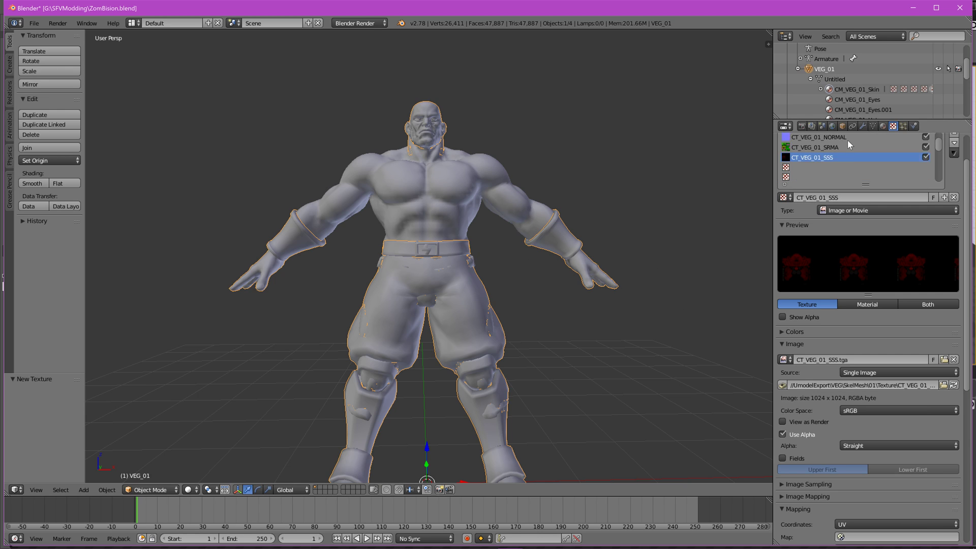
{"action": "scroll", "coordinate": [850, 144], "scroll_direction": "up", "scroll_amount": 3}
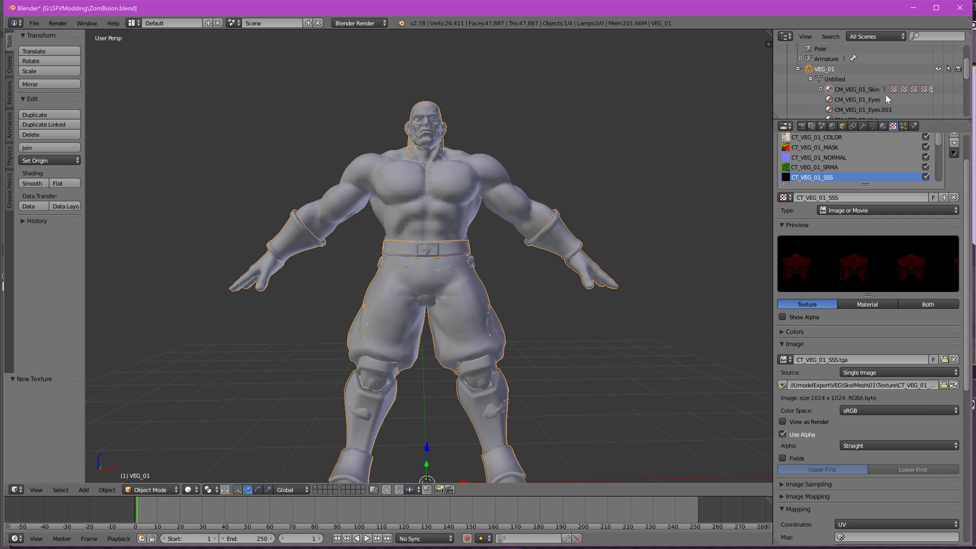
Select the CM_VEG_01_Cloth material and assign the existing CT_VEG_01_COLOR texture to its first texture slot
{"action": "left_click", "coordinate": [883, 126]}
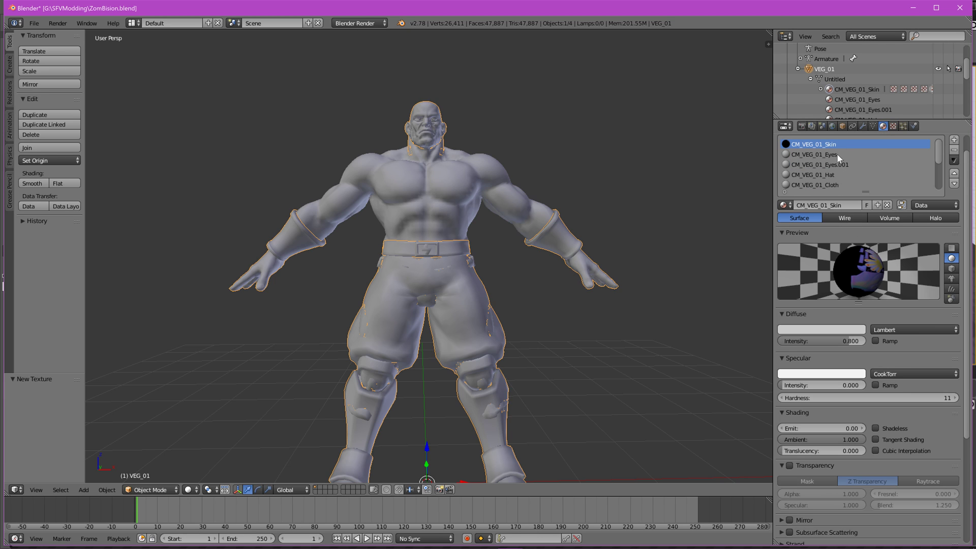
{"action": "left_click", "coordinate": [824, 185]}
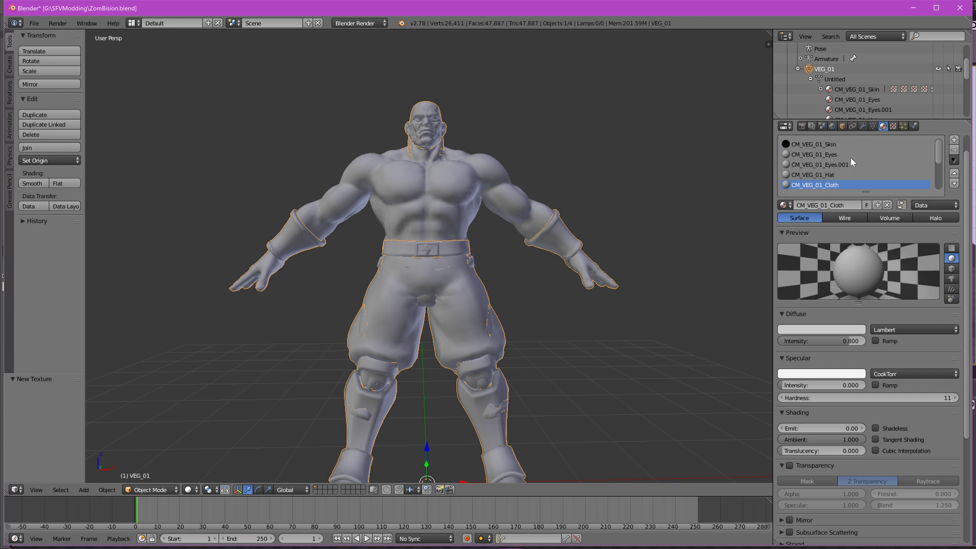
{"action": "left_click", "coordinate": [893, 126]}
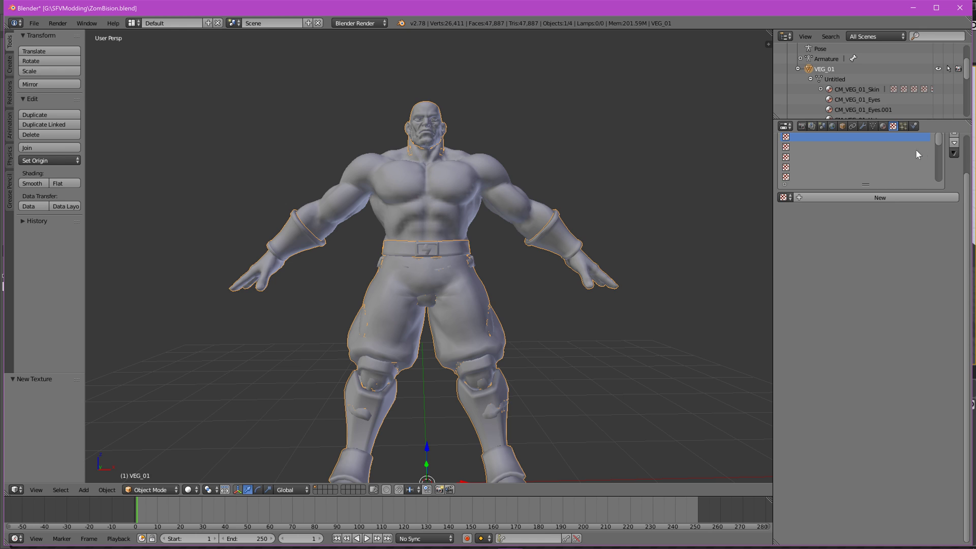
{"action": "left_click", "coordinate": [793, 198]}
{"action": "left_click", "coordinate": [788, 197]}
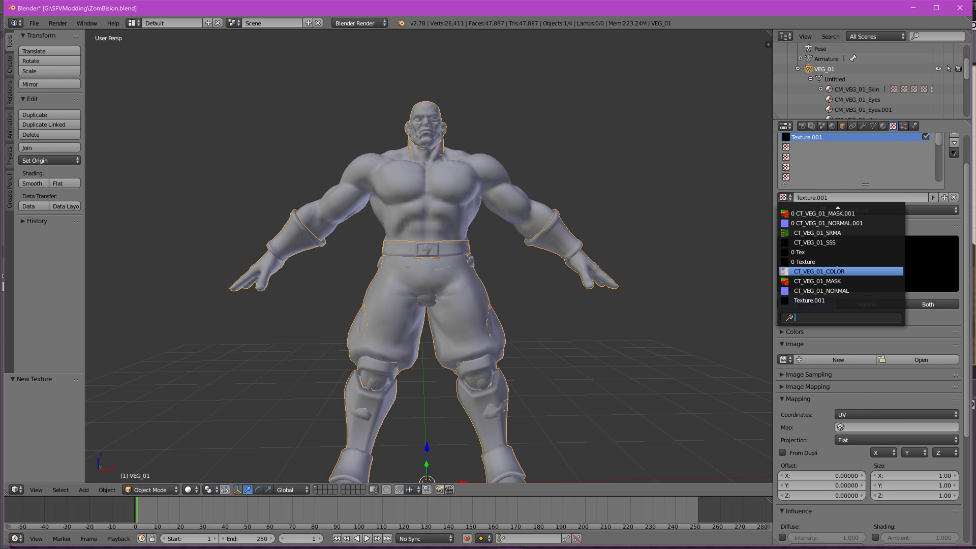
{"action": "left_click", "coordinate": [834, 271]}
Assign the existing CT_VEG_01_MASK texture to the second texture slot of CM_VEG_01_Cloth
{"action": "left_click", "coordinate": [792, 147]}
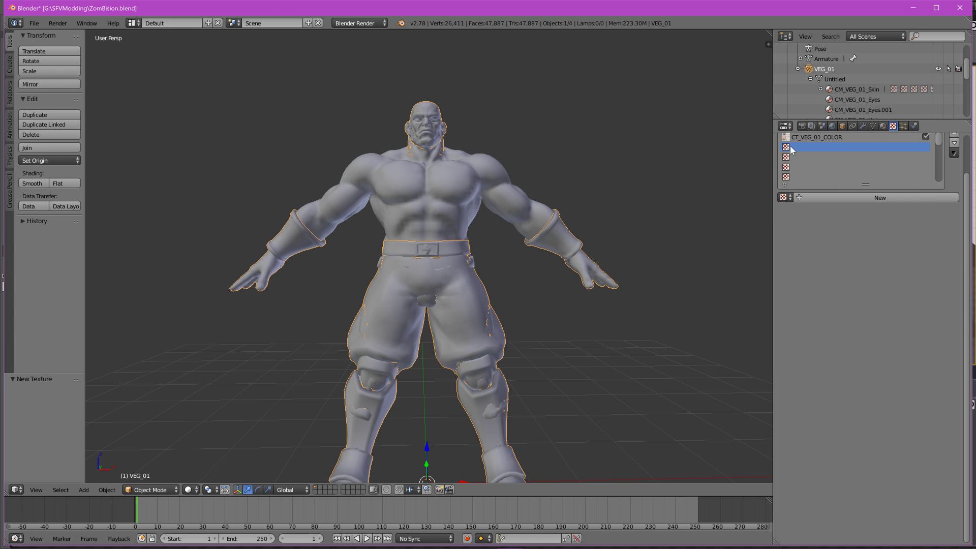
{"action": "left_click", "coordinate": [785, 197]}
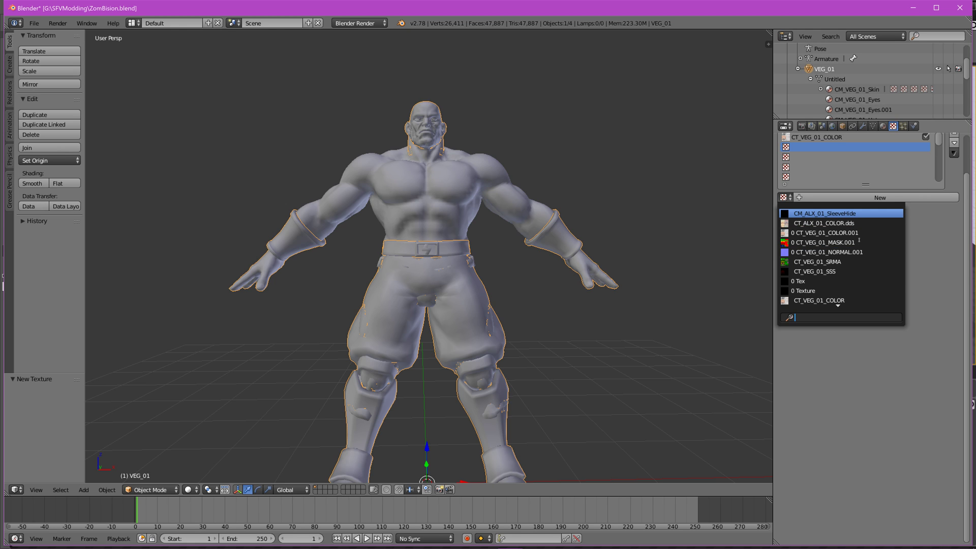
{"action": "scroll", "coordinate": [859, 240], "scroll_direction": "down", "scroll_amount": 12}
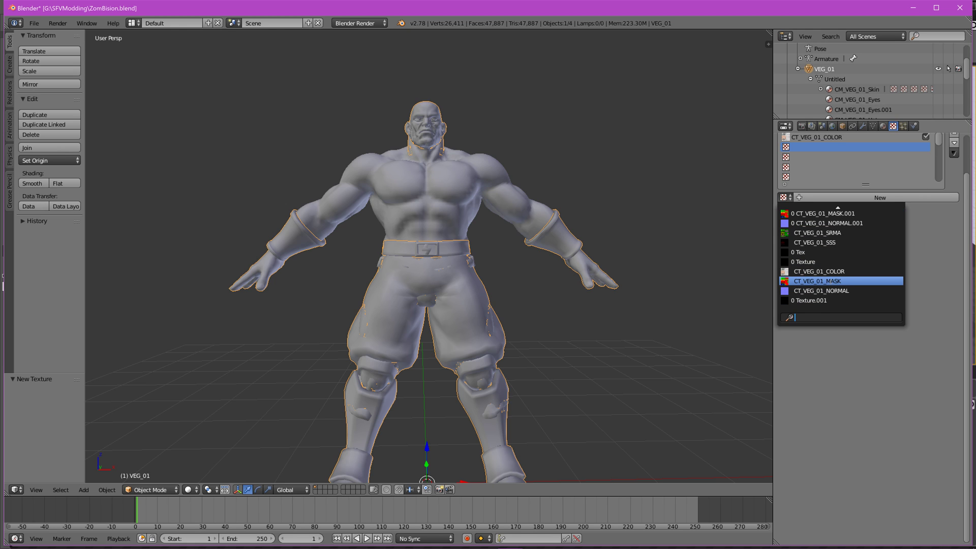
{"action": "left_click", "coordinate": [817, 281]}
Assign the existing CT_VEG_01_NORMAL texture to the third texture slot of CM_VEG_01_Cloth
{"action": "left_click", "coordinate": [795, 157]}
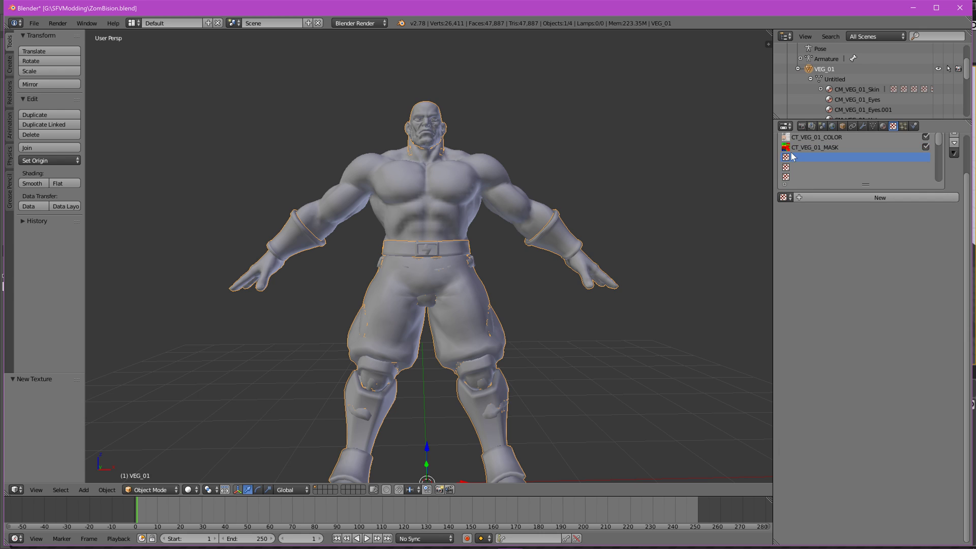
{"action": "left_click", "coordinate": [784, 198]}
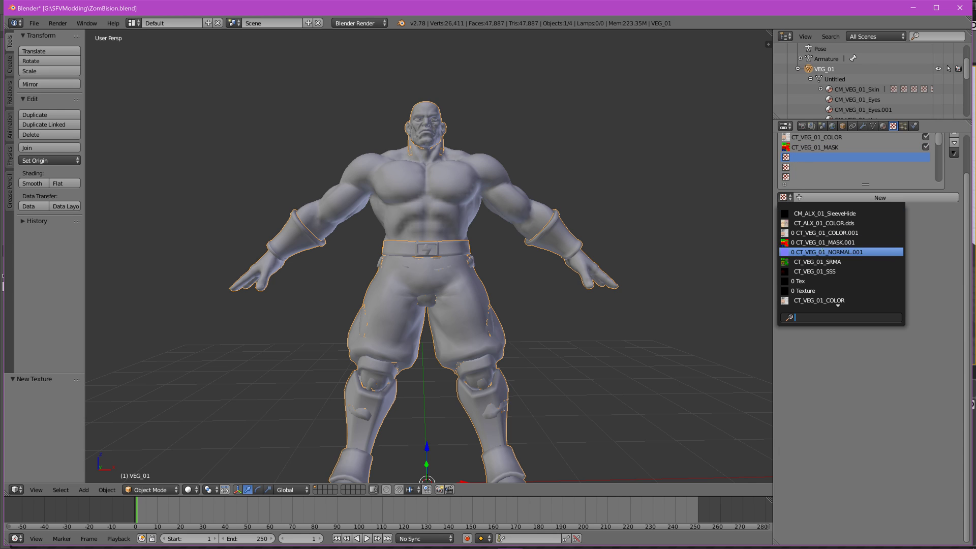
{"action": "scroll", "coordinate": [839, 295], "scroll_direction": "down", "scroll_amount": 3}
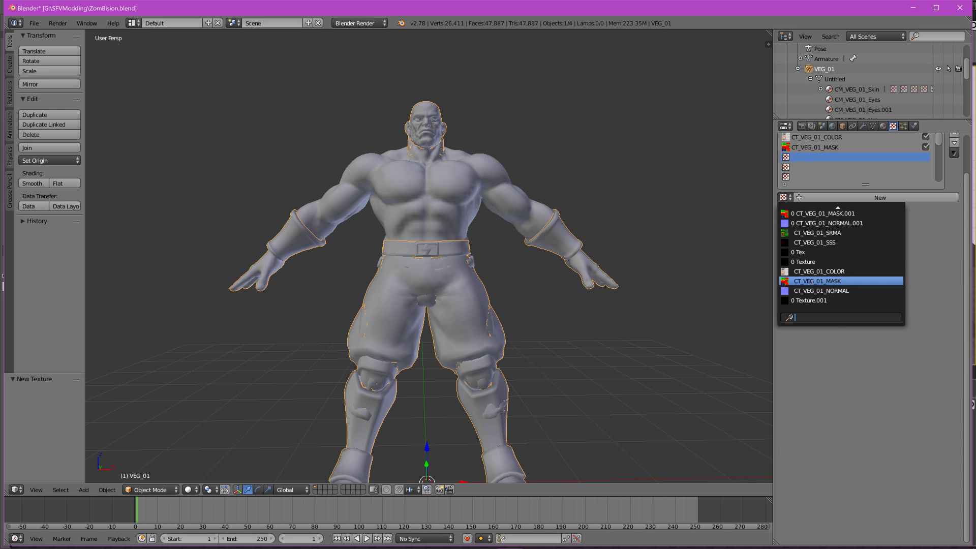
{"action": "left_click", "coordinate": [814, 290]}
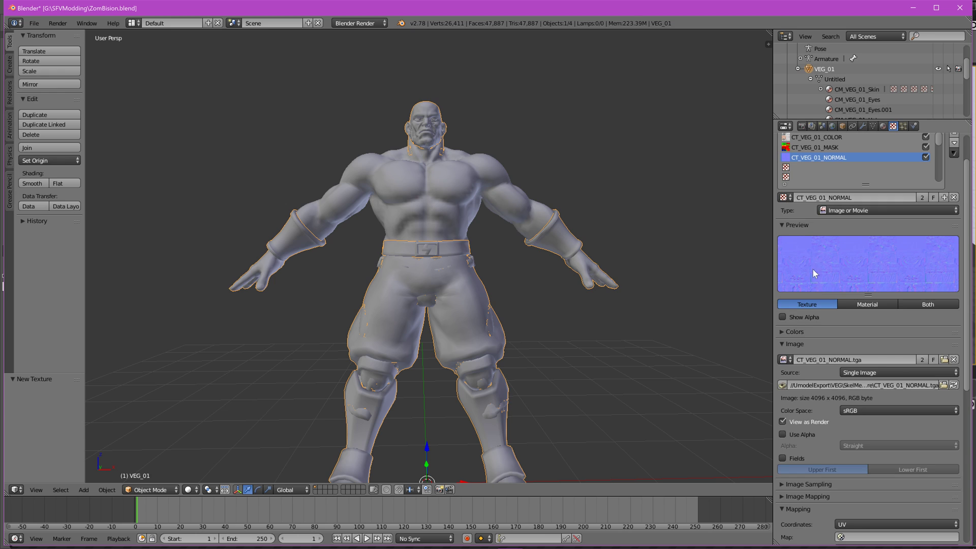
Assign the existing CT_VEG_01_SRMA texture to the fourth texture slot of CM_VEG_01_Cloth
{"action": "left_click", "coordinate": [792, 168]}
{"action": "left_click", "coordinate": [784, 197]}
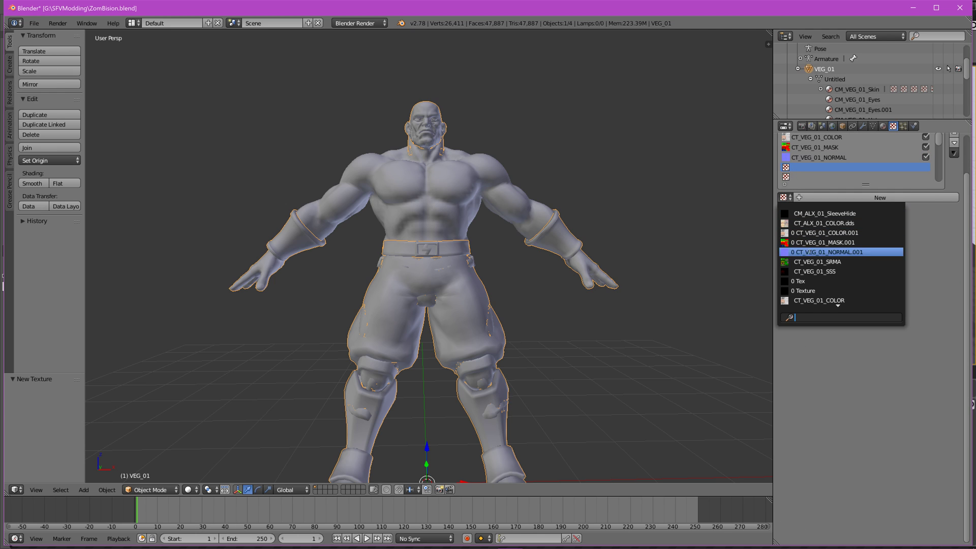
{"action": "left_click", "coordinate": [809, 261]}
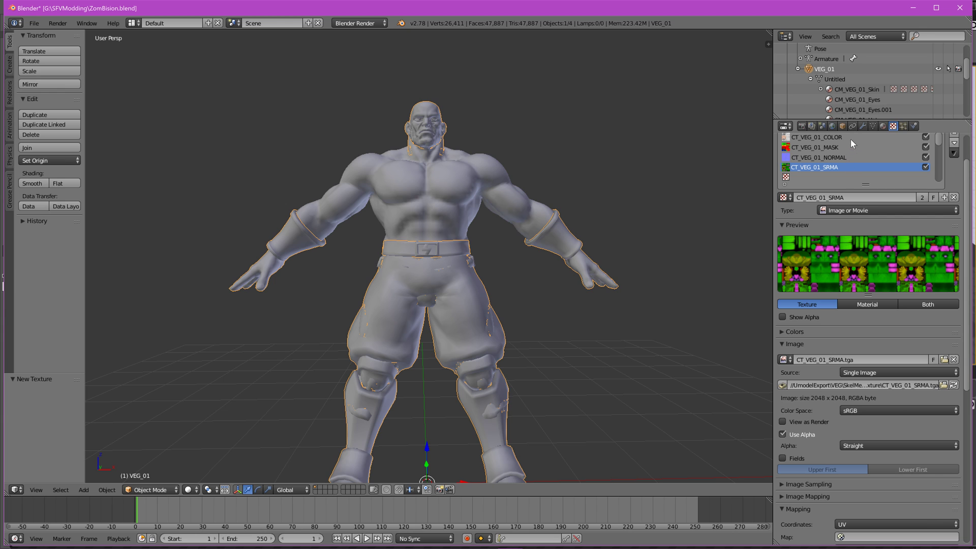
Return to the material settings, and hide the VEG_01 mesh in the viewport with its outliner entry collapsed
{"action": "left_click", "coordinate": [883, 126]}
{"action": "scroll", "coordinate": [824, 163], "scroll_direction": "down", "scroll_amount": 3}
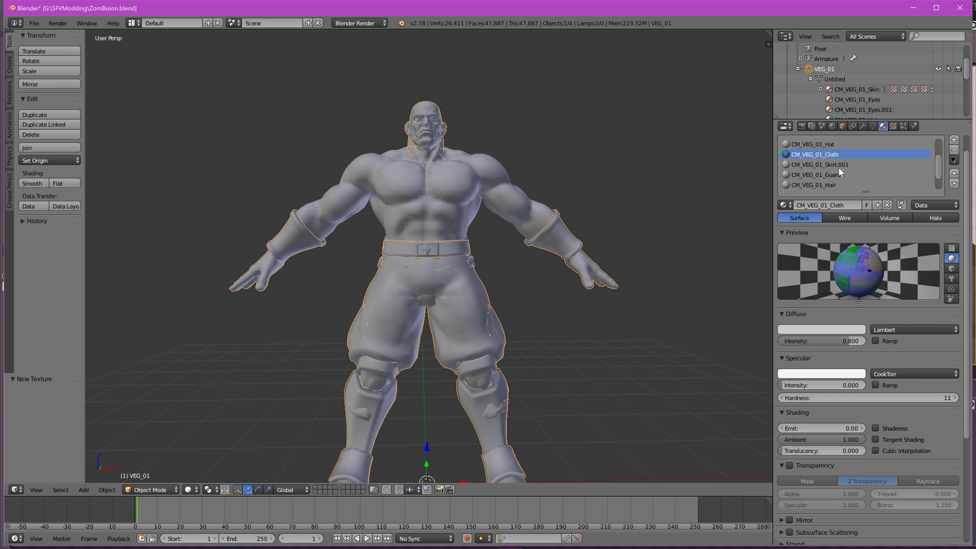
{"action": "scroll", "coordinate": [541, 260], "scroll_direction": "up", "scroll_amount": 5}
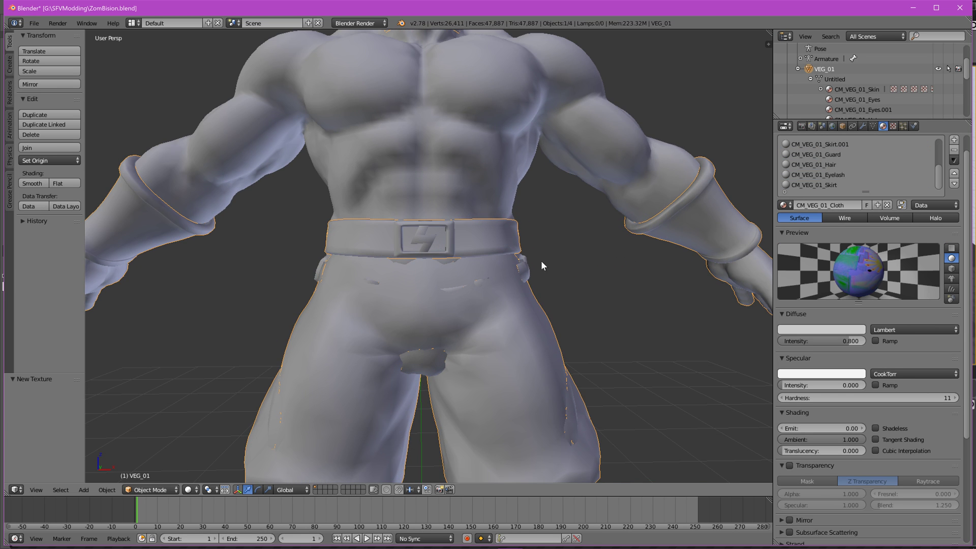
{"action": "scroll", "coordinate": [543, 250], "scroll_direction": "down", "scroll_amount": 3}
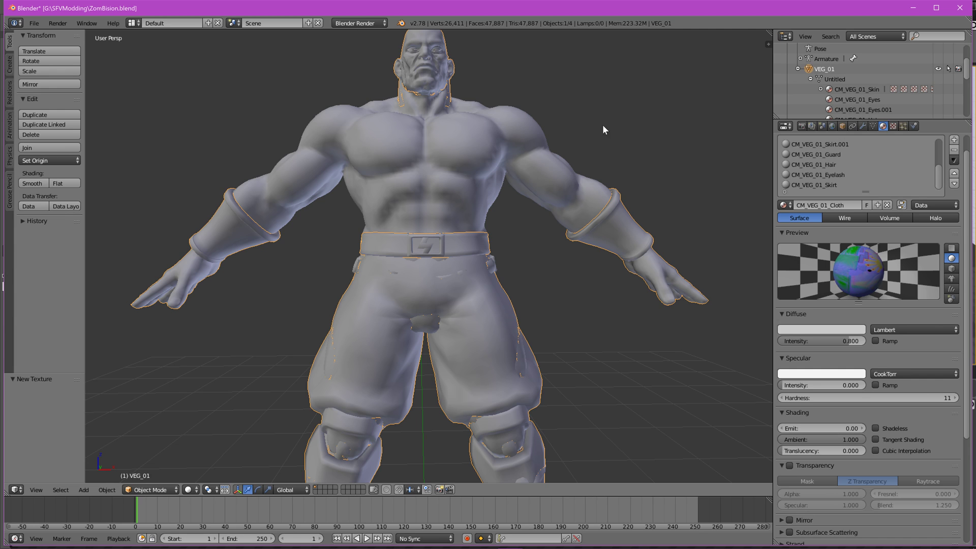
{"action": "left_click", "coordinate": [939, 68]}
{"action": "left_click", "coordinate": [799, 70]}
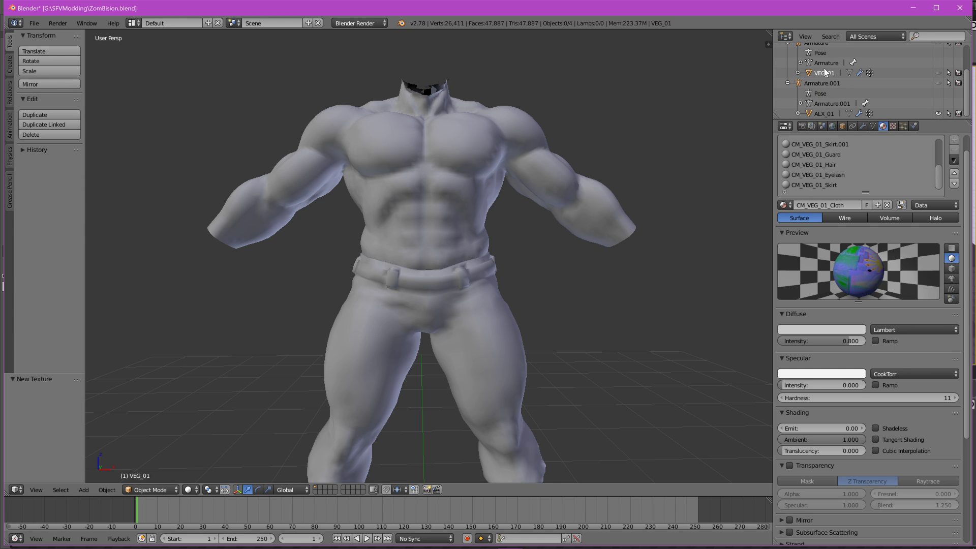
Select the ALX_01 mesh under Armature.001 and switch it to Edit Mode
{"action": "scroll", "coordinate": [825, 92], "scroll_direction": "up", "scroll_amount": 2}
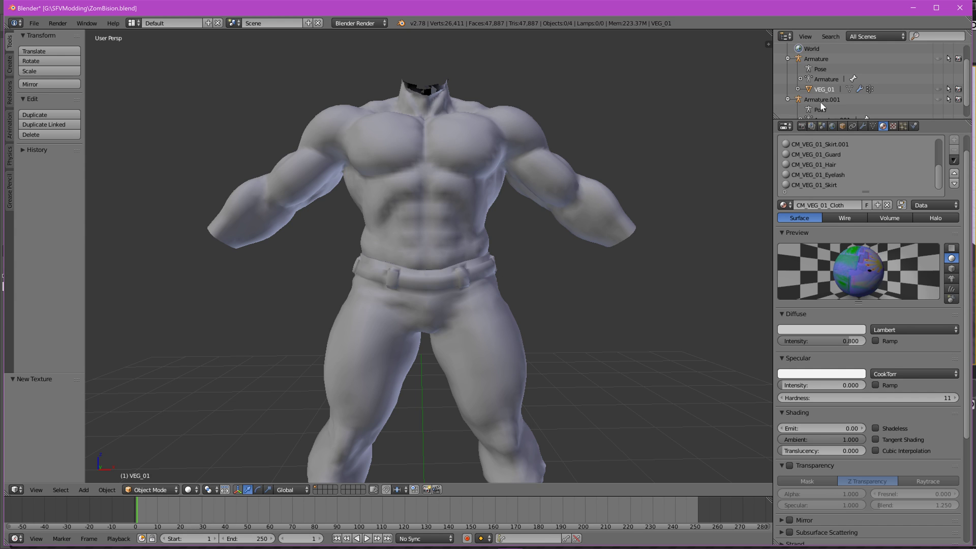
{"action": "scroll", "coordinate": [819, 101], "scroll_direction": "down", "scroll_amount": 2}
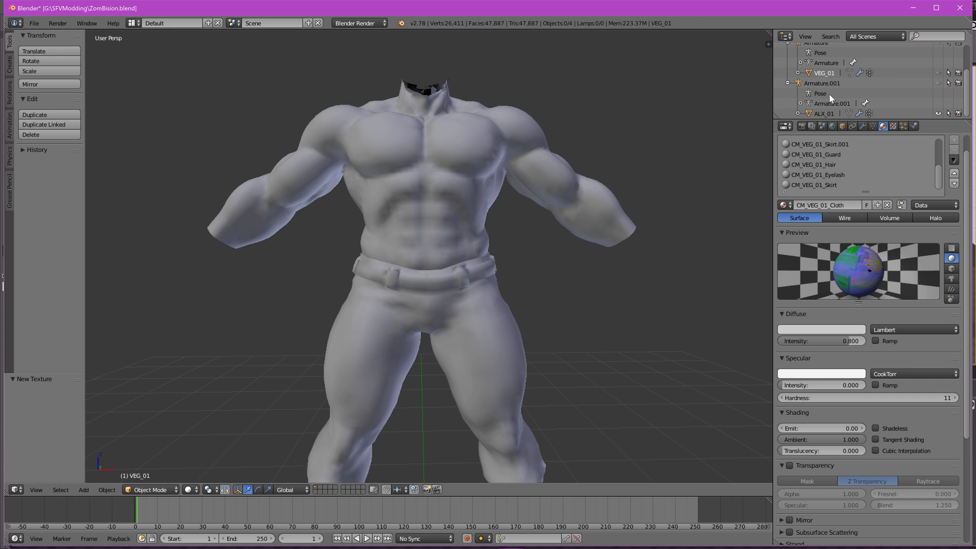
{"action": "left_click", "coordinate": [810, 114]}
{"action": "scroll", "coordinate": [809, 102], "scroll_direction": "up", "scroll_amount": 5}
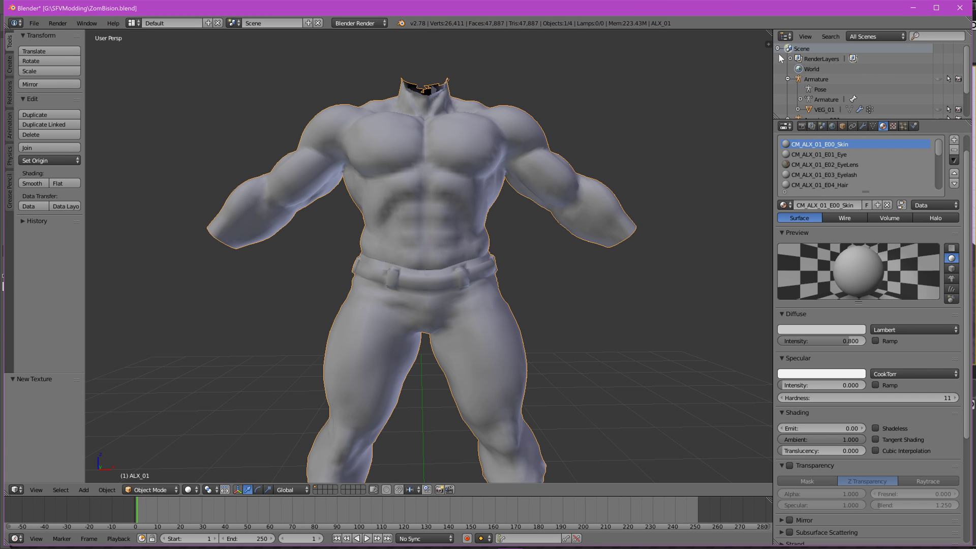
{"action": "scroll", "coordinate": [874, 57], "scroll_direction": "down", "scroll_amount": 3}
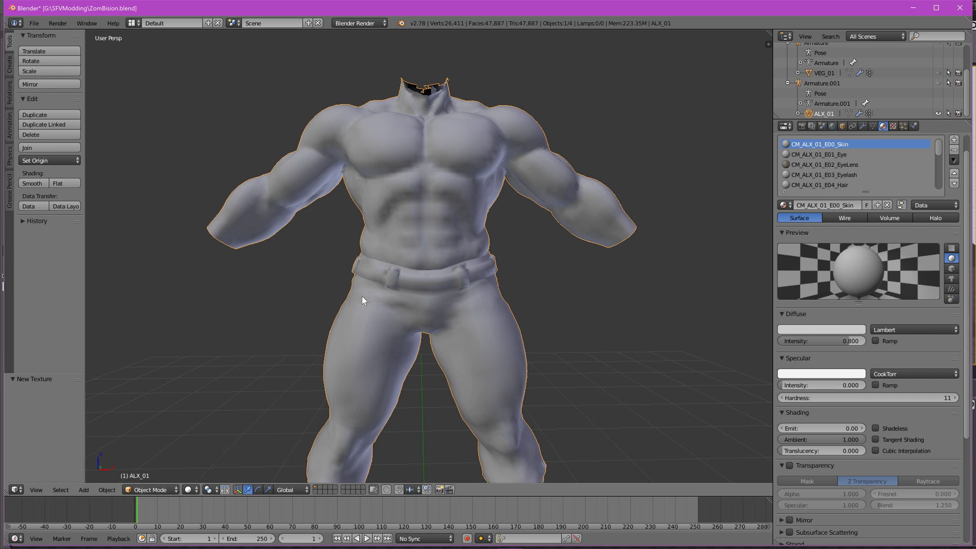
{"action": "left_click", "coordinate": [142, 489]}
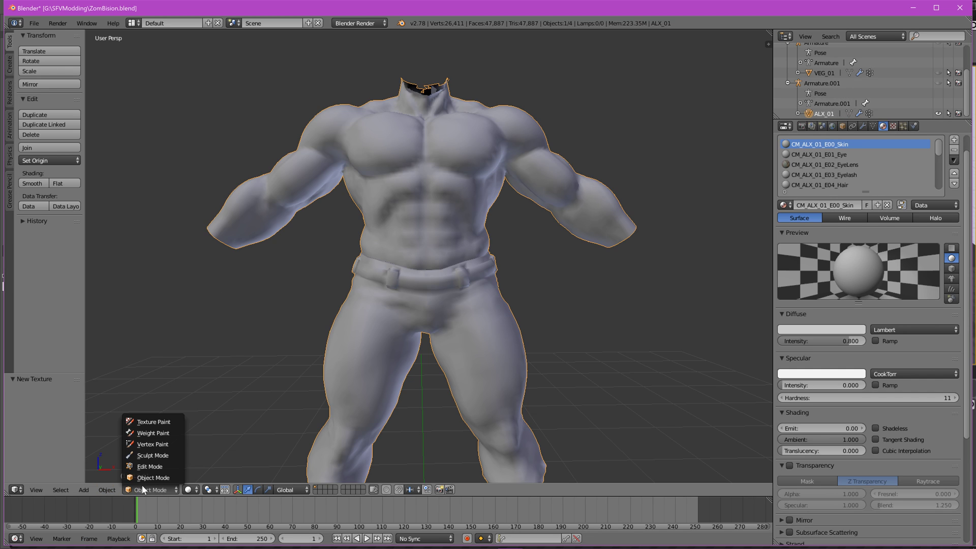
{"action": "left_click", "coordinate": [159, 466]}
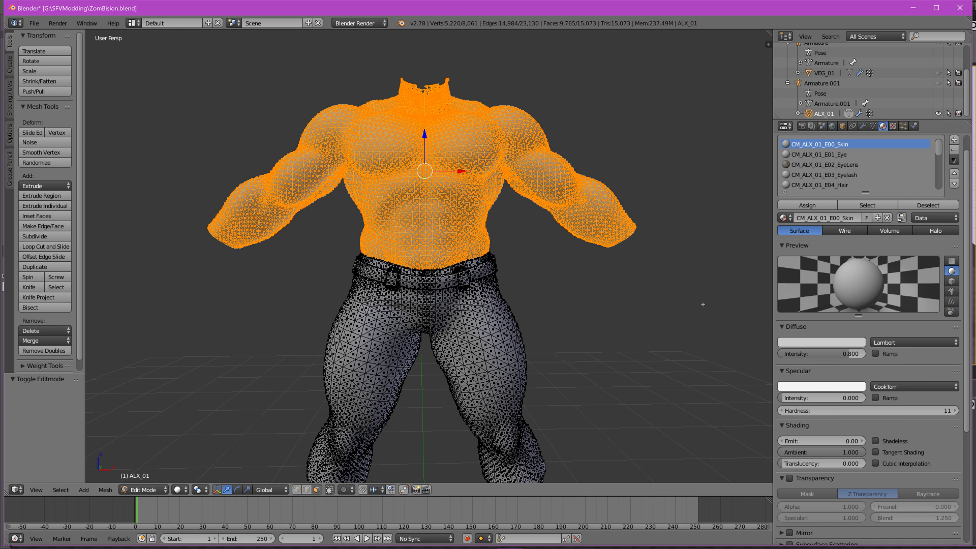
Reveal any hidden geometry of the ALX_01 mesh
{"action": "scroll", "coordinate": [541, 250], "scroll_direction": "down", "scroll_amount": 3}
{"action": "scroll", "coordinate": [505, 246], "scroll_direction": "up", "scroll_amount": 1}
{"action": "scroll", "coordinate": [396, 264], "scroll_direction": "down", "scroll_amount": 1}
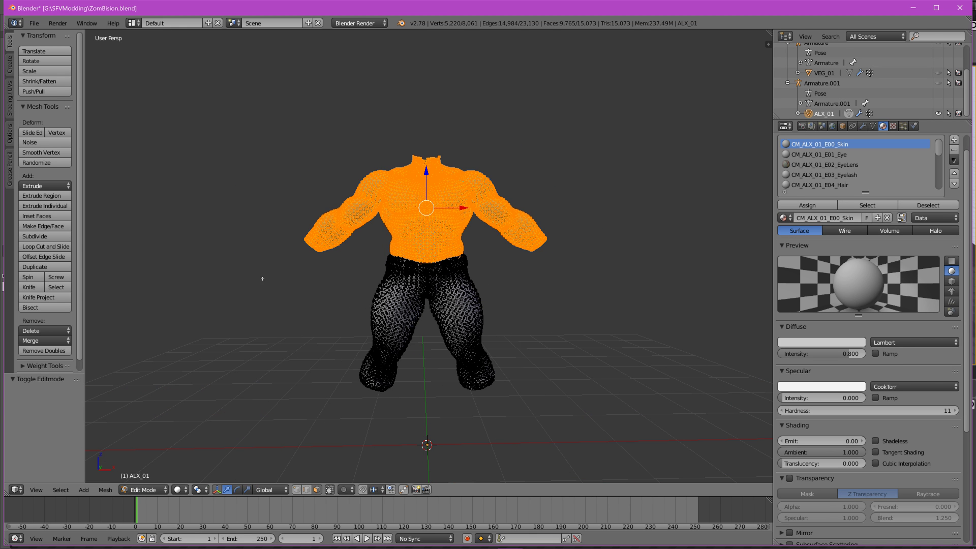
{"action": "scroll", "coordinate": [520, 453], "scroll_direction": "up", "scroll_amount": 2}
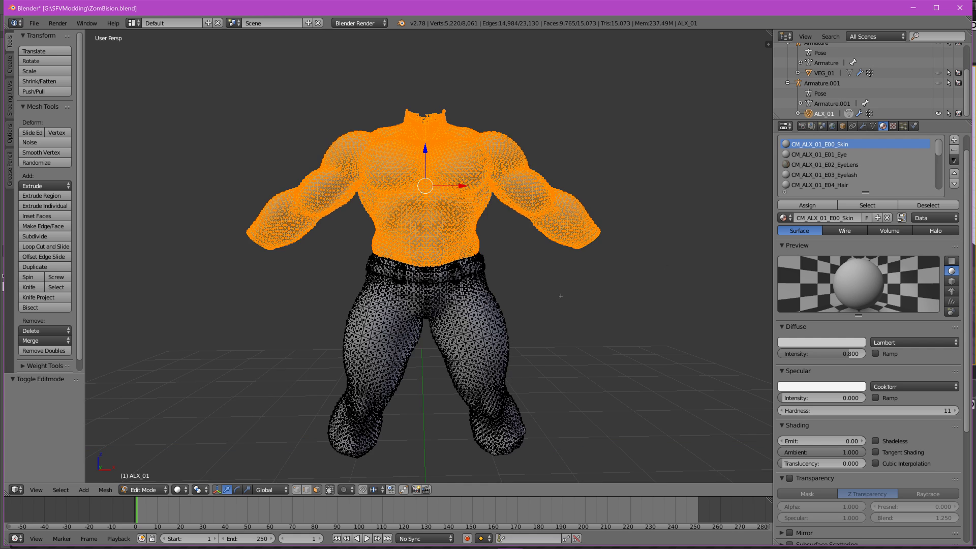
{"action": "left_click", "coordinate": [105, 490]}
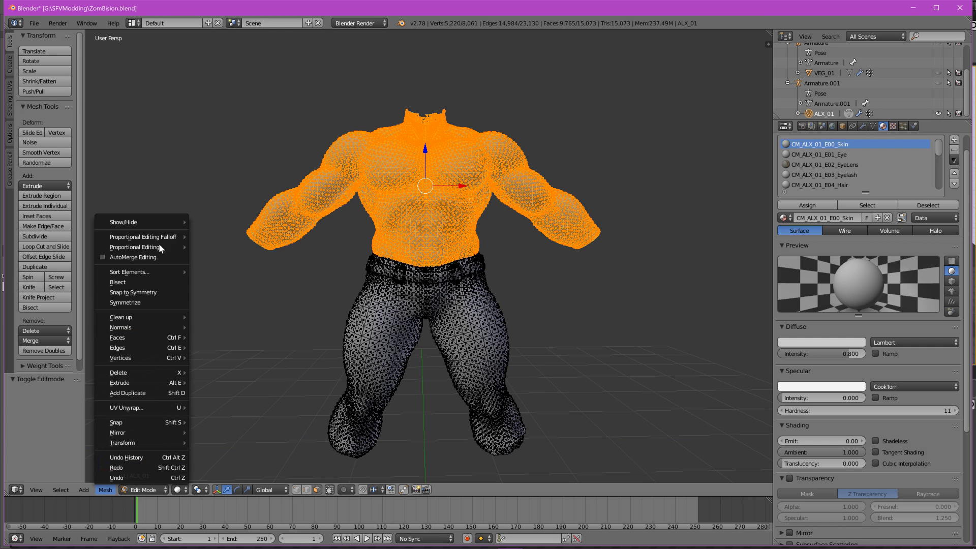
{"action": "mouse_move", "coordinate": [132, 222]}
{"action": "left_click", "coordinate": [197, 222]}
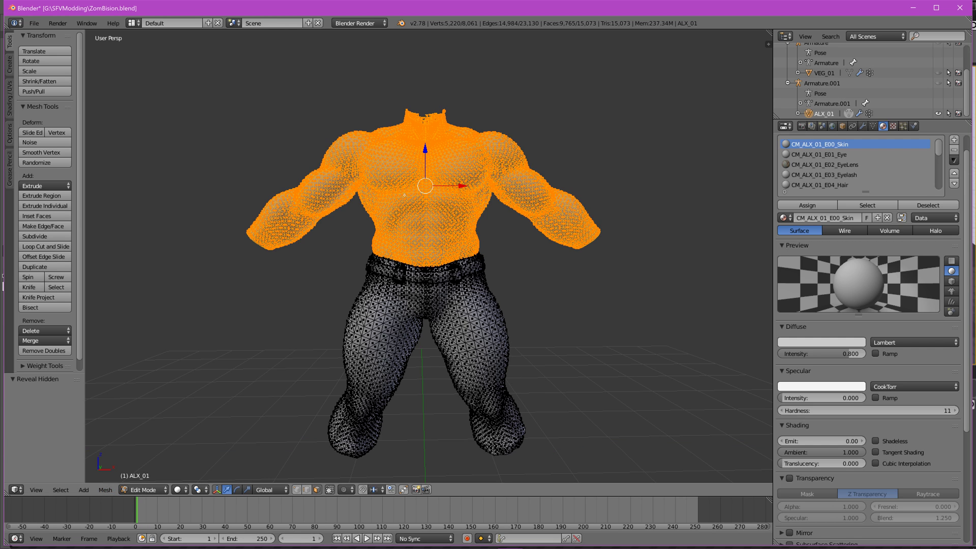
{"action": "scroll", "coordinate": [533, 405], "scroll_direction": "down", "scroll_amount": 8}
{"action": "scroll", "coordinate": [492, 262], "scroll_direction": "up", "scroll_amount": 7}
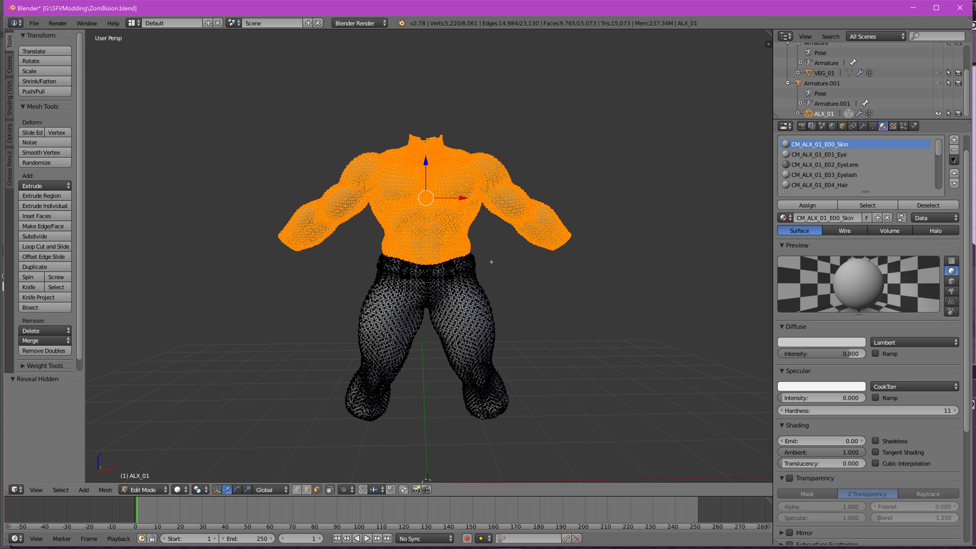
{"action": "scroll", "coordinate": [345, 208], "scroll_direction": "up", "scroll_amount": 1}
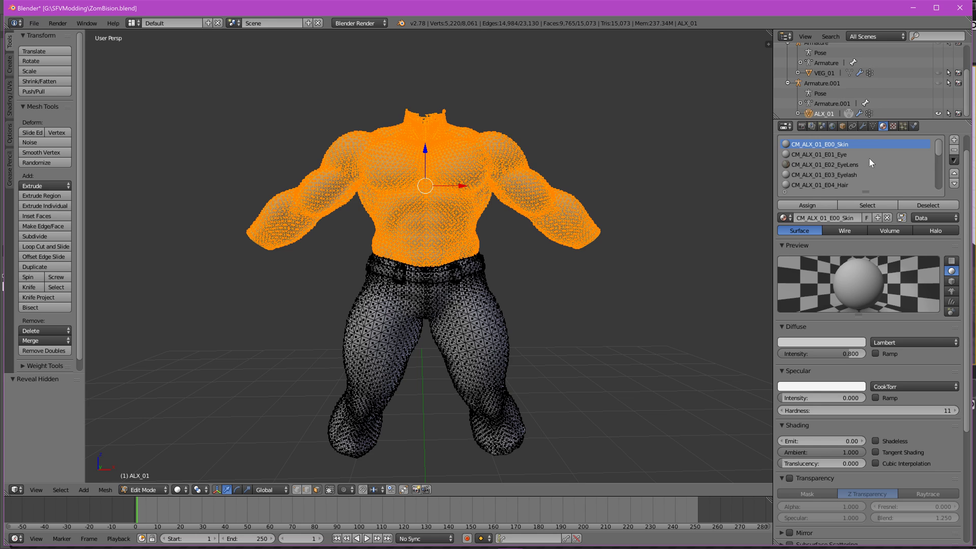
Deselect the skin faces, and check which faces use CM_ALX_01_E07_Pants by selecting and deselecting them through their material slot
{"action": "left_click", "coordinate": [919, 203]}
{"action": "scroll", "coordinate": [878, 171], "scroll_direction": "down", "scroll_amount": 4}
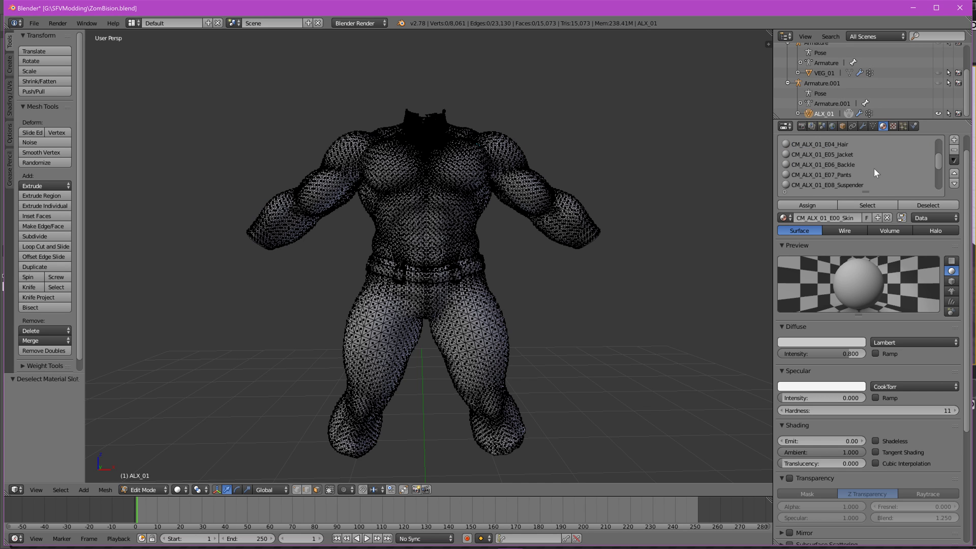
{"action": "left_click", "coordinate": [849, 175]}
{"action": "left_click", "coordinate": [840, 205]}
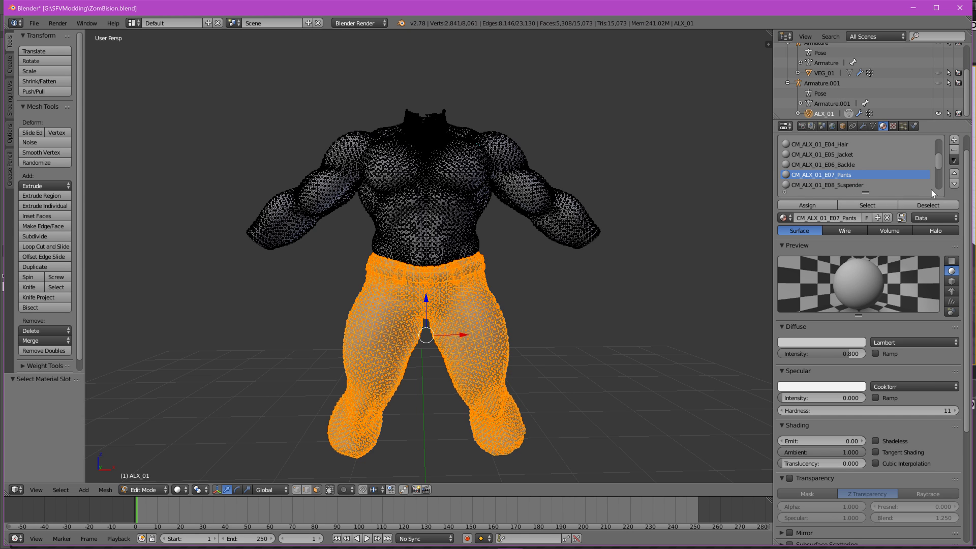
{"action": "left_click", "coordinate": [939, 205]}
Select all geometry of the ALX_01 mesh and separate it by material
{"action": "key", "text": "a"}
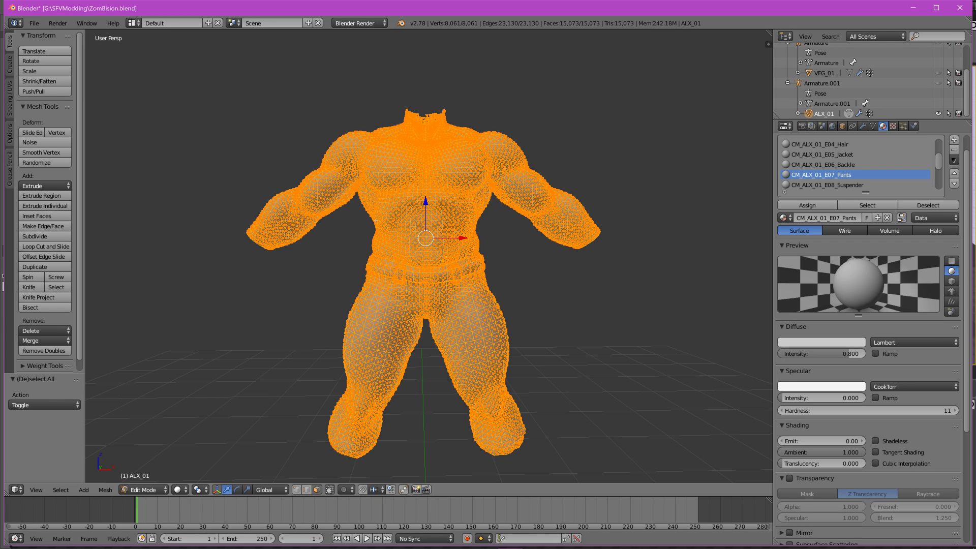
{"action": "key", "text": "p"}
{"action": "key", "text": "p"}
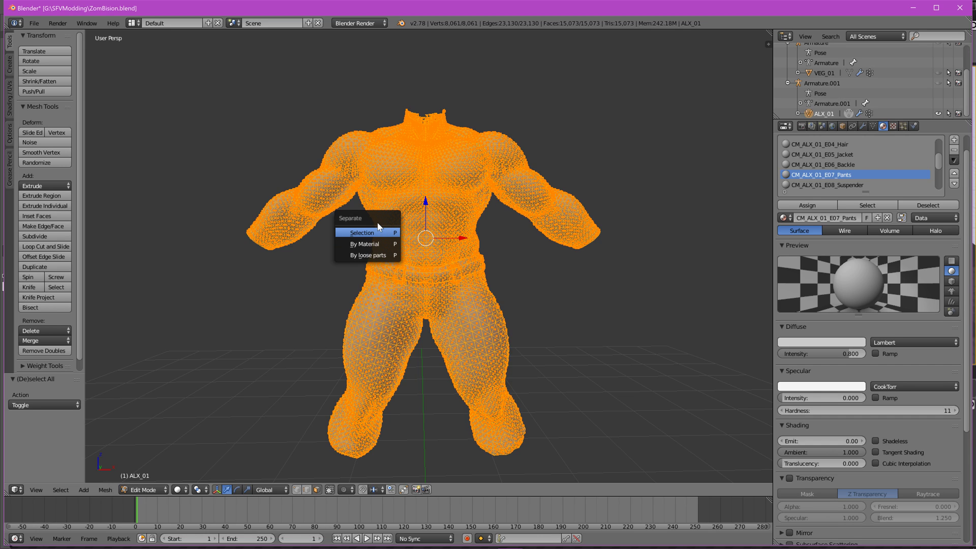
{"action": "left_click", "coordinate": [359, 246]}
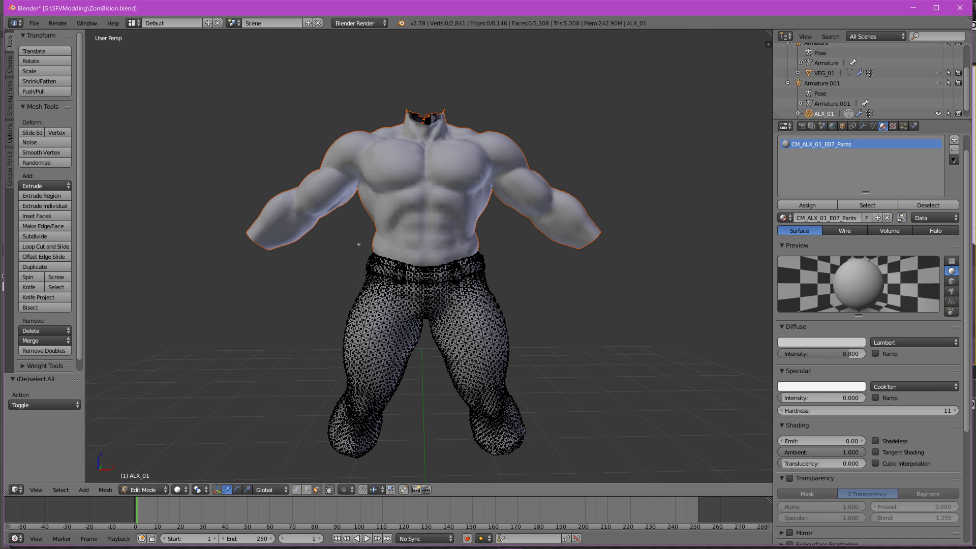
Leave Edit Mode and select the separated ALX_01.001 and ALX_01 objects in turn to check their materials
{"action": "scroll", "coordinate": [844, 96], "scroll_direction": "down", "scroll_amount": 1}
{"action": "left_click", "coordinate": [820, 104]}
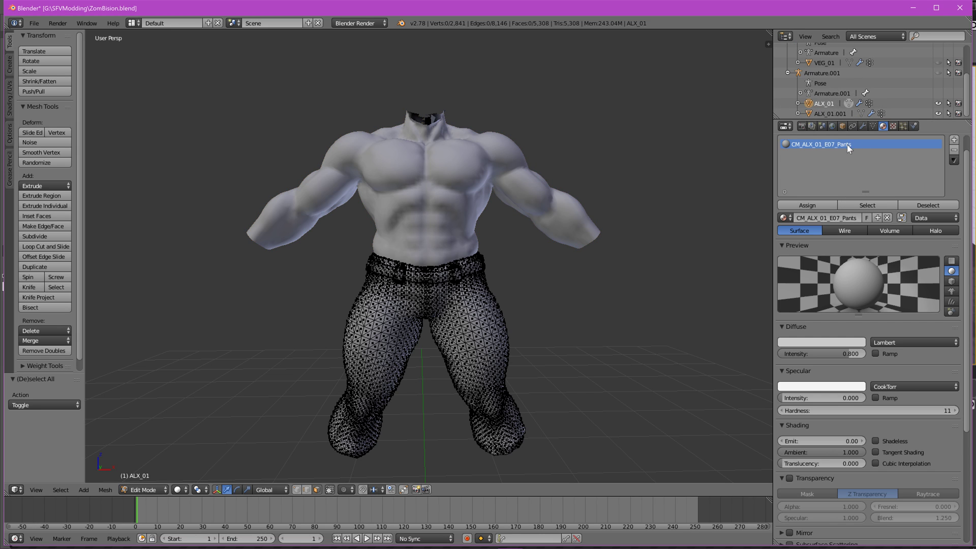
{"action": "left_click", "coordinate": [816, 113]}
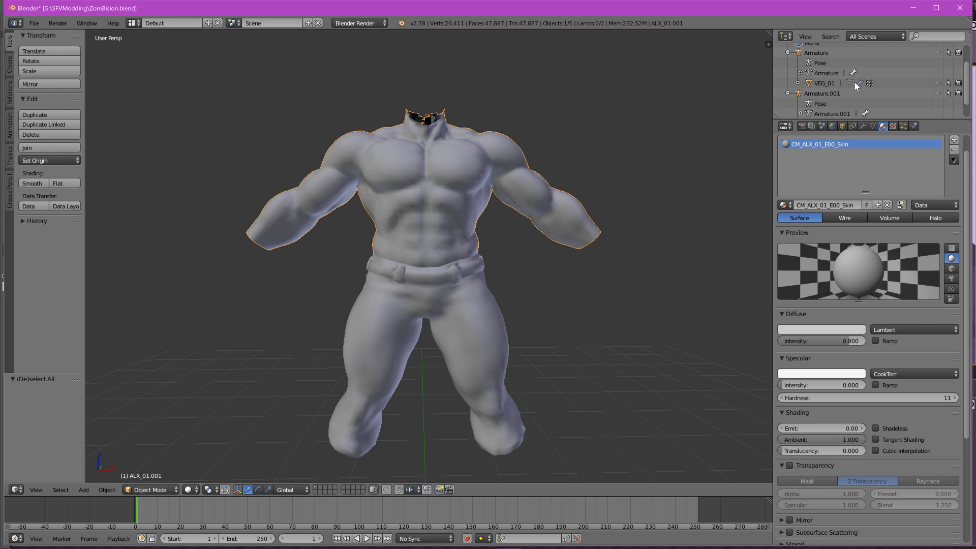
{"action": "left_click", "coordinate": [812, 104]}
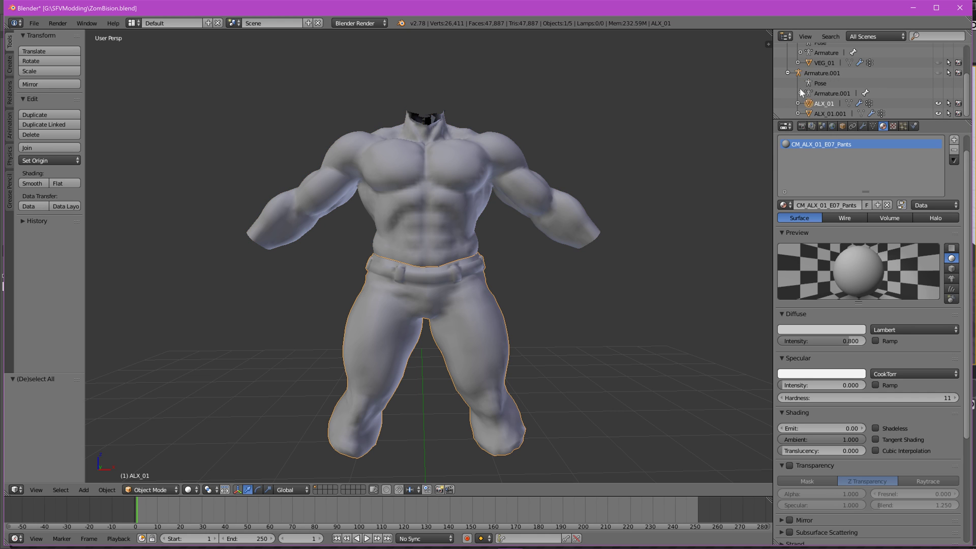
Collapse the Armature hierarchy and enlarge the outliner so both armatures and the ALX meshes fit
{"action": "scroll", "coordinate": [816, 89], "scroll_direction": "up", "scroll_amount": 3}
{"action": "scroll", "coordinate": [830, 75], "scroll_direction": "down", "scroll_amount": 2}
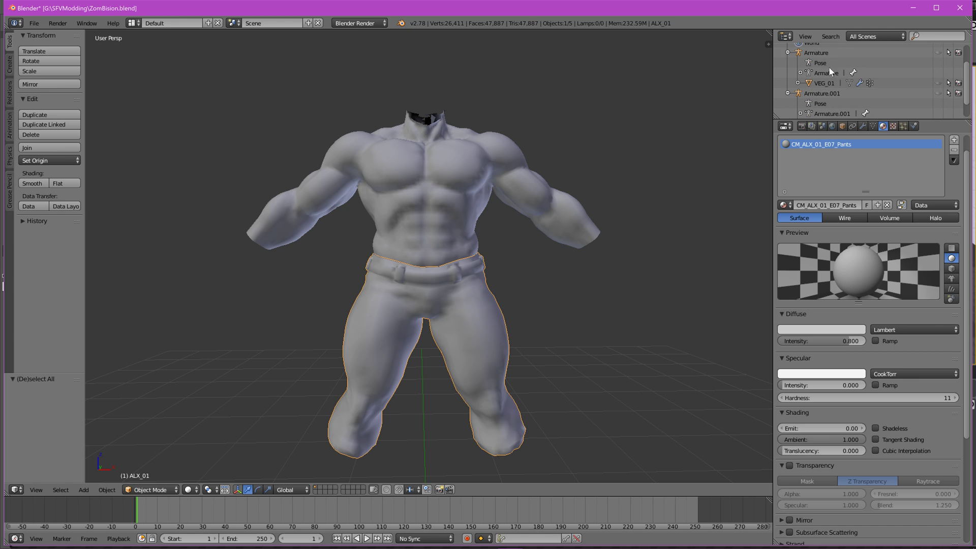
{"action": "scroll", "coordinate": [801, 94], "scroll_direction": "down", "scroll_amount": 2}
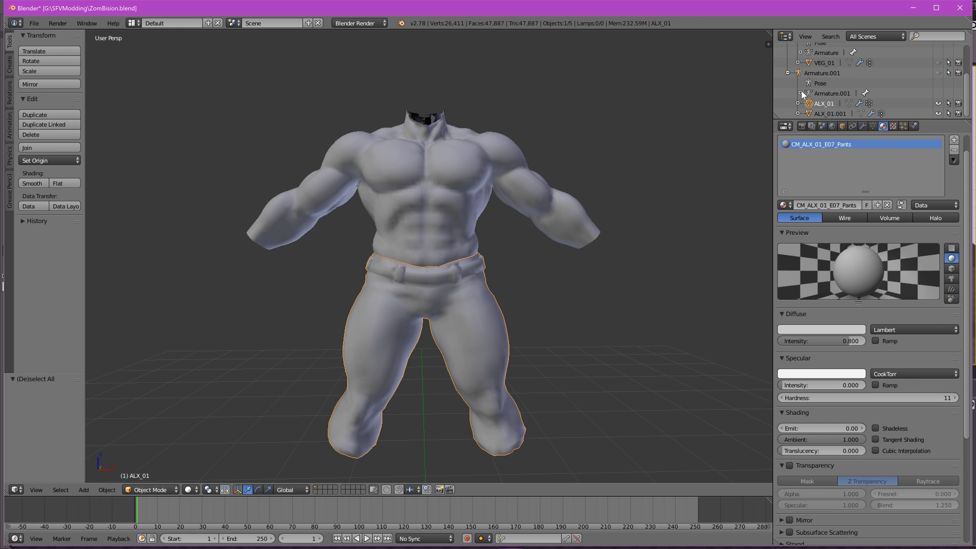
{"action": "scroll", "coordinate": [809, 105], "scroll_direction": "up", "scroll_amount": 2}
{"action": "left_click", "coordinate": [788, 73]}
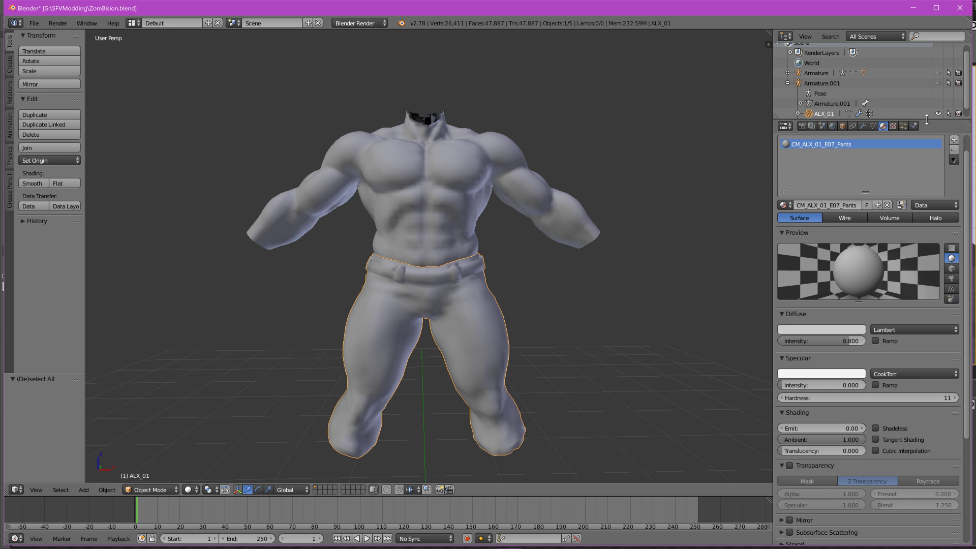
{"action": "left_click_drag", "start_coordinate": [927, 119], "coordinate": [926, 215]}
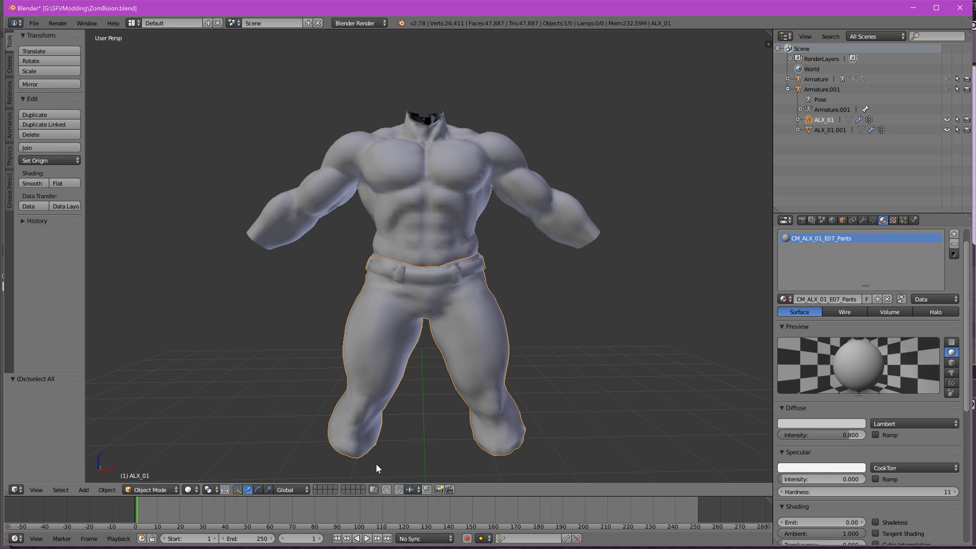
Parent the pants mesh ALX_01 and the torso mesh ALX_01.001 to Armature, using the Object option for both
{"action": "left_click_drag", "start_coordinate": [797, 122], "coordinate": [800, 79]}
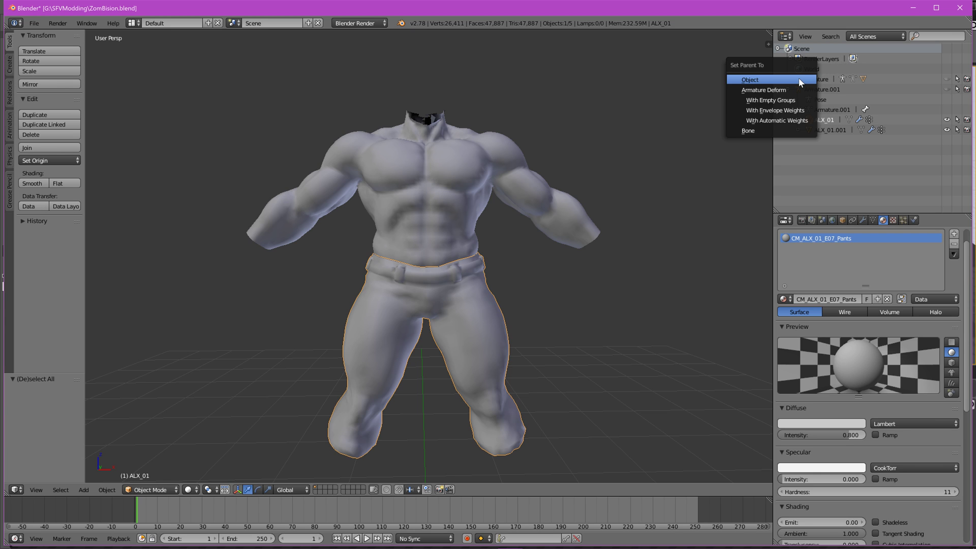
{"action": "left_click", "coordinate": [752, 80]}
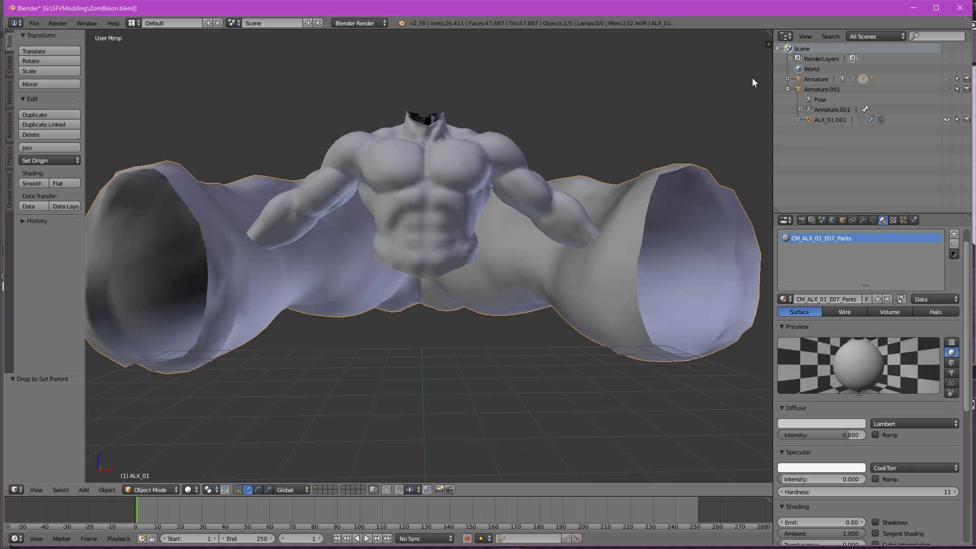
{"action": "left_click", "coordinate": [815, 120]}
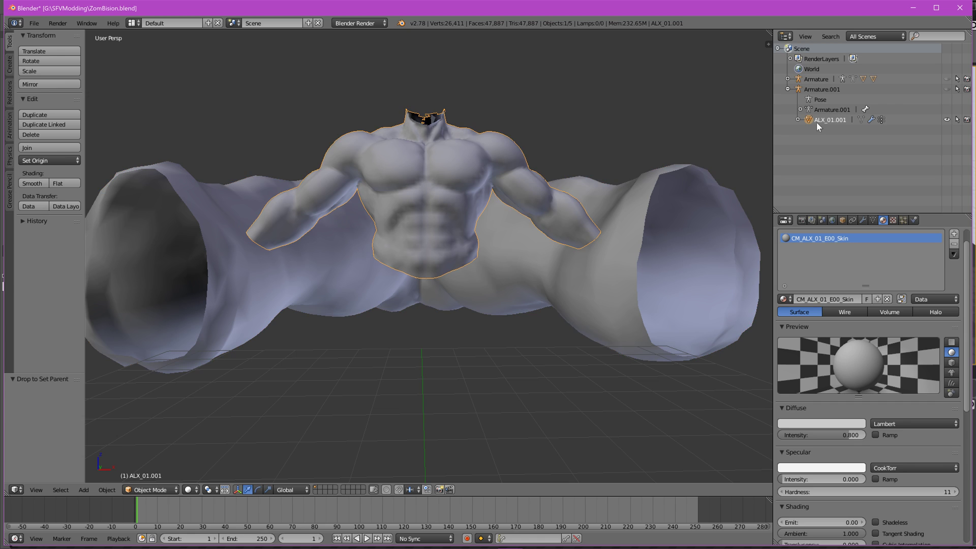
{"action": "left_click_drag", "start_coordinate": [809, 119], "coordinate": [801, 82]}
{"action": "left_click", "coordinate": [761, 82]}
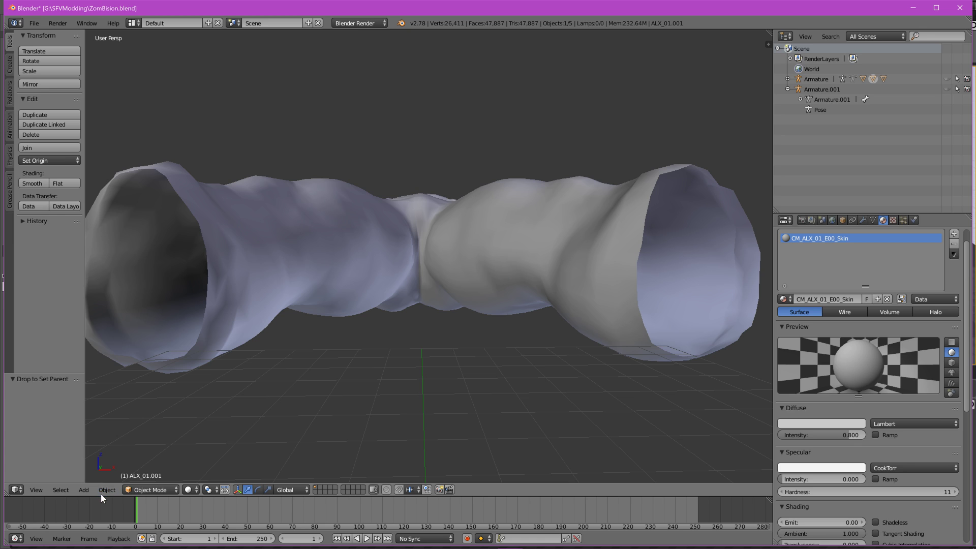
From the left view, rotate the pants mesh ALX_01 by 90 degrees so it stands upright
{"action": "left_click", "coordinate": [29, 488]}
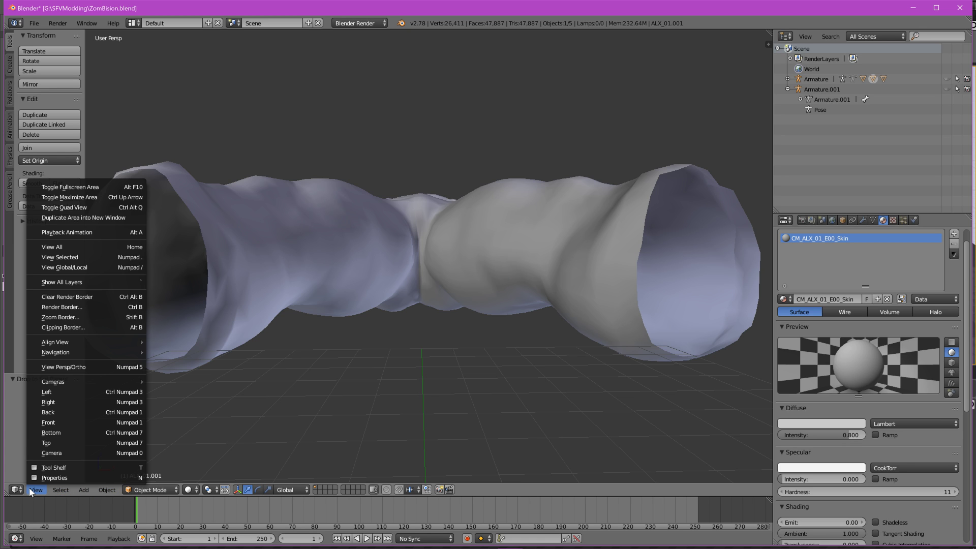
{"action": "left_click", "coordinate": [52, 392]}
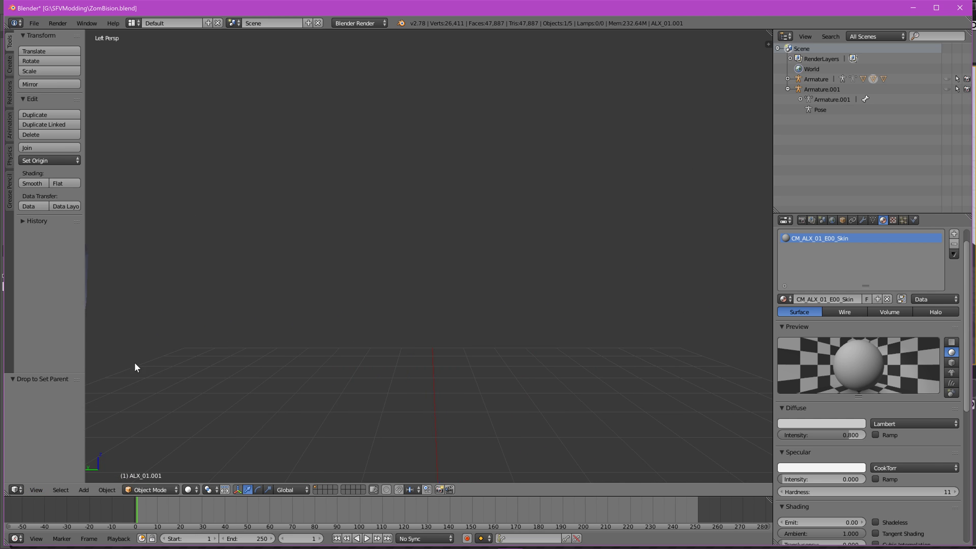
{"action": "scroll", "coordinate": [173, 355], "scroll_direction": "down", "scroll_amount": 5}
{"action": "scroll", "coordinate": [204, 356], "scroll_direction": "up", "scroll_amount": 4}
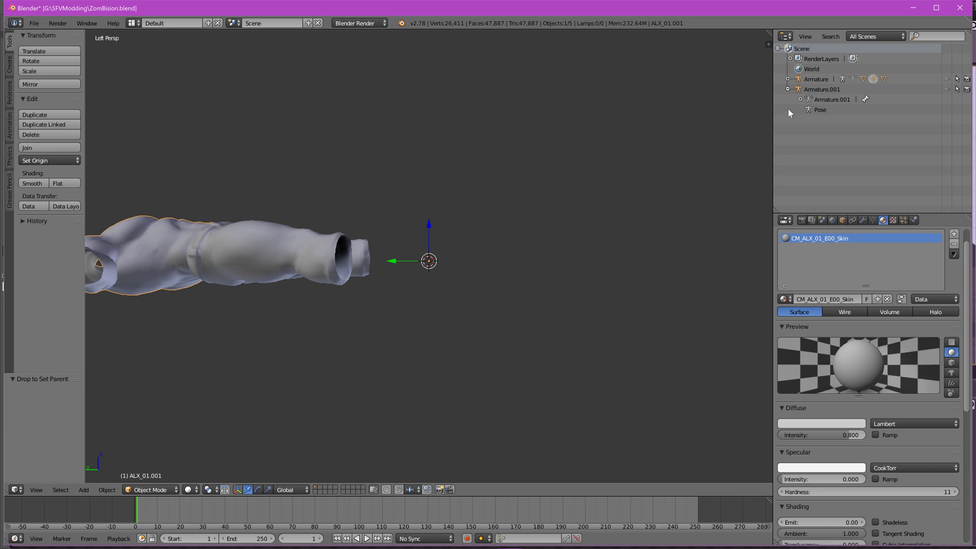
{"action": "left_click", "coordinate": [788, 89]}
{"action": "left_click", "coordinate": [788, 79]}
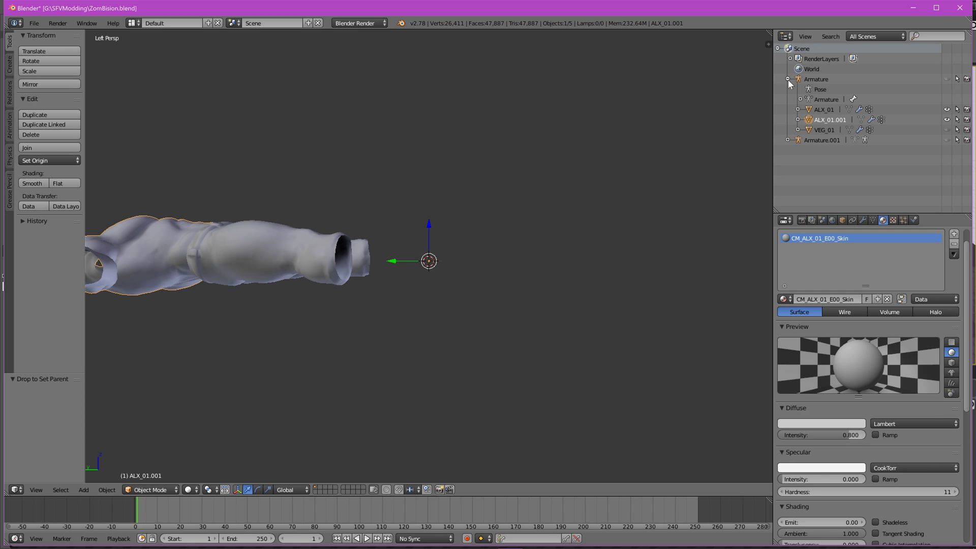
{"action": "left_click", "coordinate": [819, 110]}
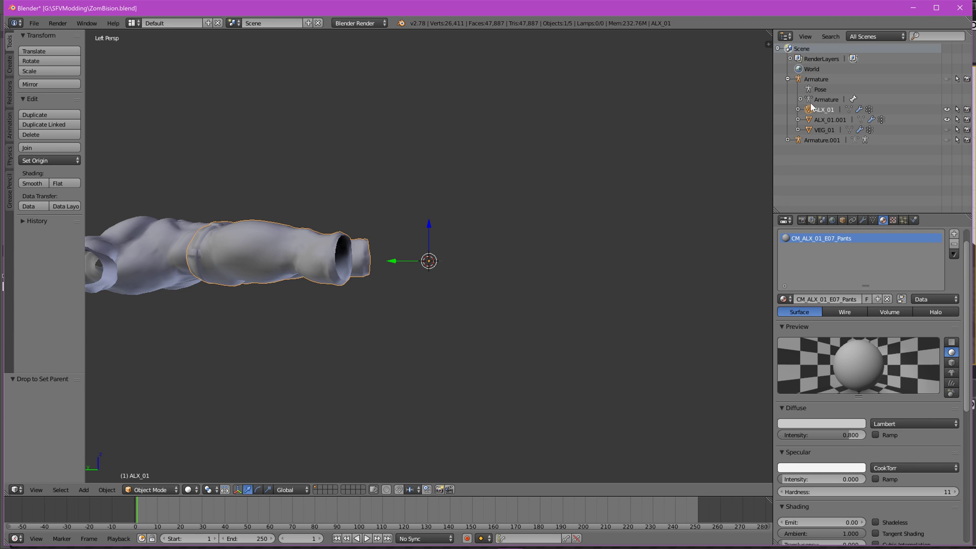
{"action": "key", "text": "r"}
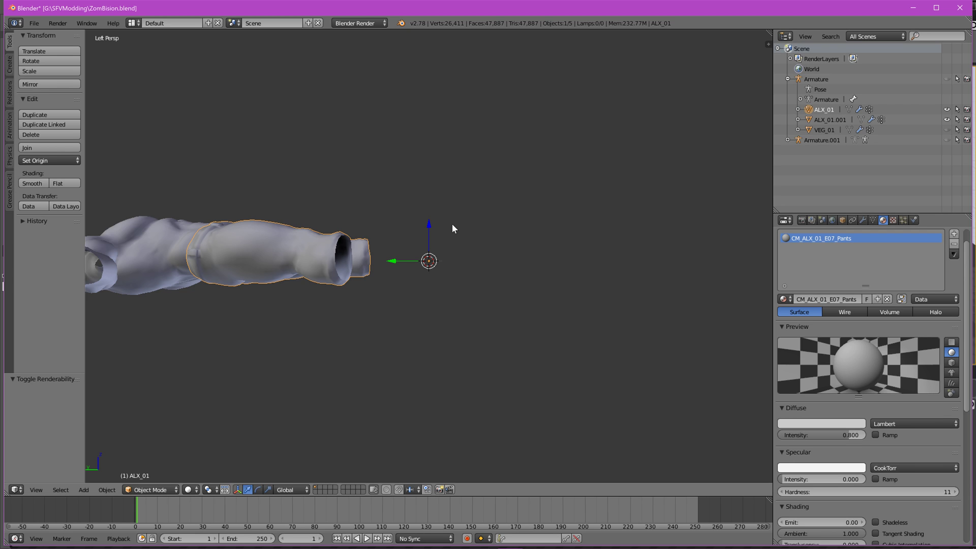
{"action": "type", "text": "r90"}
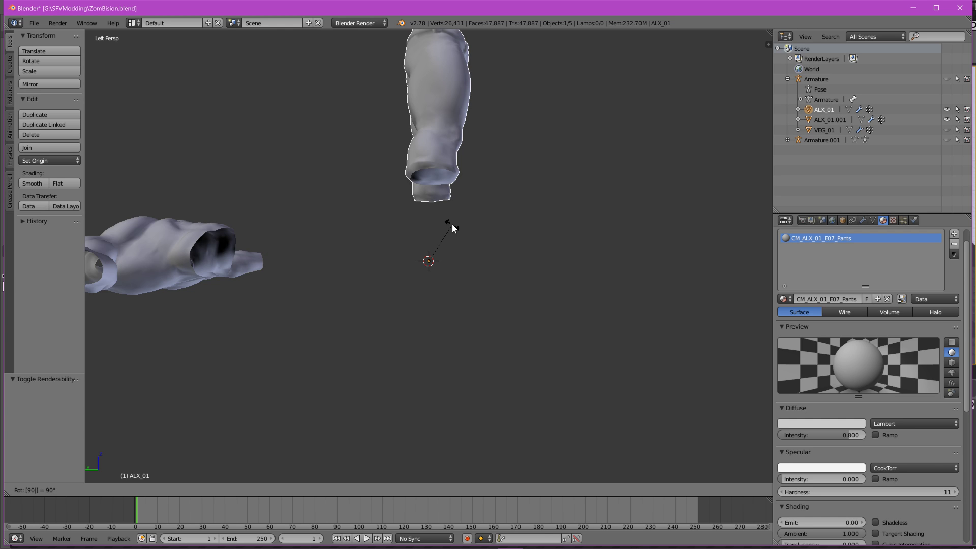
{"action": "key", "text": "Return"}
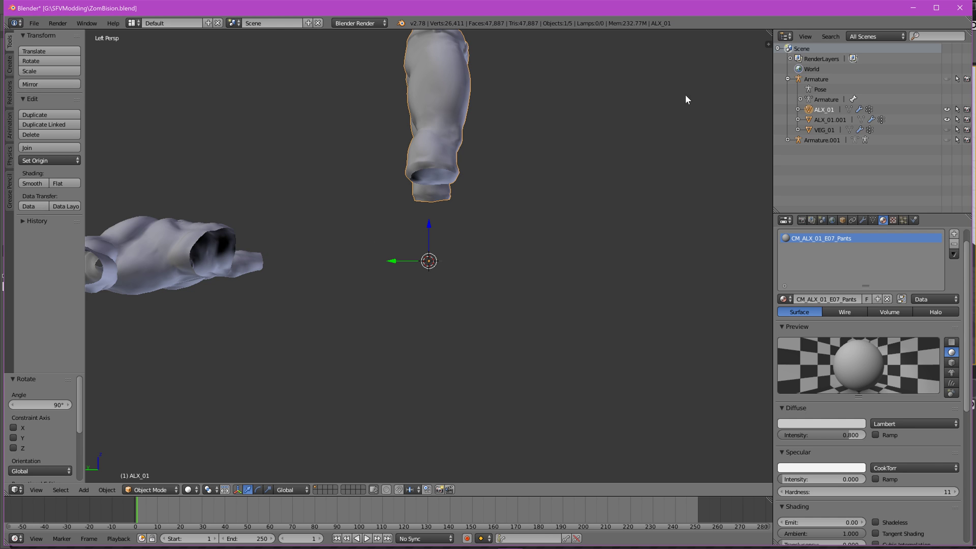
Rotate the torso mesh ALX_01.001 by 90 degrees to match the pants
{"action": "left_click", "coordinate": [817, 117]}
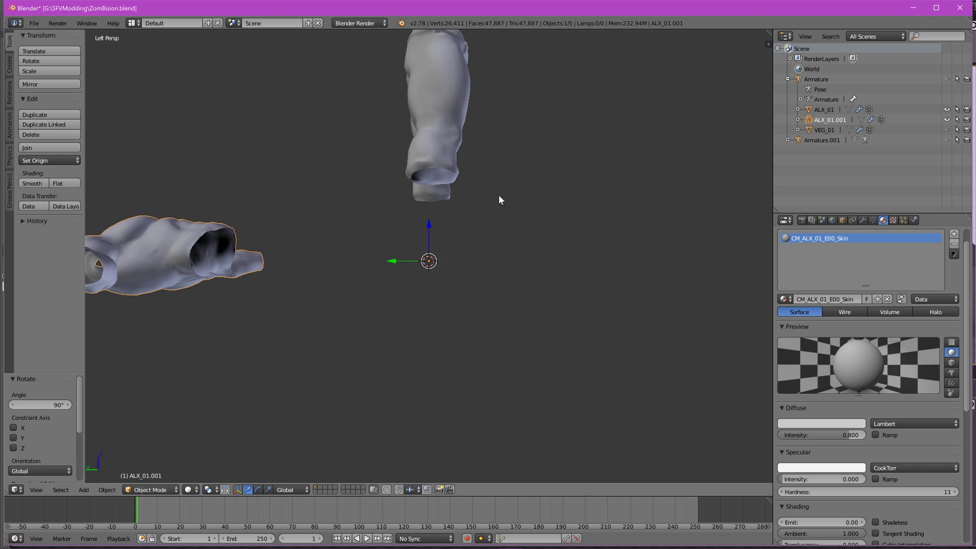
{"action": "type", "text": "r90"}
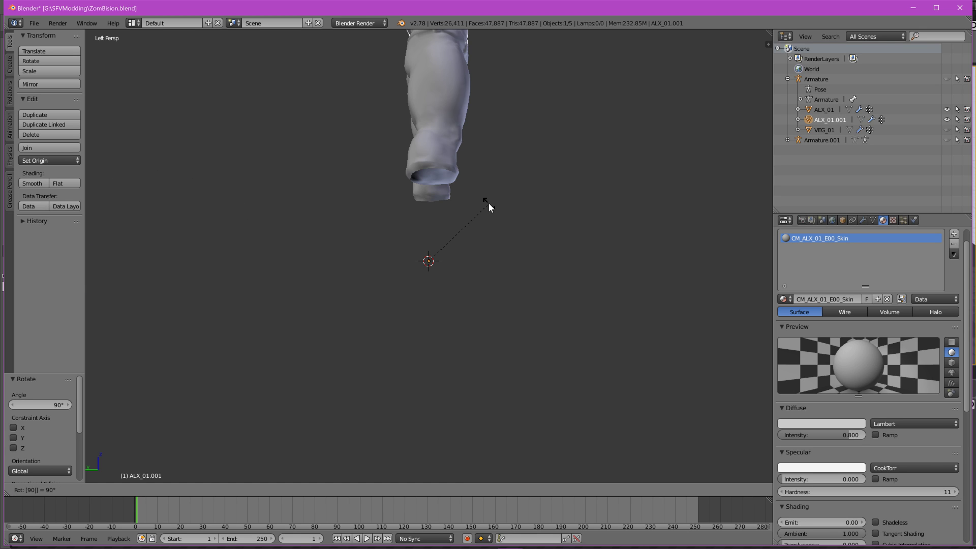
{"action": "key", "text": "Return"}
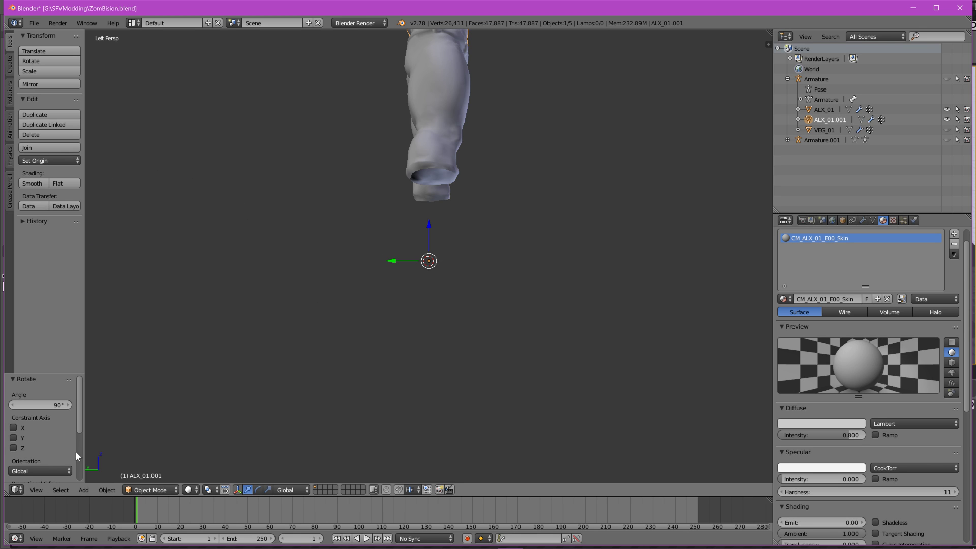
Examine the rotated torso and pants from the front to check their orientation and alignment
{"action": "left_click", "coordinate": [36, 490]}
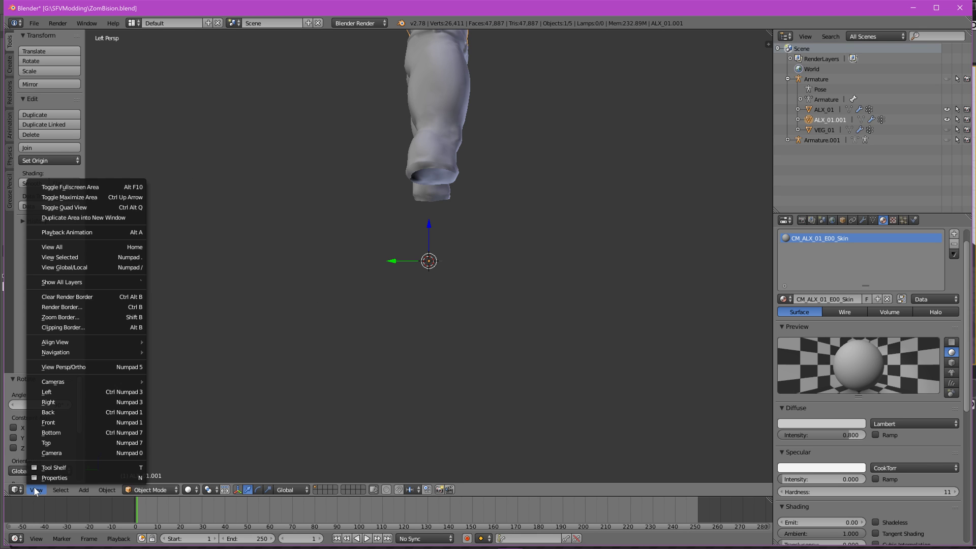
{"action": "left_click", "coordinate": [80, 422]}
{"action": "scroll", "coordinate": [378, 273], "scroll_direction": "down", "scroll_amount": 4}
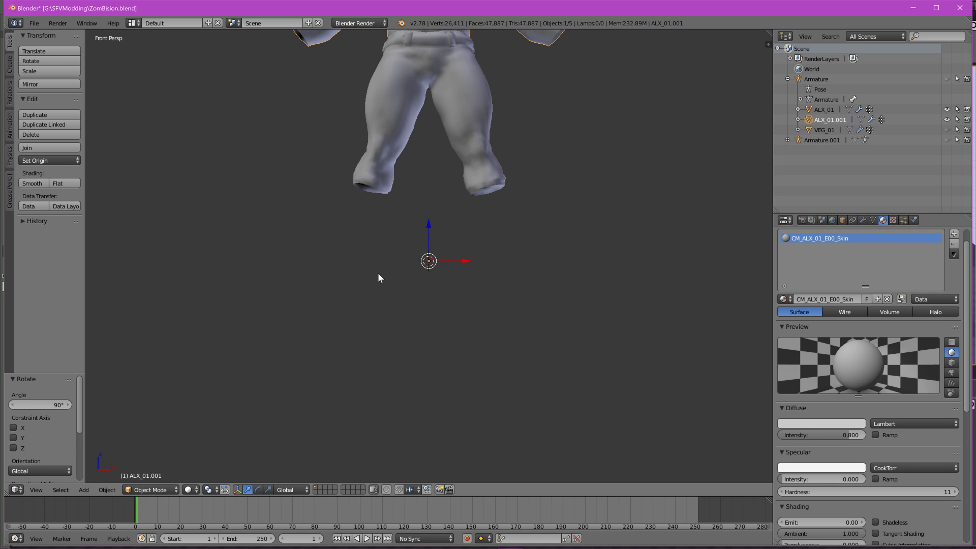
{"action": "middle_click_drag", "start_coordinate": [464, 136], "coordinate": [443, 142]}
{"action": "scroll", "coordinate": [456, 192], "scroll_direction": "up", "scroll_amount": 2}
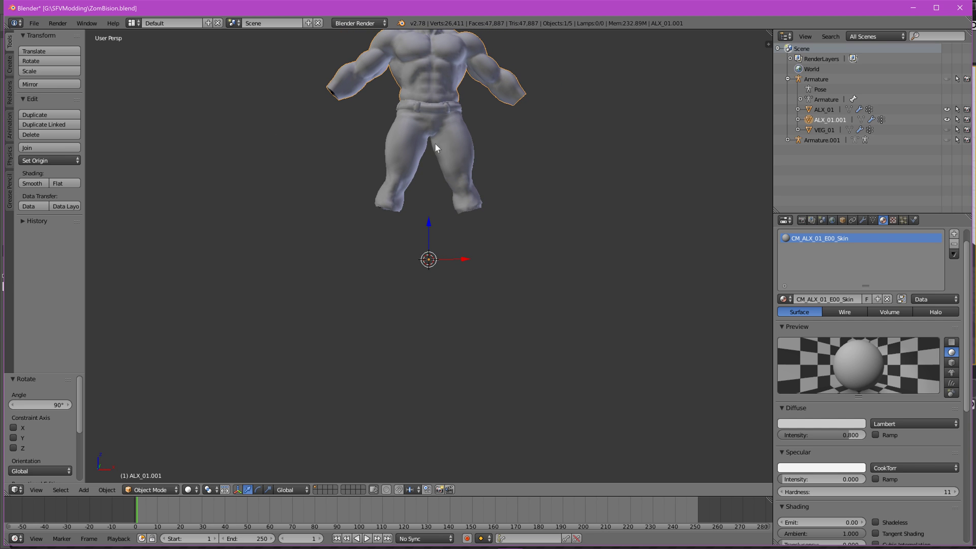
{"action": "left_click", "coordinate": [36, 490]}
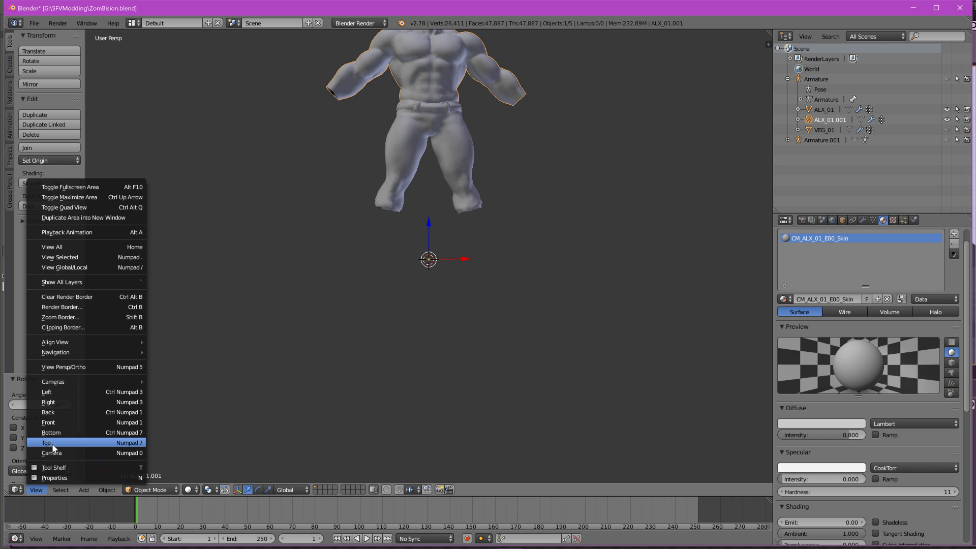
{"action": "left_click", "coordinate": [51, 423]}
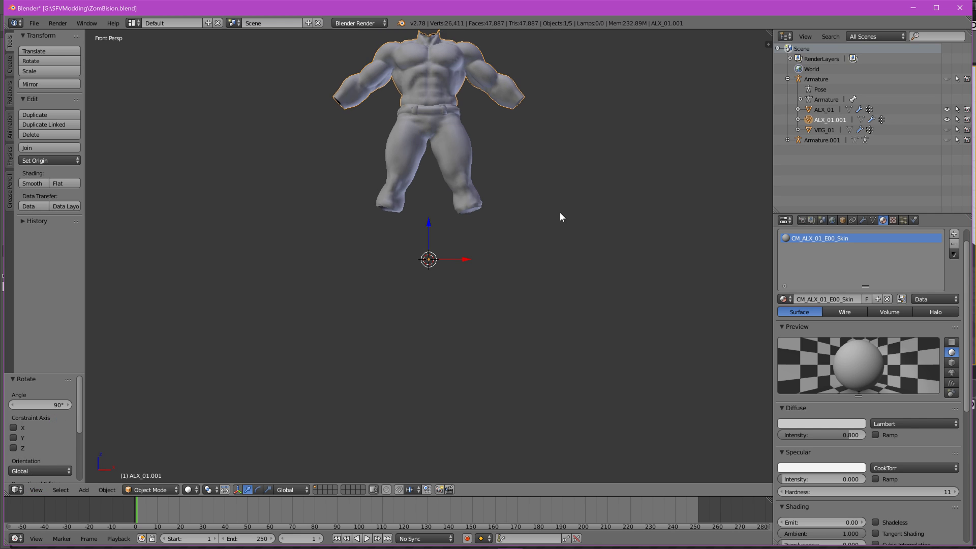
{"action": "middle_click_drag", "start_coordinate": [610, 182], "coordinate": [632, 297], "text": "shift"}
{"action": "scroll", "coordinate": [614, 297], "scroll_direction": "up", "scroll_amount": 1}
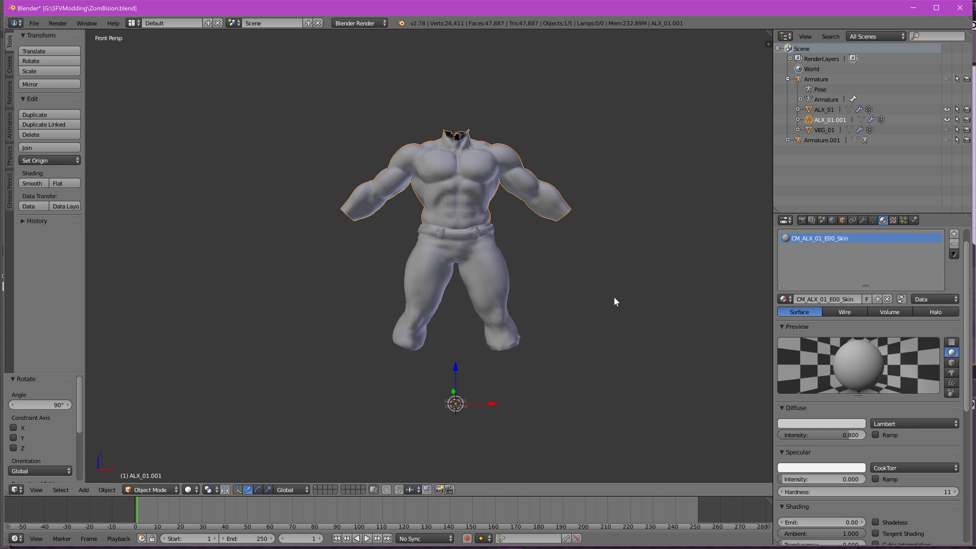
{"action": "mouse_move", "coordinate": [644, 408]}
{"action": "middle_mouse_down"}
{"action": "mouse_move", "coordinate": [638, 388]}
{"action": "mouse_move", "coordinate": [644, 397]}
{"action": "middle_mouse_up"}
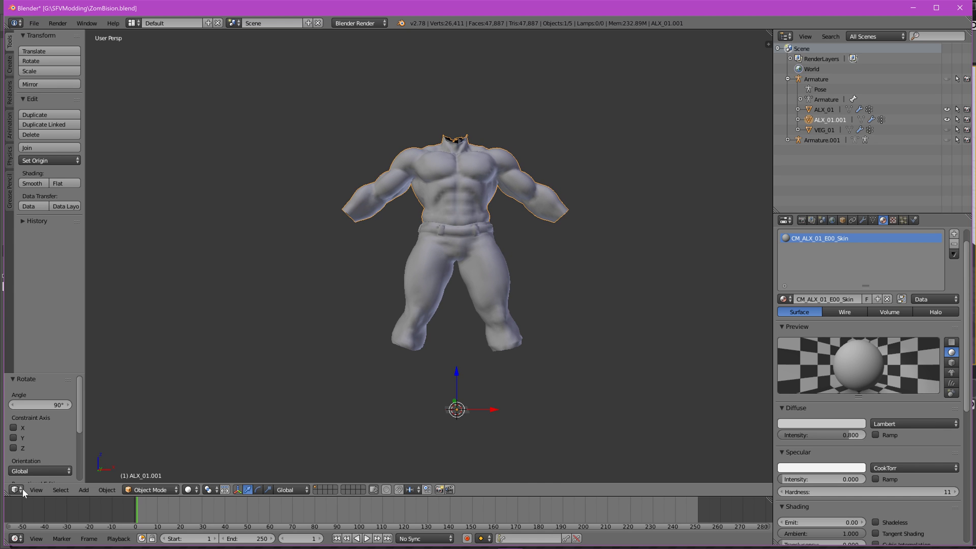
{"action": "left_click", "coordinate": [35, 490]}
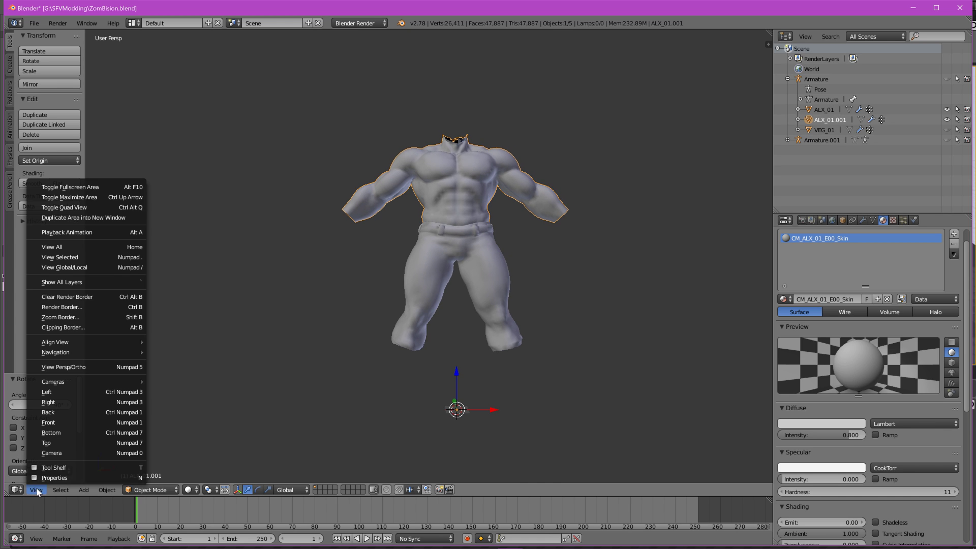
{"action": "left_click", "coordinate": [69, 424]}
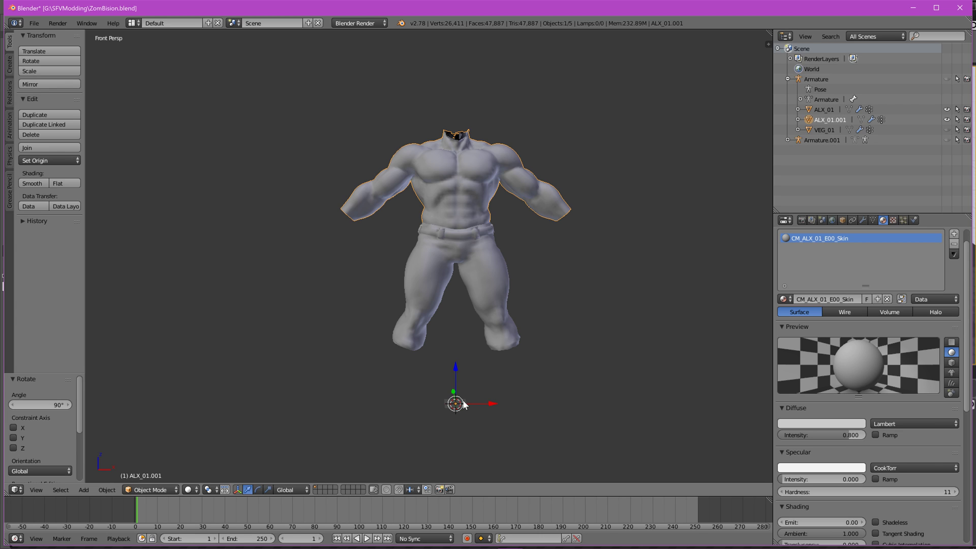
Scale the torso mesh ALX_01.001 by a factor of 0.015
{"action": "key", "text": "s"}
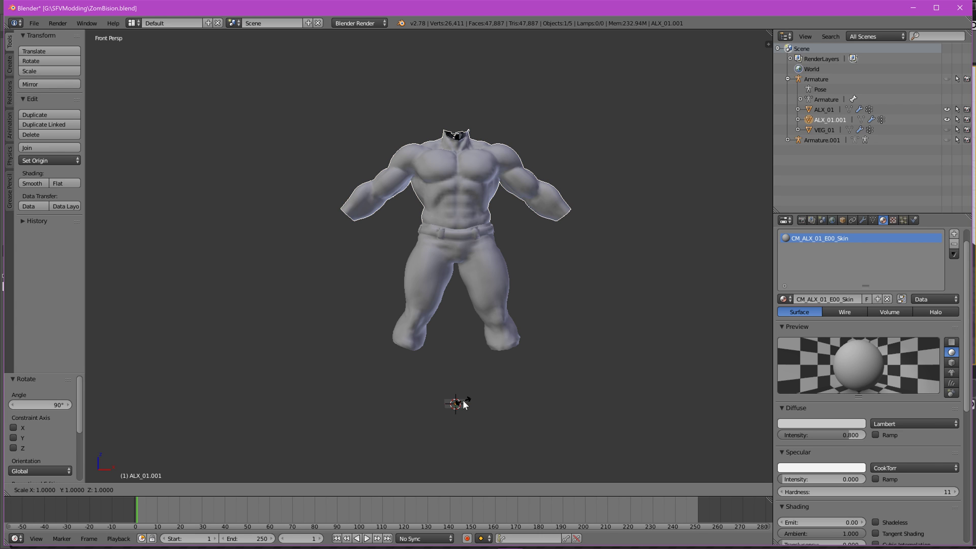
{"action": "type", "text": "0.15"}
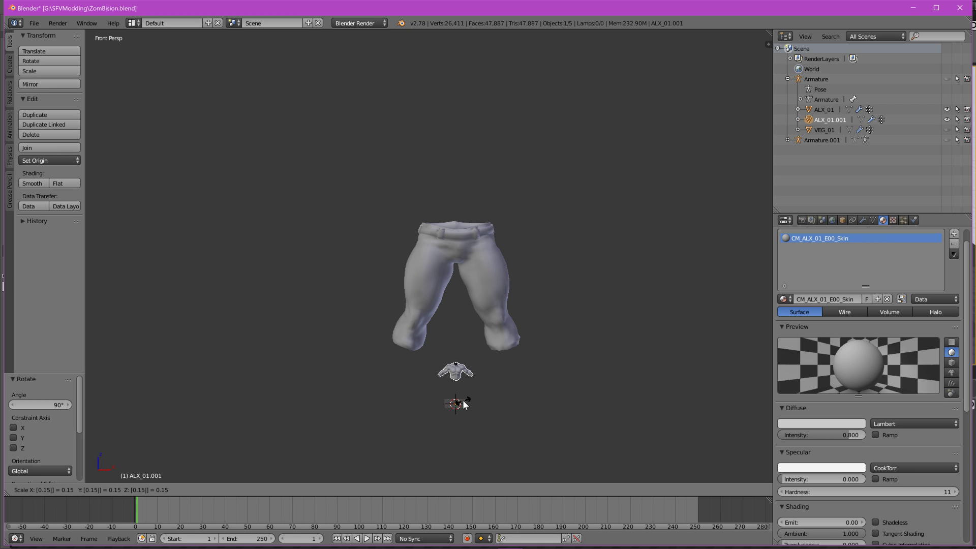
{"action": "key", "text": "BackSpace"}
{"action": "key", "text": "BackSpace"}
{"action": "key", "text": "BackSpace"}
{"action": "type", "text": "0.015"}
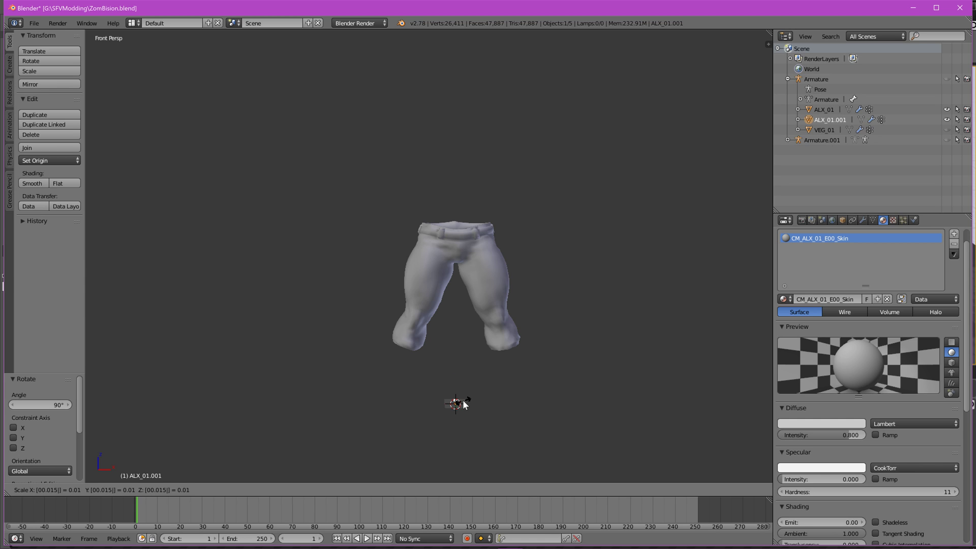
{"action": "key", "text": "Return"}
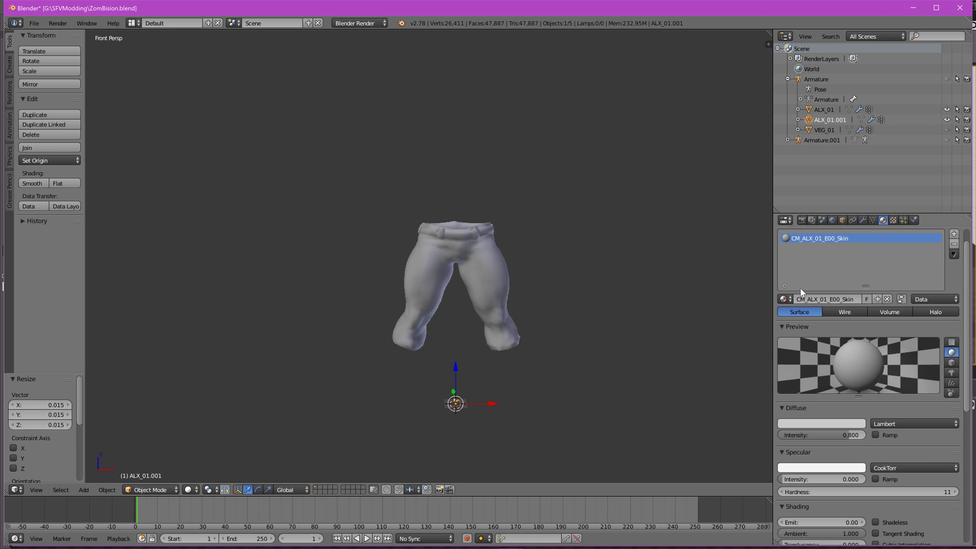
Scale the pants mesh ALX_01 by a factor of 0.015
{"action": "left_click", "coordinate": [822, 111]}
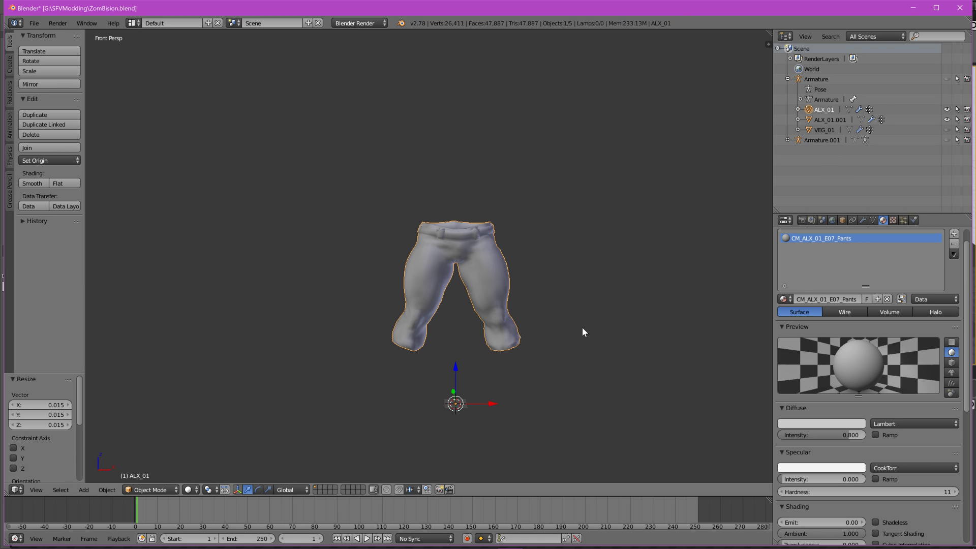
{"action": "type", "text": "s"}
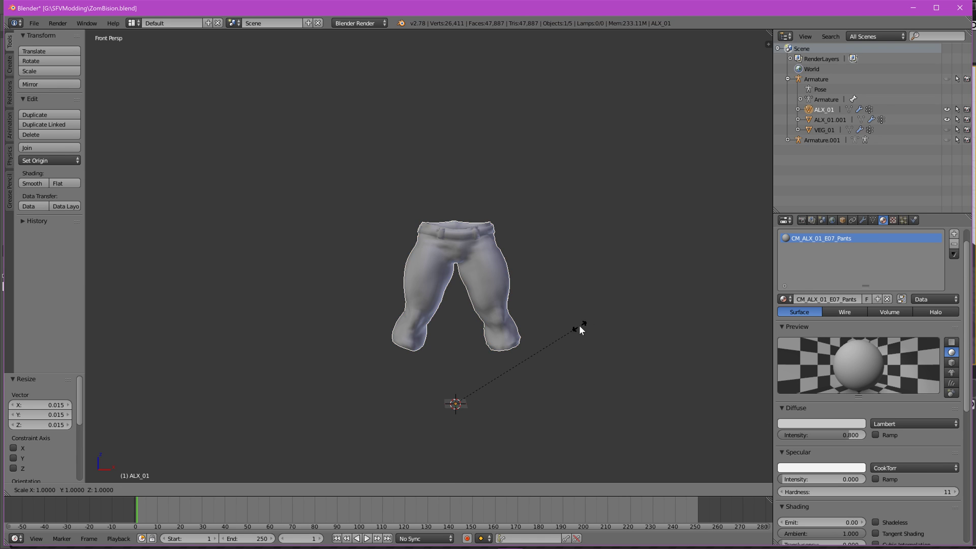
{"action": "type", "text": "0.015"}
{"action": "key", "text": "Return"}
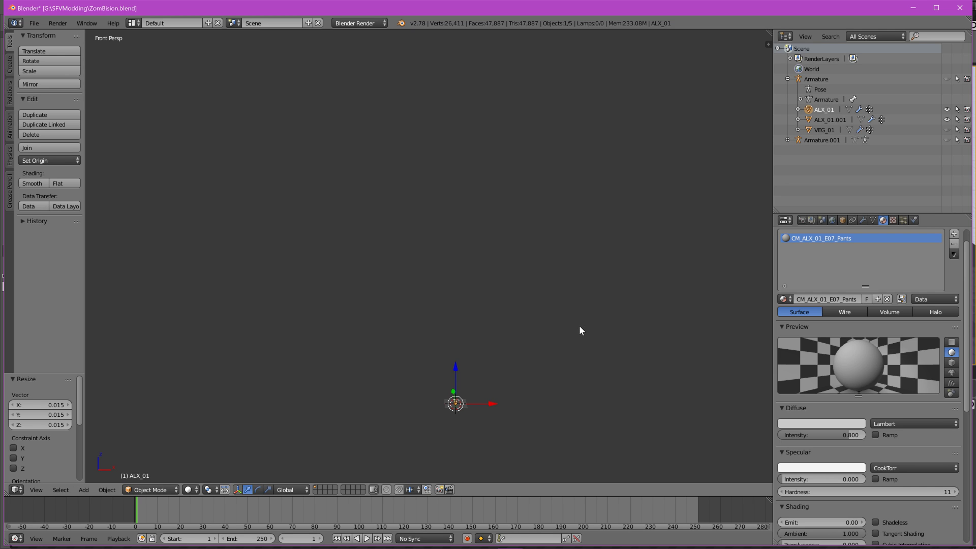
Examine the scaled-down torso and pants up close at the scene origin to check how they fit together
{"action": "scroll", "coordinate": [459, 407], "scroll_direction": "up", "scroll_amount": 2}
{"action": "scroll", "coordinate": [464, 422], "scroll_direction": "down", "scroll_amount": 3}
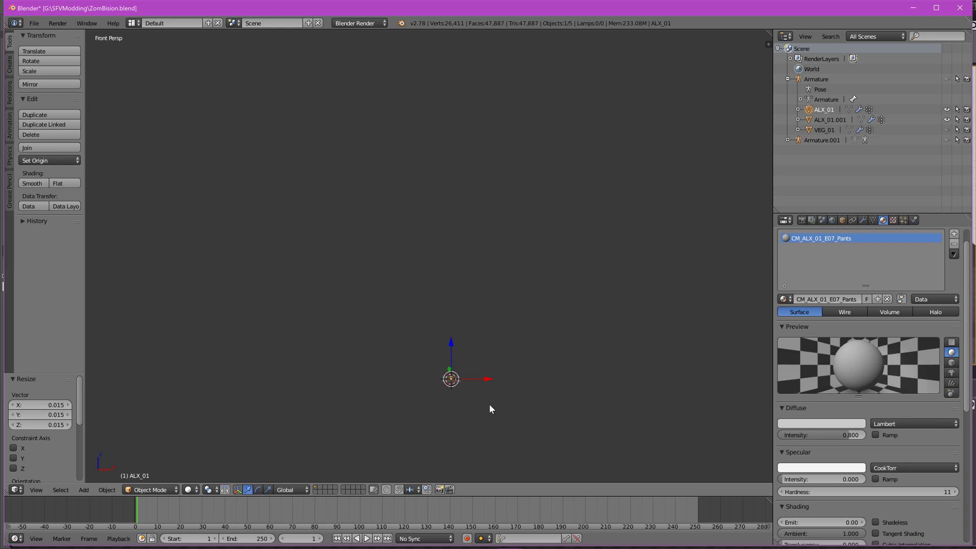
{"action": "middle_click_drag", "start_coordinate": [502, 395], "coordinate": [505, 299], "text": "shift"}
{"action": "scroll", "coordinate": [502, 305], "scroll_direction": "up", "scroll_amount": 2}
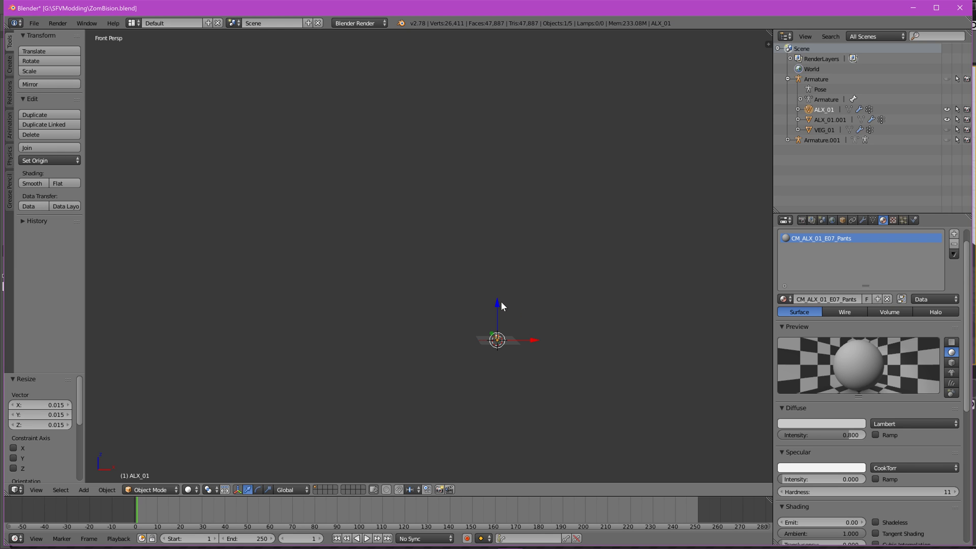
{"action": "middle_click_drag", "start_coordinate": [521, 346], "coordinate": [435, 292], "text": "shift"}
{"action": "scroll", "coordinate": [442, 298], "scroll_direction": "up", "scroll_amount": 6}
{"action": "middle_click_drag", "start_coordinate": [425, 349], "coordinate": [487, 292], "text": "shift"}
{"action": "scroll", "coordinate": [438, 333], "scroll_direction": "up", "scroll_amount": 5}
{"action": "middle_click_drag", "start_coordinate": [429, 368], "coordinate": [464, 130], "text": "shift"}
{"action": "scroll", "coordinate": [502, 288], "scroll_direction": "up", "scroll_amount": 10}
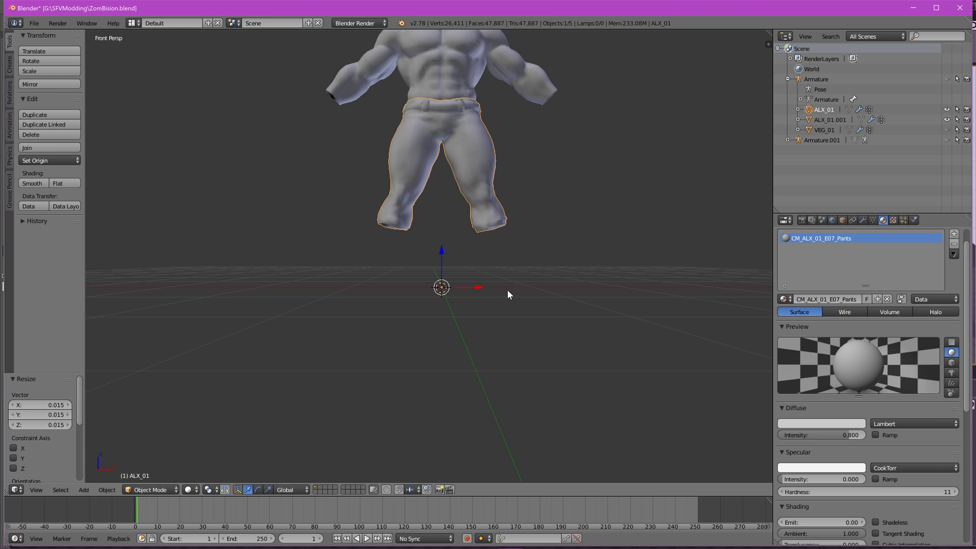
{"action": "scroll", "coordinate": [511, 296], "scroll_direction": "up", "scroll_amount": 2}
{"action": "scroll", "coordinate": [530, 307], "scroll_direction": "down", "scroll_amount": 7}
{"action": "middle_click_drag", "start_coordinate": [584, 172], "coordinate": [578, 274], "text": "shift"}
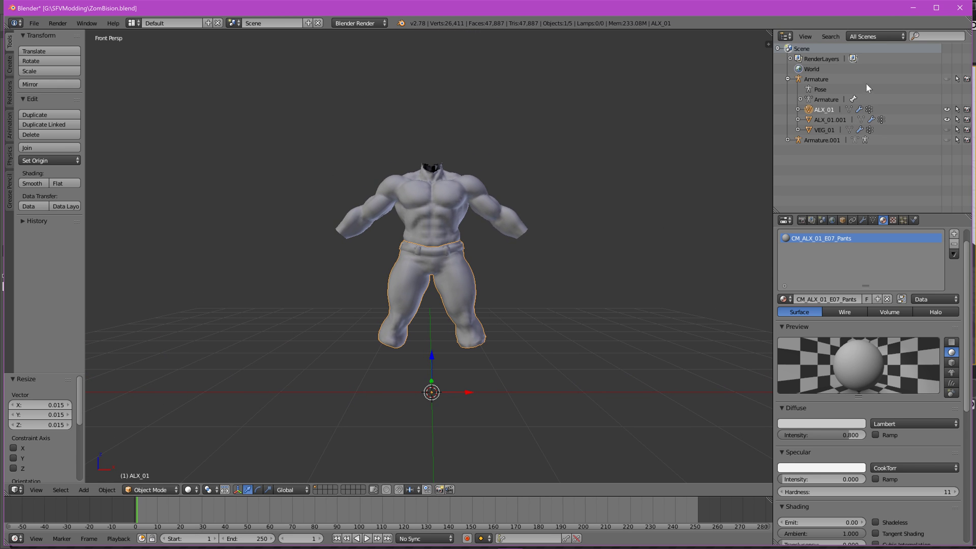
Show the hidden VEG_01 mesh and compare its size with the scaled ALX torso and pants
{"action": "left_click", "coordinate": [947, 130]}
{"action": "scroll", "coordinate": [545, 214], "scroll_direction": "down", "scroll_amount": 3}
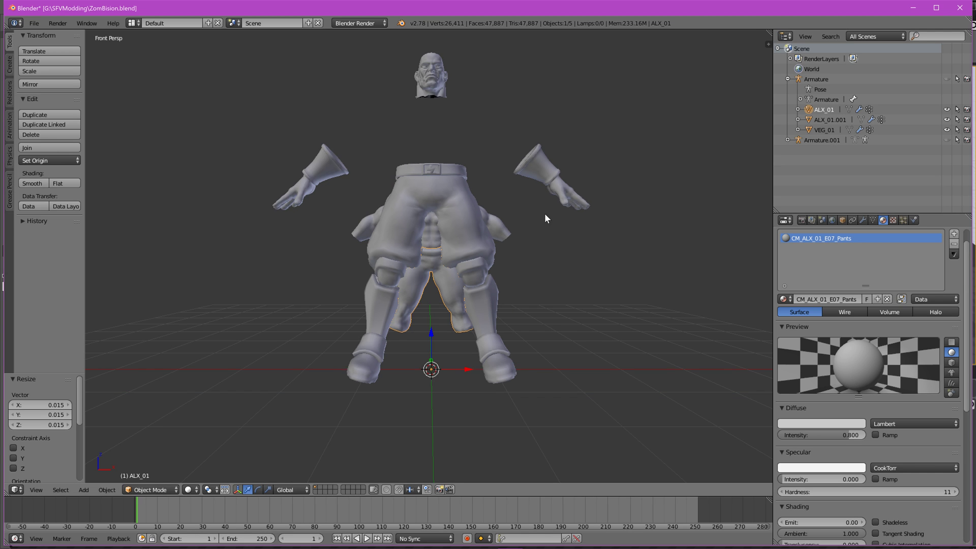
{"action": "mouse_move", "coordinate": [499, 177]}
{"action": "middle_mouse_down"}
{"action": "mouse_move", "coordinate": [496, 200]}
{"action": "mouse_move", "coordinate": [508, 191]}
{"action": "middle_mouse_up"}
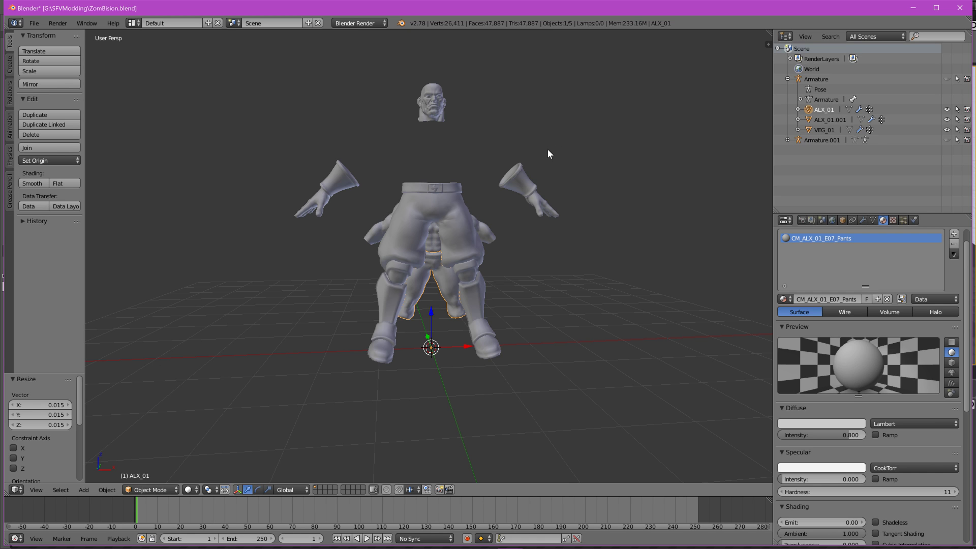
Undo the display of VEG_01 and the scaling of both ALX meshes, keeping their 90-degree rotations
{"action": "key", "text": "ctrl+z"}
{"action": "key", "text": "ctrl+z"}
{"action": "key", "text": "ctrl+z"}
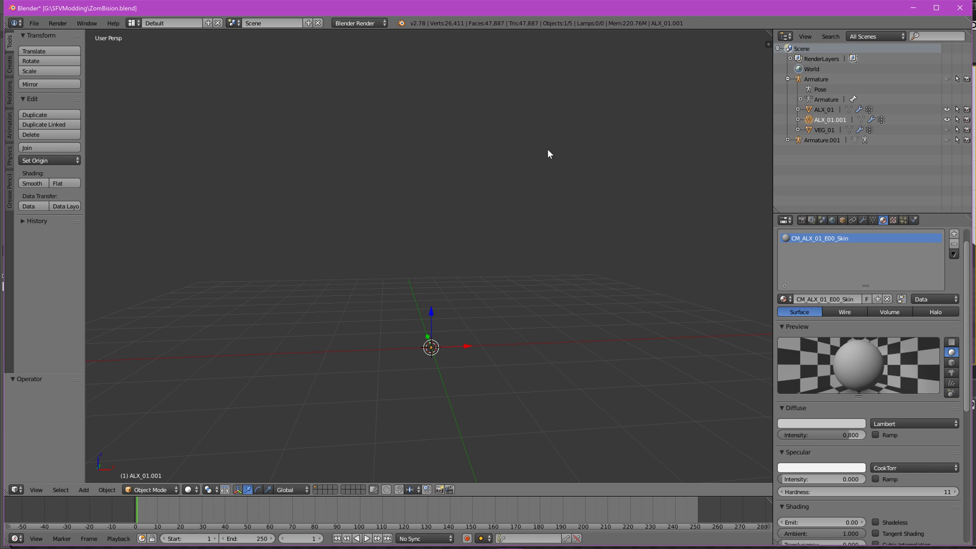
{"action": "key", "text": "KP_8"}
{"action": "key", "text": "KP_8"}
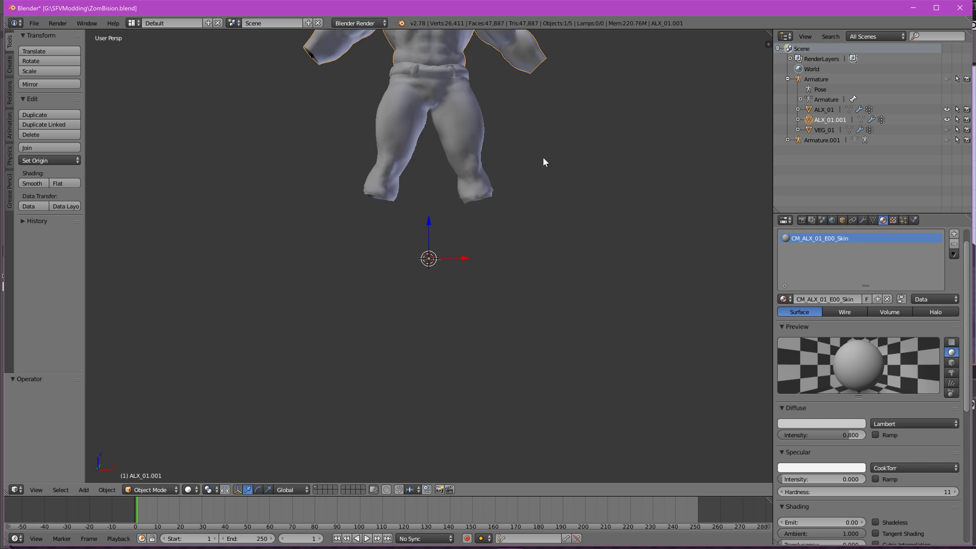
Show the hidden VEG_01 mesh and switch to an orthographic view to compare its size with the ALX meshes
{"action": "scroll", "coordinate": [542, 158], "scroll_direction": "up", "scroll_amount": 1}
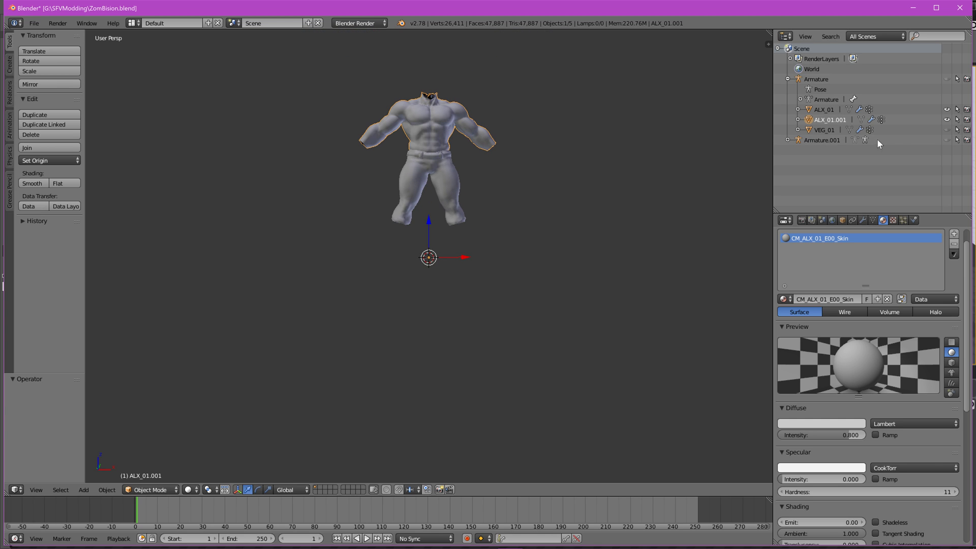
{"action": "left_click", "coordinate": [946, 129]}
{"action": "scroll", "coordinate": [470, 221], "scroll_direction": "up", "scroll_amount": 20}
{"action": "scroll", "coordinate": [477, 230], "scroll_direction": "up", "scroll_amount": 7}
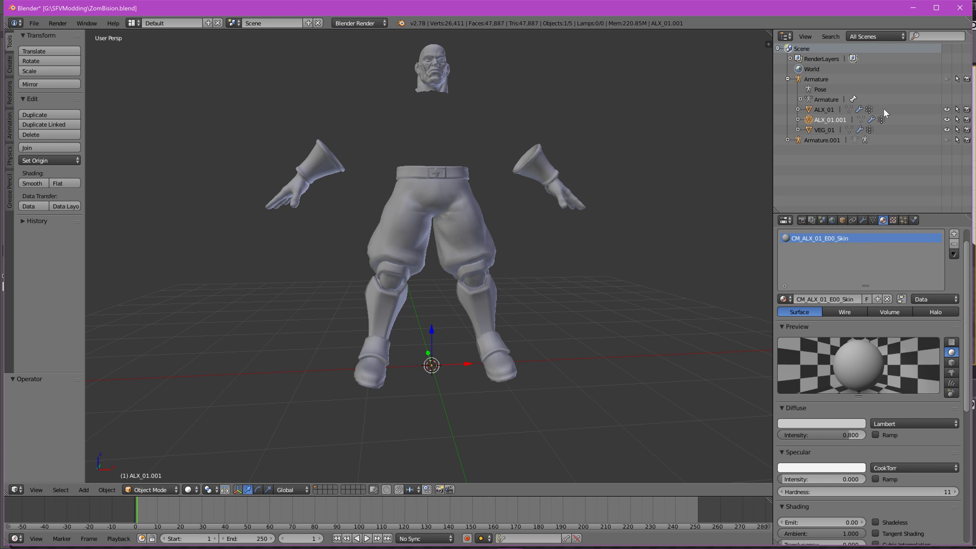
{"action": "left_click", "coordinate": [821, 110]}
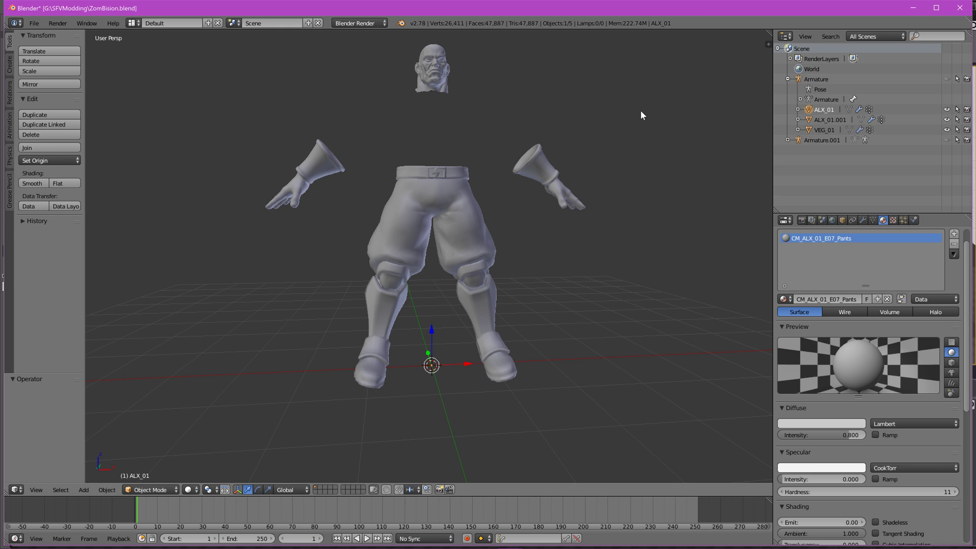
{"action": "key", "text": "a"}
{"action": "key", "text": "KP_5"}
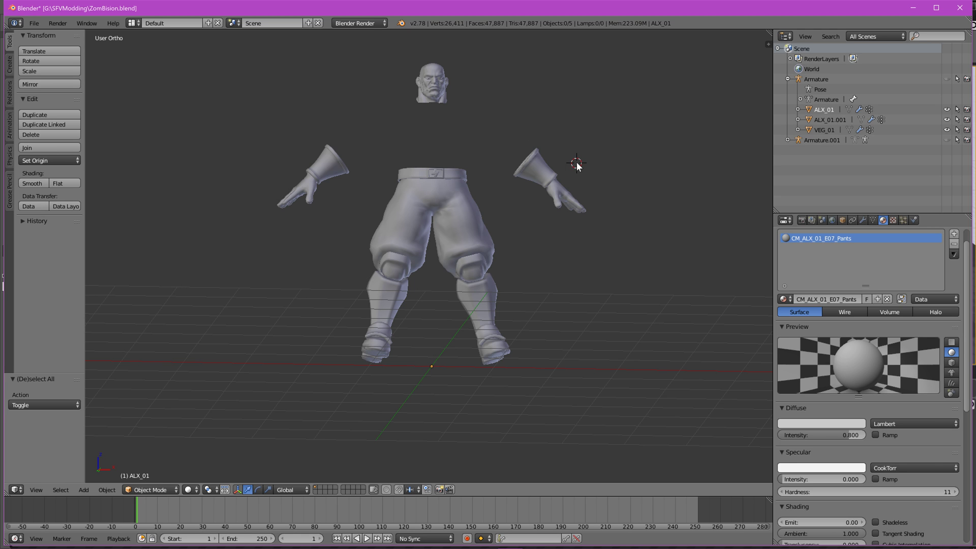
{"action": "scroll", "coordinate": [576, 168], "scroll_direction": "down", "scroll_amount": 10}
{"action": "scroll", "coordinate": [553, 168], "scroll_direction": "down", "scroll_amount": 5}
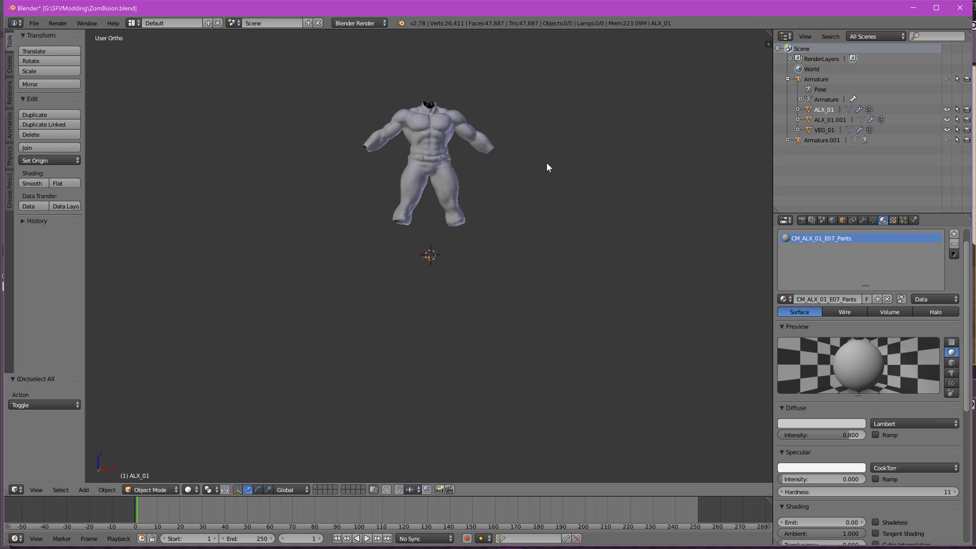
Scale the pants mesh ALX_01 by a factor of 0.024 to fit the VEG legs and belt
{"action": "left_click", "coordinate": [824, 109]}
{"action": "key", "text": "KP_Decimal"}
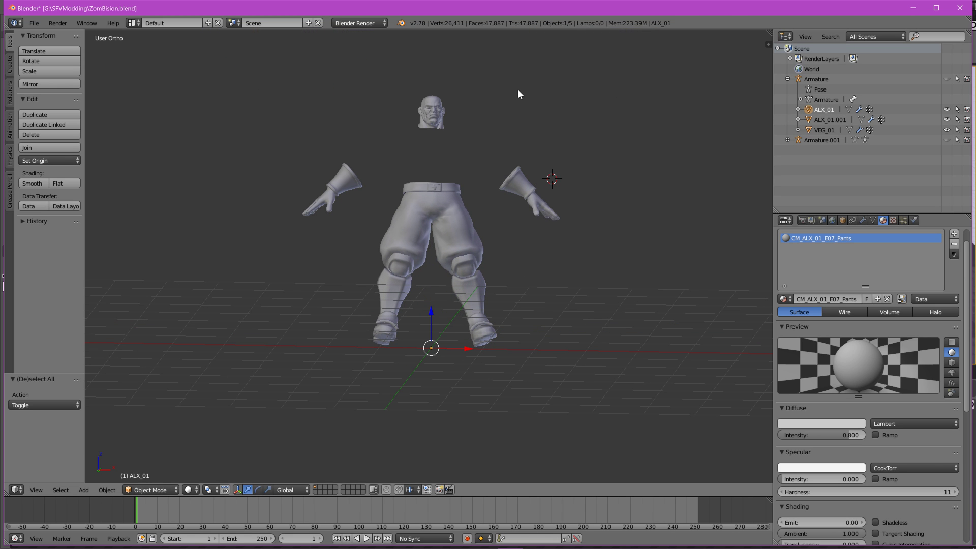
{"action": "type", "text": "s0.02"}
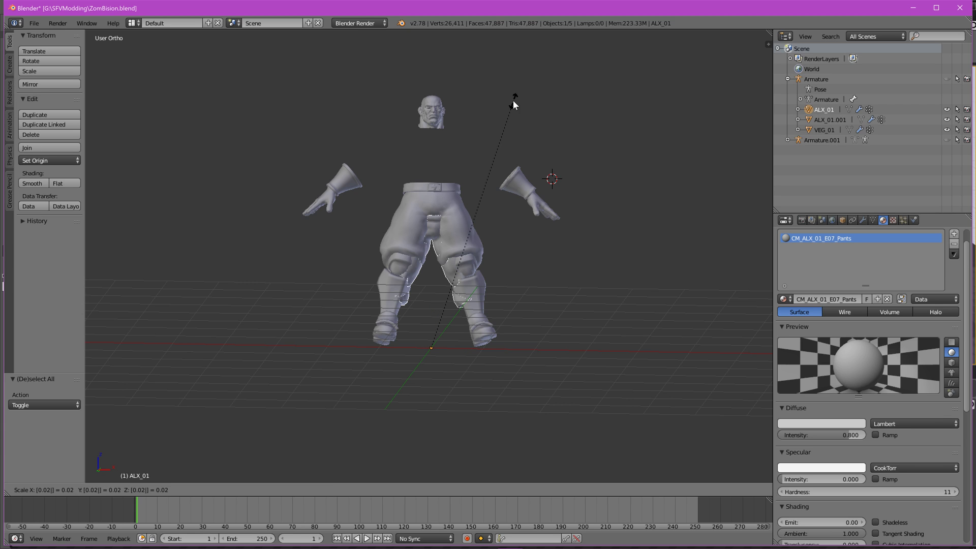
{"action": "type", "text": "5"}
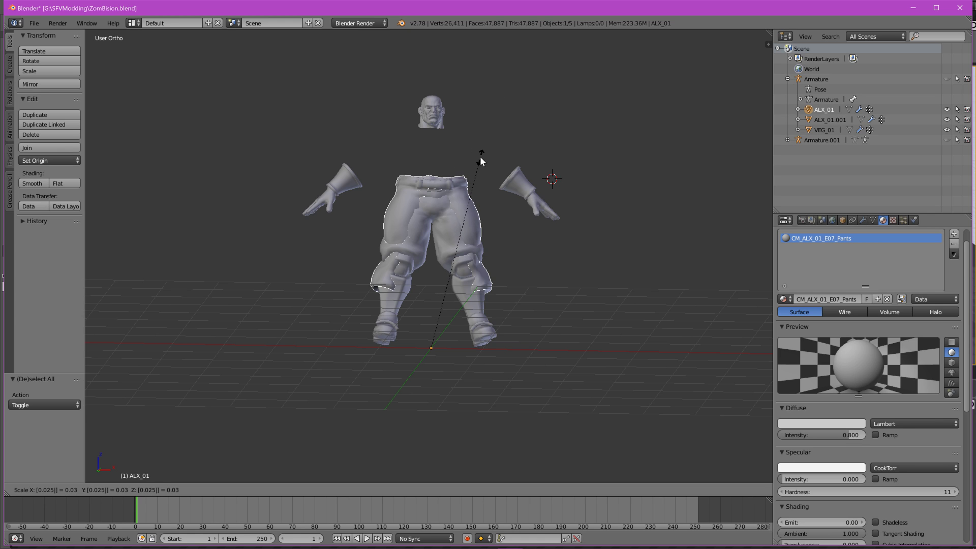
{"action": "key", "text": "BackSpace"}
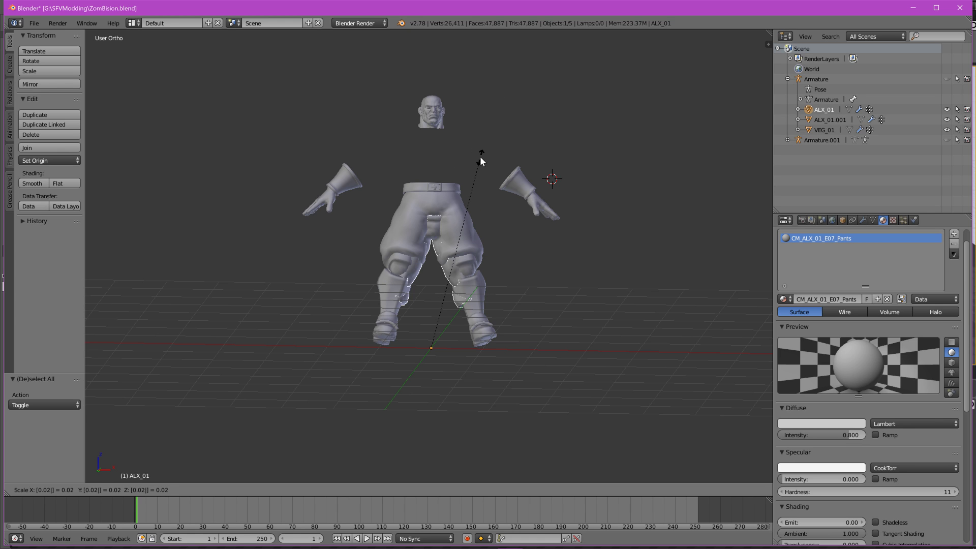
{"action": "type", "text": "2"}
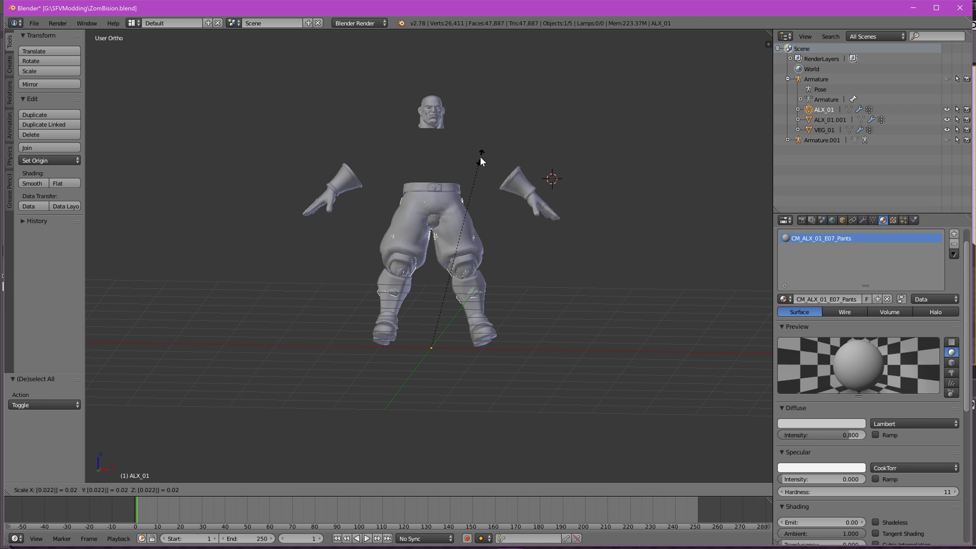
{"action": "key", "text": "BackSpace"}
{"action": "type", "text": "4"}
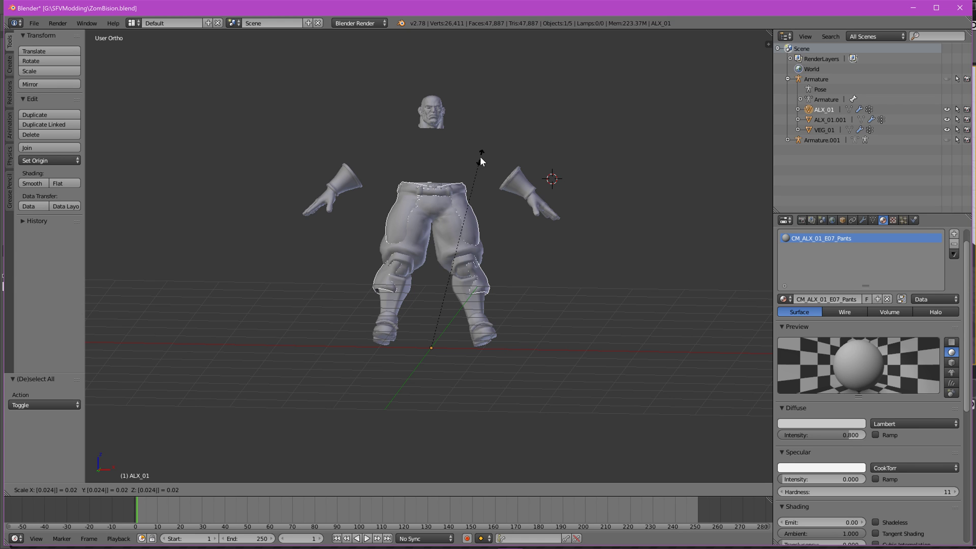
{"action": "key", "text": "Return"}
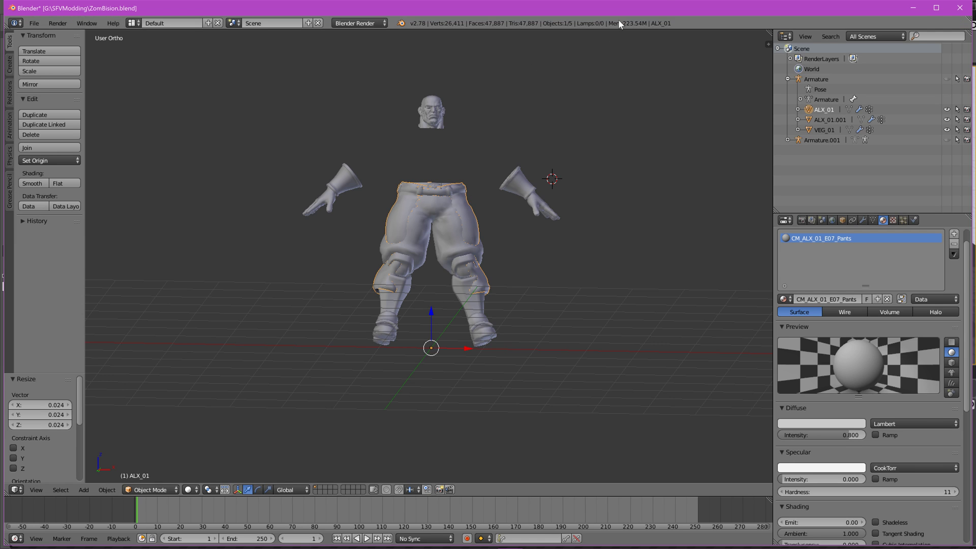
Scale the torso mesh ALX_01.001 by a factor of 0.023 to fit between the VEG head and gloves
{"action": "left_click", "coordinate": [833, 120]}
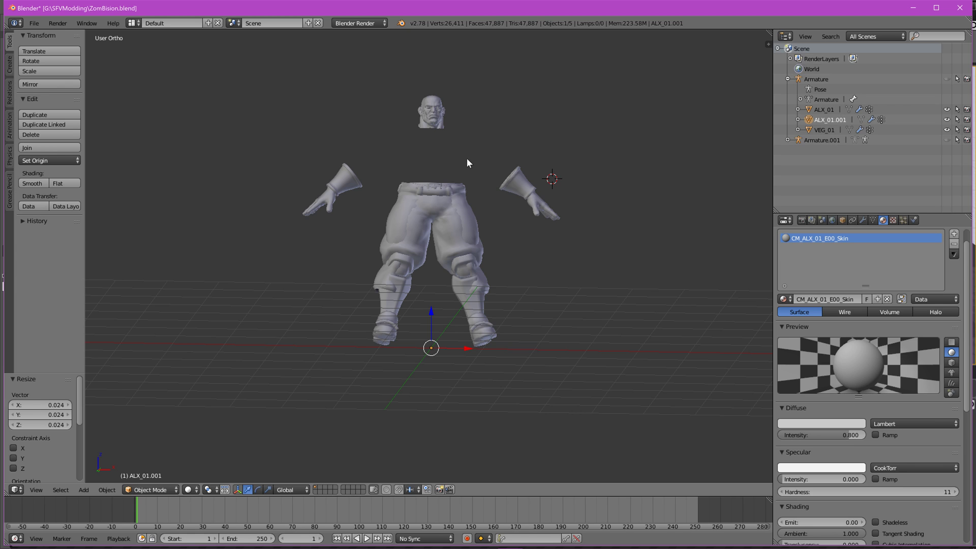
{"action": "type", "text": "s0.024"}
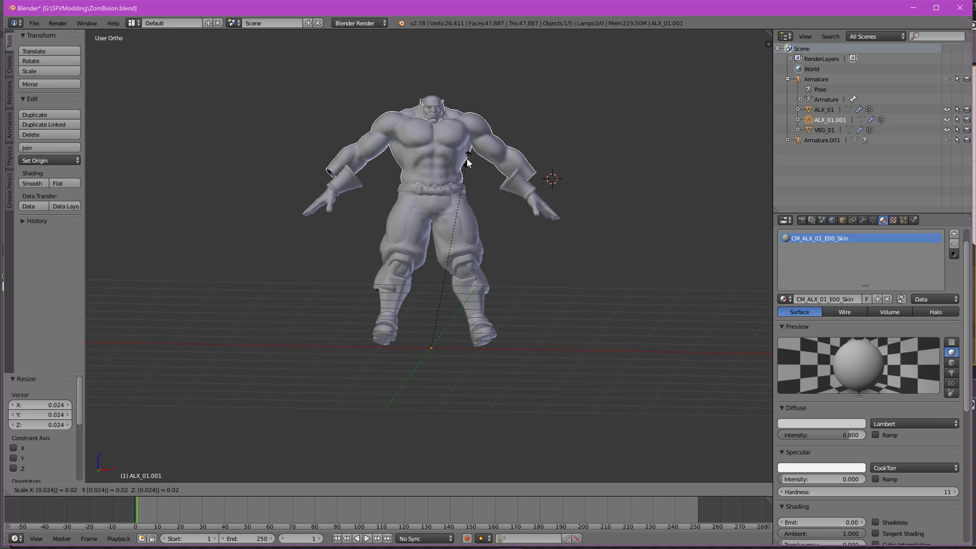
{"action": "key", "text": "BackSpace"}
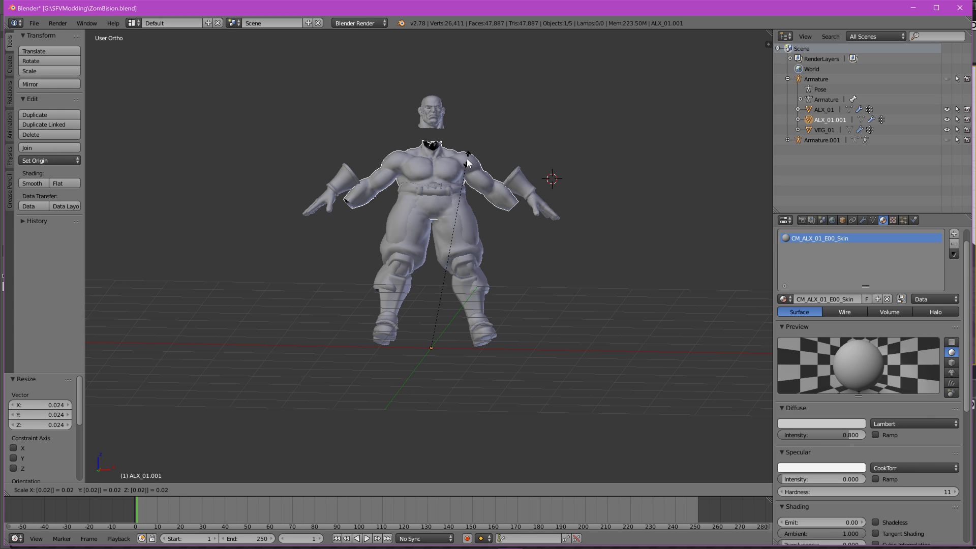
{"action": "type", "text": "2"}
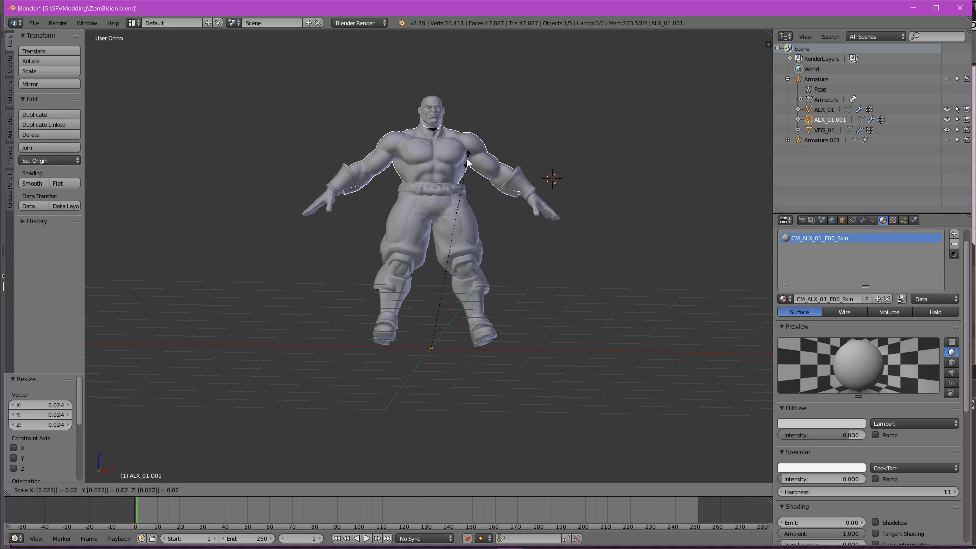
{"action": "key", "text": "BackSpace"}
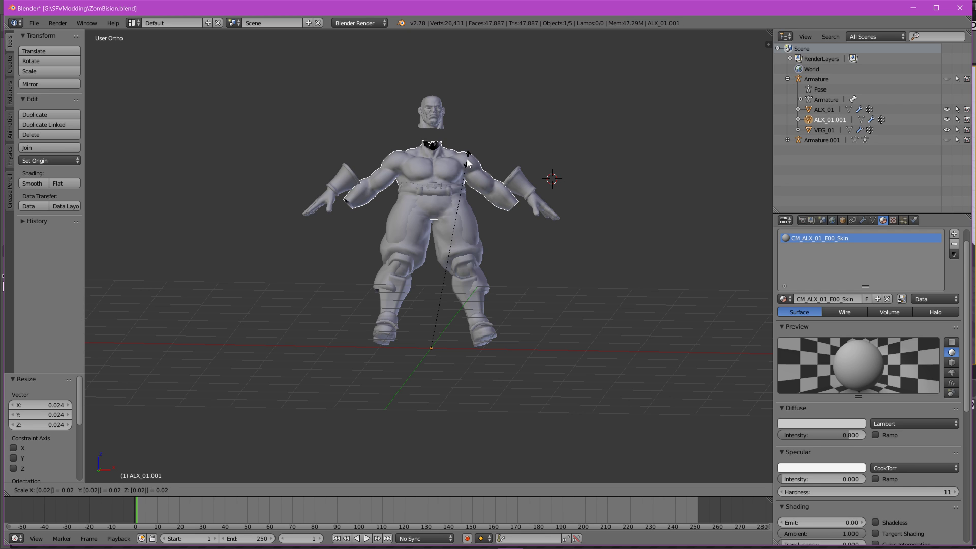
{"action": "type", "text": "3"}
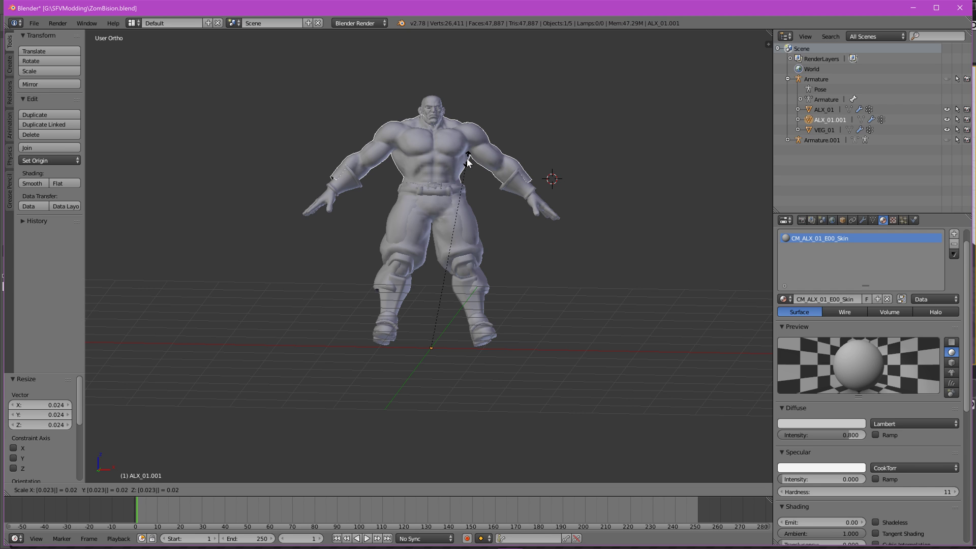
{"action": "key", "text": "Return"}
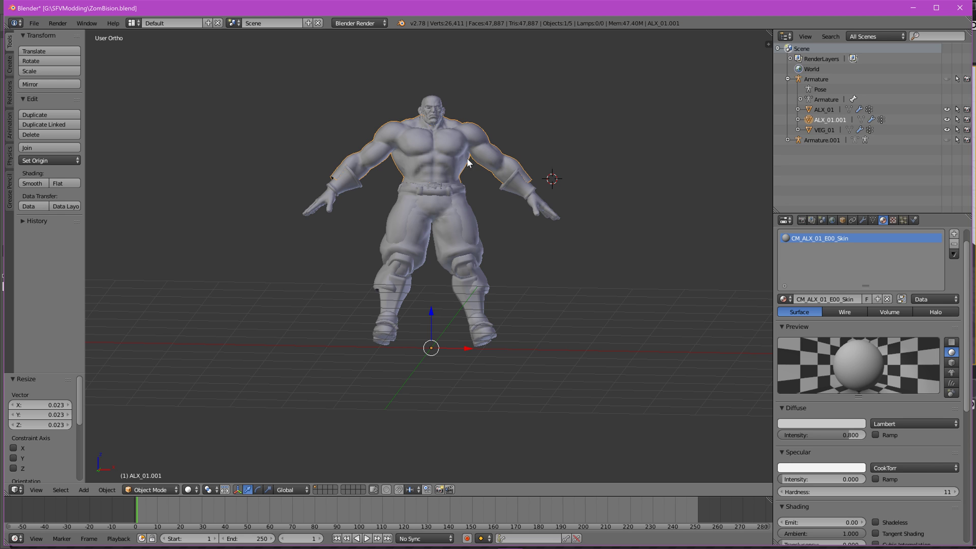
In the front view, scale the torso mesh ALX_01.001 down freehand by a factor of about 0.972 to match the head and gloves
{"action": "scroll", "coordinate": [456, 137], "scroll_direction": "up", "scroll_amount": 1}
{"action": "middle_click_drag", "start_coordinate": [456, 136], "coordinate": [450, 154]}
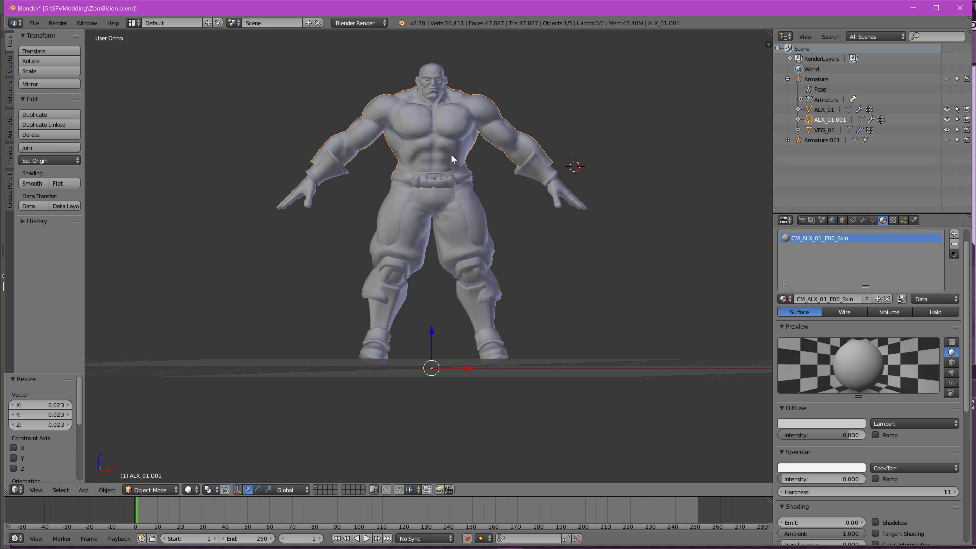
{"action": "key", "text": "KP_1"}
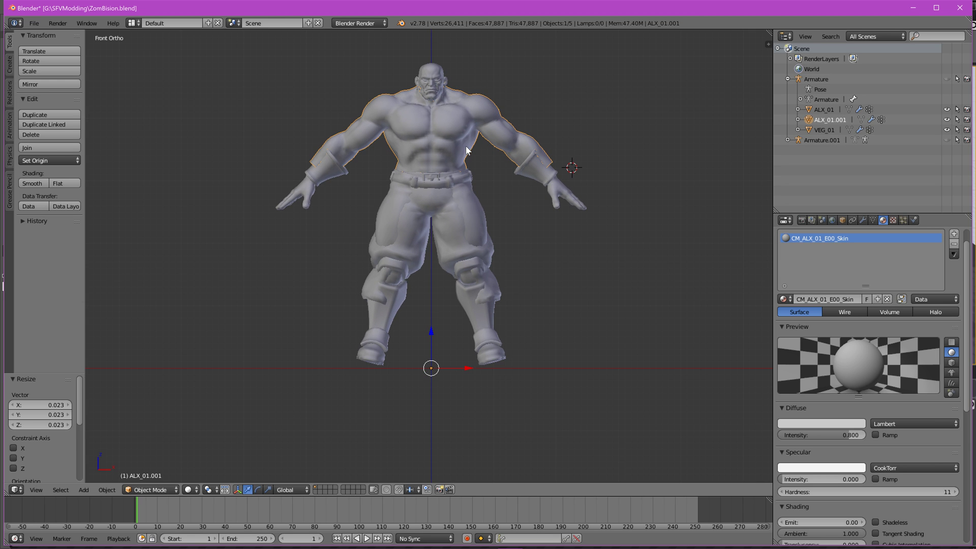
{"action": "scroll", "coordinate": [462, 145], "scroll_direction": "up", "scroll_amount": 1}
{"action": "middle_click_drag", "start_coordinate": [462, 146], "coordinate": [475, 239], "text": "shift"}
{"action": "scroll", "coordinate": [472, 222], "scroll_direction": "up", "scroll_amount": 2}
{"action": "scroll", "coordinate": [476, 241], "scroll_direction": "up", "scroll_amount": 1}
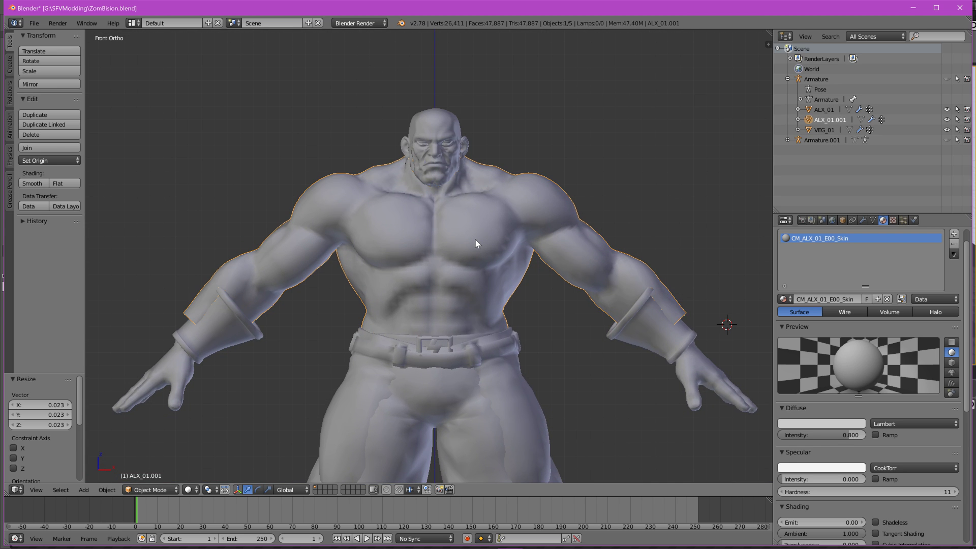
{"action": "key", "text": "x"}
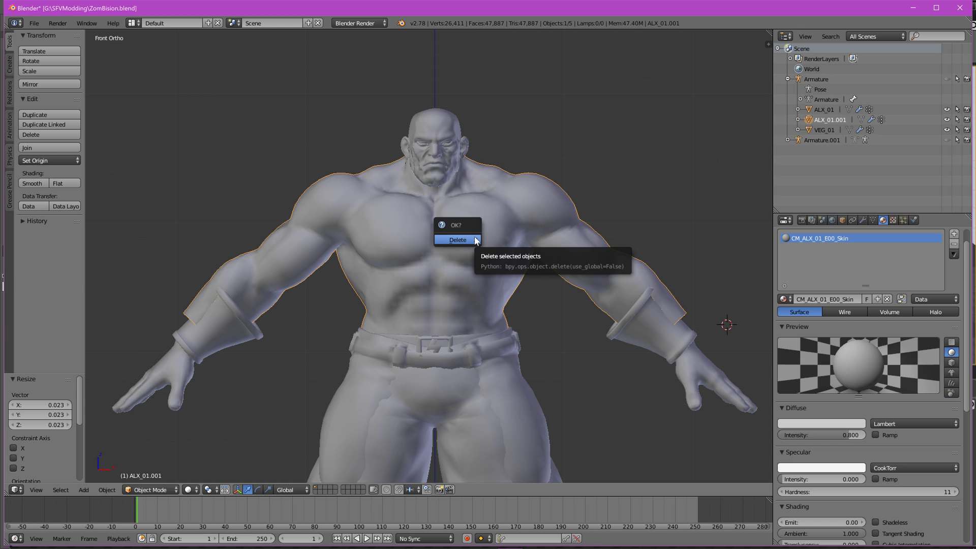
{"action": "key", "text": "Escape"}
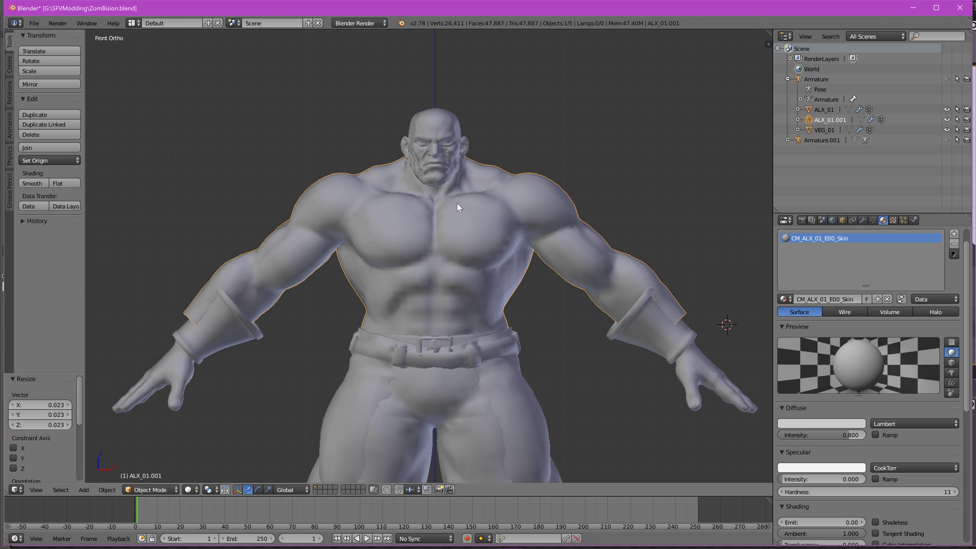
{"action": "key", "text": "s"}
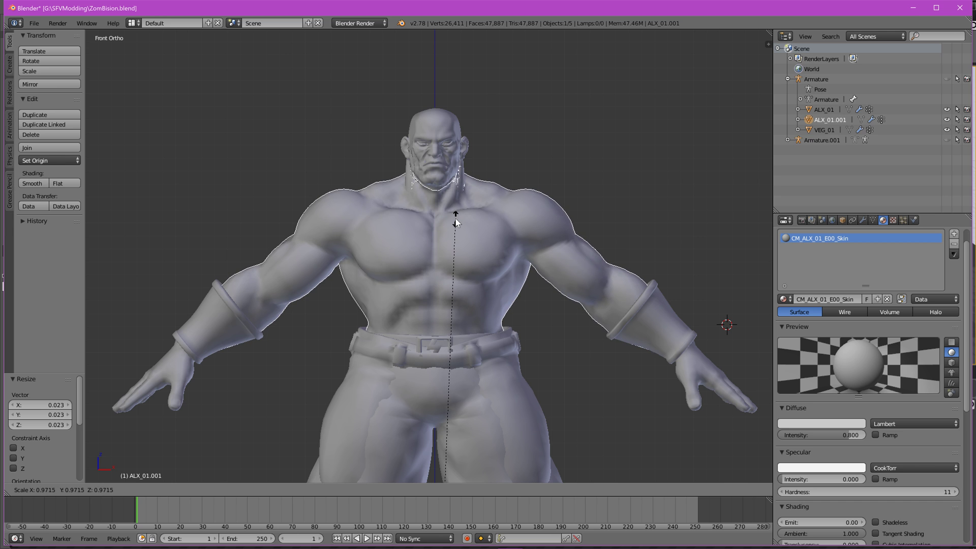
{"action": "left_click", "coordinate": [455, 220]}
Fine-tune the torso's scale around the neck by a factor of about 1.001 and try a slight reduction of about 0.996
{"action": "scroll", "coordinate": [517, 248], "scroll_direction": "up", "scroll_amount": 2}
{"action": "middle_click_drag", "start_coordinate": [517, 248], "coordinate": [478, 215]}
{"action": "scroll", "coordinate": [481, 231], "scroll_direction": "up", "scroll_amount": 3}
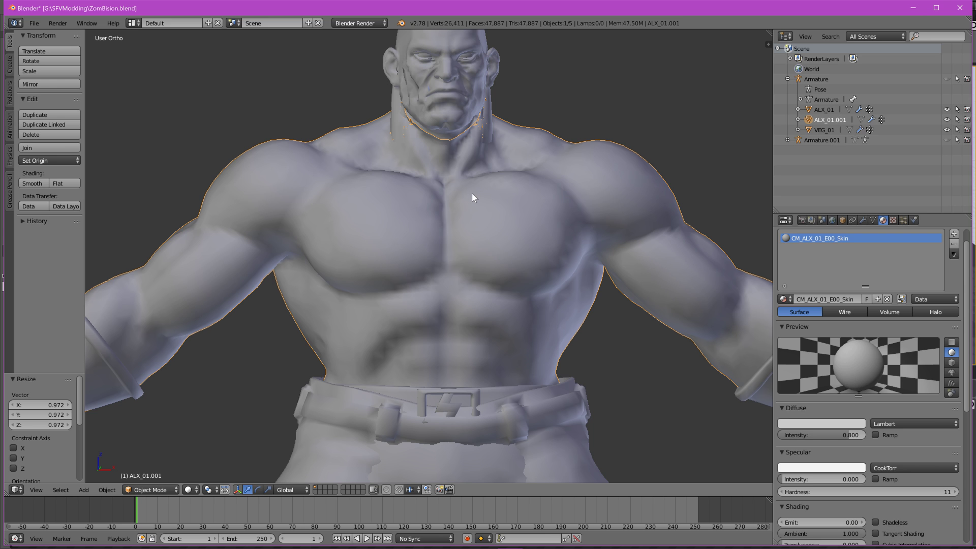
{"action": "key", "text": "s"}
{"action": "left_click", "coordinate": [472, 197]}
{"action": "middle_click_drag", "start_coordinate": [472, 197], "coordinate": [562, 199]}
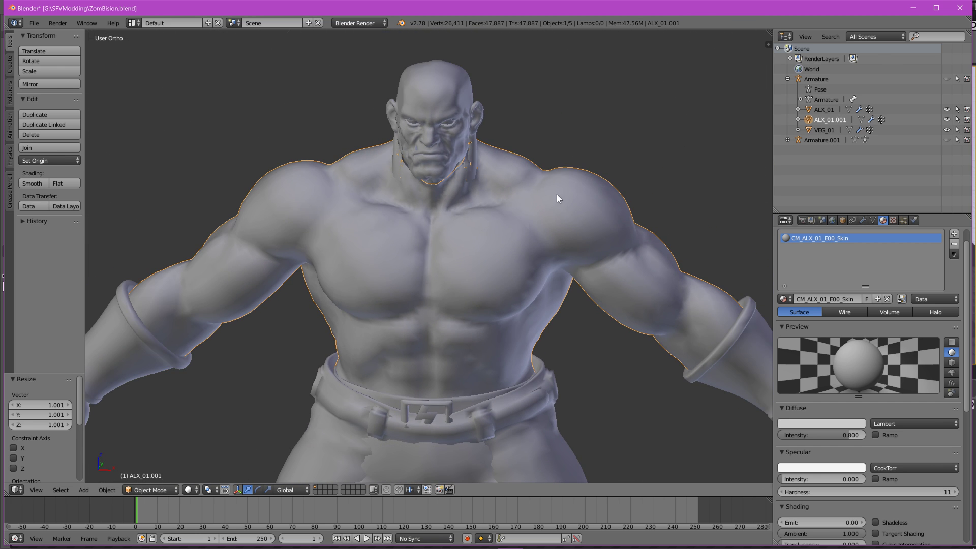
{"action": "key", "text": "s"}
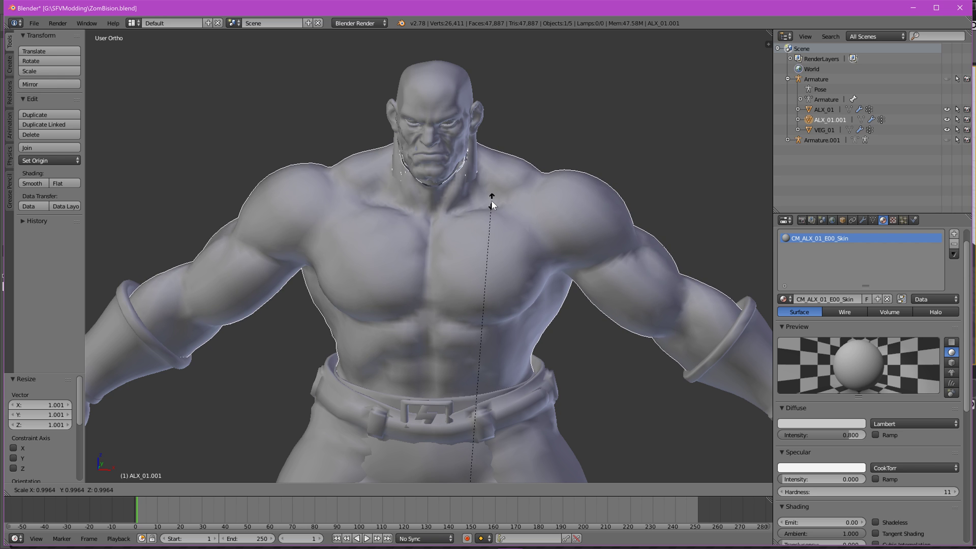
{"action": "left_click", "coordinate": [492, 201]}
{"action": "middle_click_drag", "start_coordinate": [491, 201], "coordinate": [474, 183]}
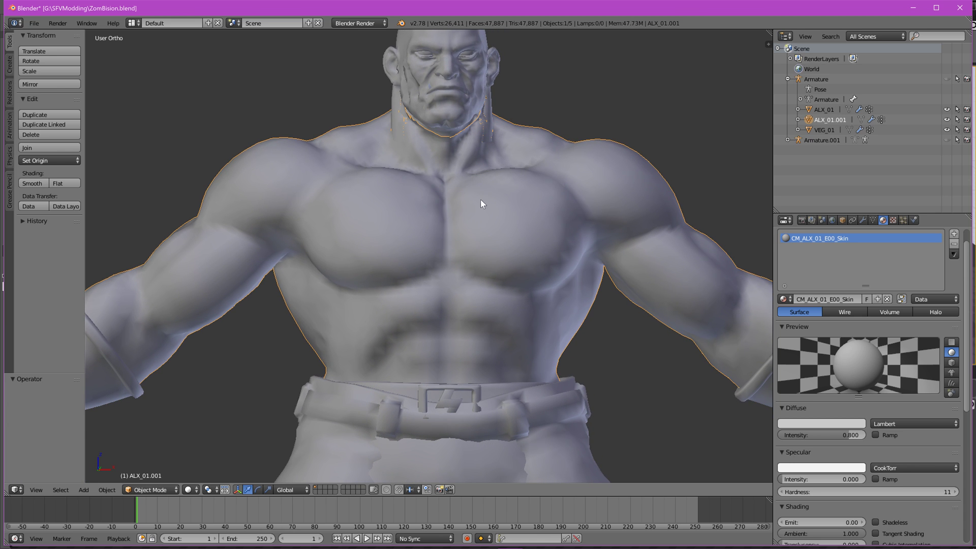
Scale the pants mesh ALX_01 down freehand by a factor of about 0.964 so its waist sits below the VEG belt
{"action": "scroll", "coordinate": [480, 214], "scroll_direction": "down", "scroll_amount": 3}
{"action": "middle_click_drag", "start_coordinate": [480, 240], "coordinate": [450, 398]}
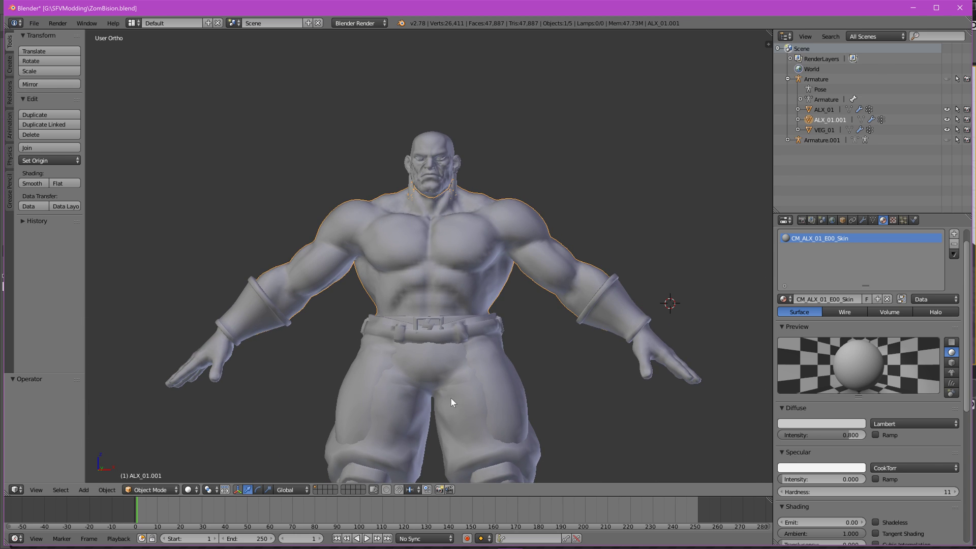
{"action": "left_click", "coordinate": [824, 110]}
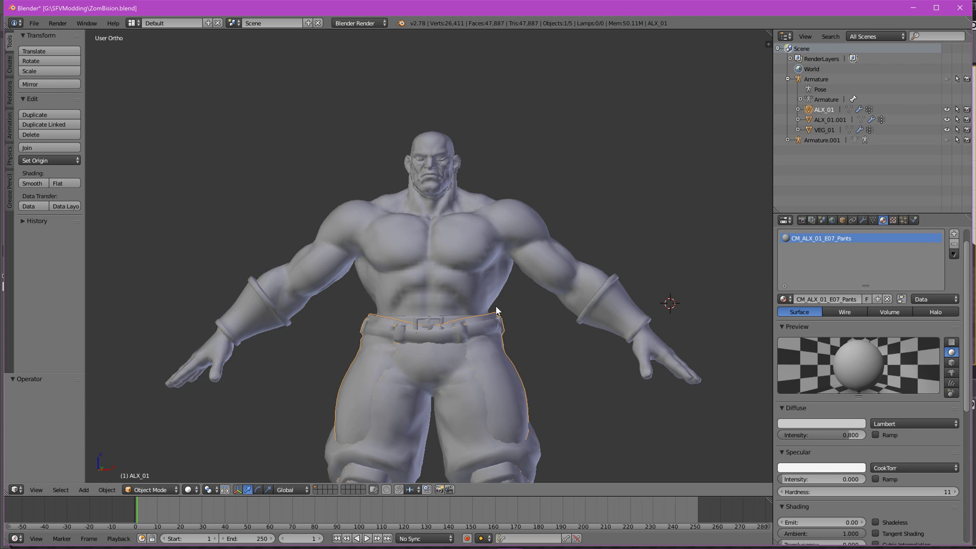
{"action": "key", "text": "s"}
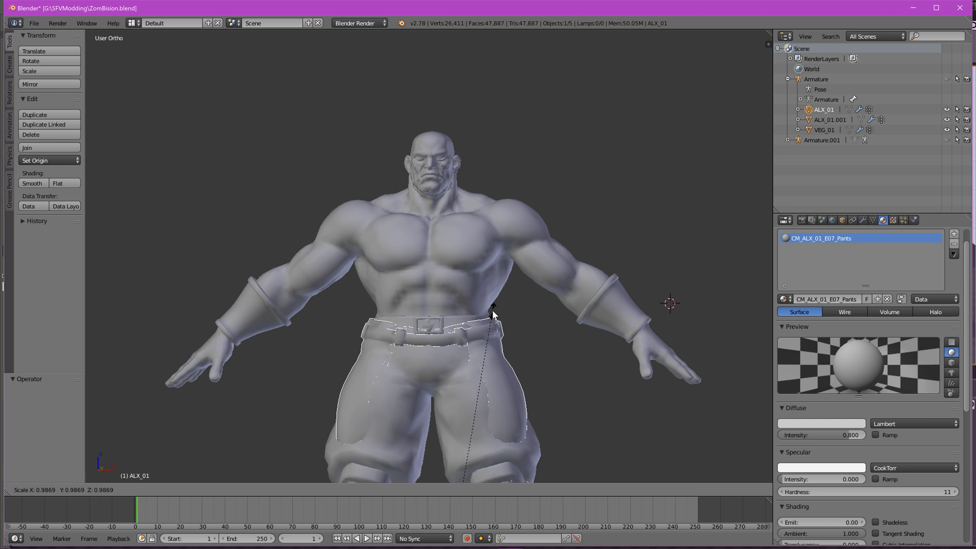
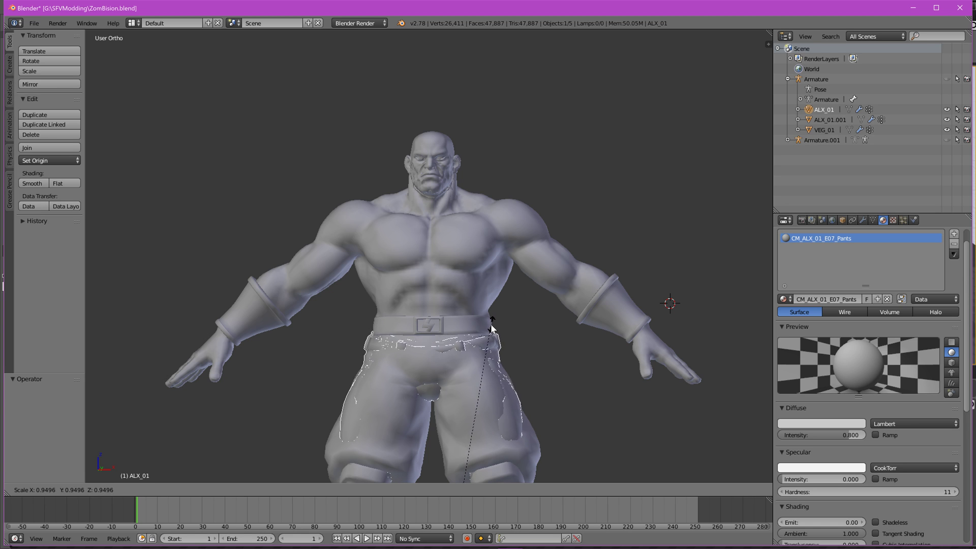
{"action": "left_click", "coordinate": [428, 318]}
{"action": "scroll", "coordinate": [462, 367], "scroll_direction": "down", "scroll_amount": 3}
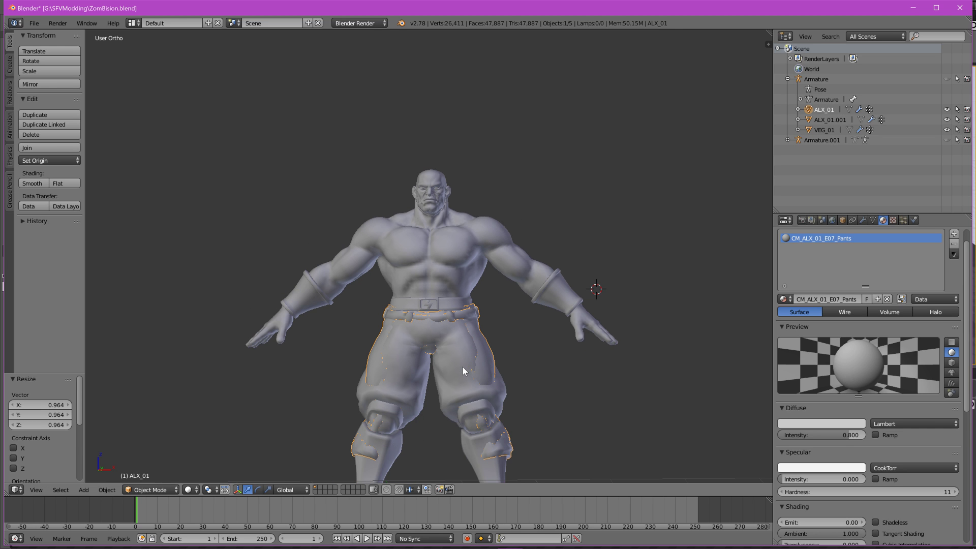
{"action": "mouse_move", "coordinate": [462, 374]}
{"action": "middle_mouse_down"}
{"action": "mouse_move", "coordinate": [425, 384]}
{"action": "mouse_move", "coordinate": [482, 383]}
{"action": "mouse_move", "coordinate": [460, 377]}
{"action": "middle_mouse_up"}
{"action": "scroll", "coordinate": [436, 345], "scroll_direction": "up", "scroll_amount": 2}
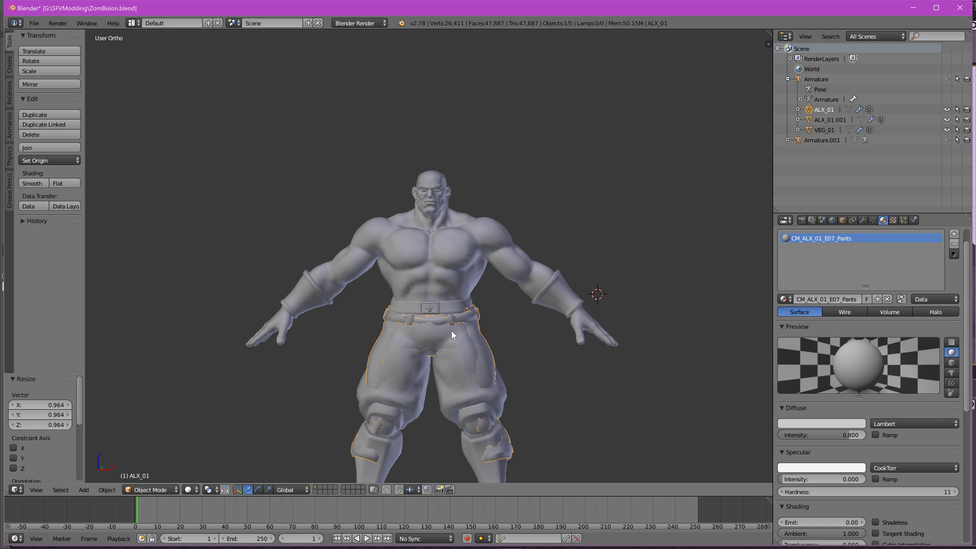
Scale the pants mesh ALX_01 down freehand by a factor of about 0.972 and hide the VEG_01 mesh
{"action": "key", "text": "s"}
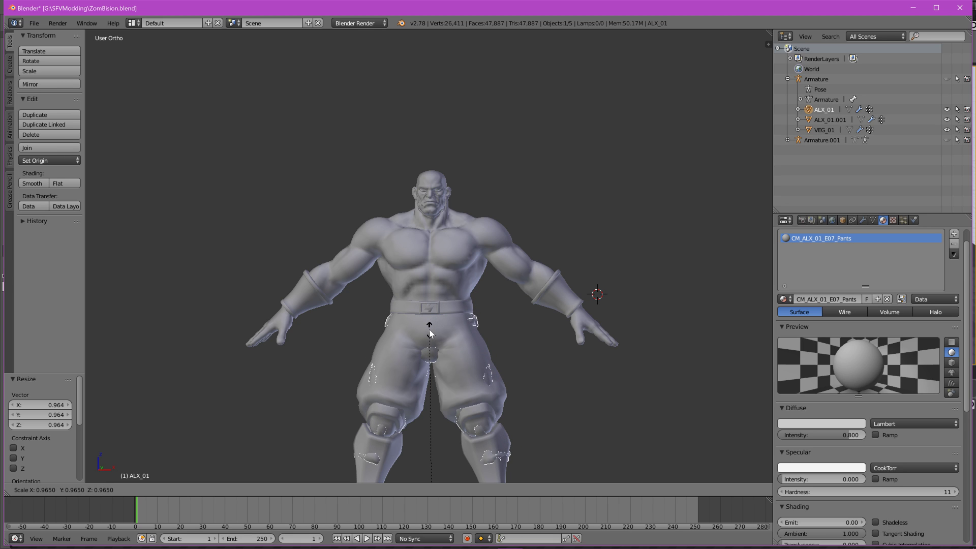
{"action": "left_click", "coordinate": [430, 332]}
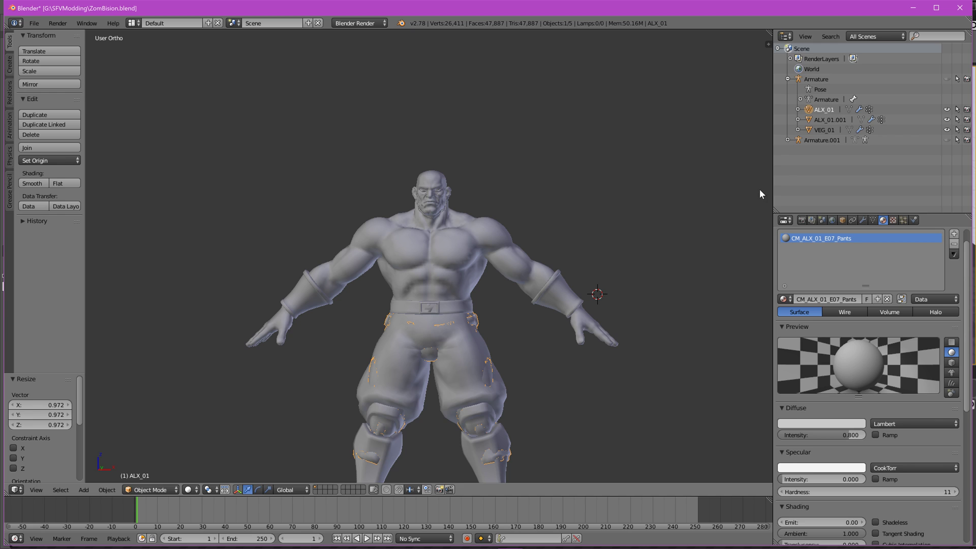
{"action": "left_click", "coordinate": [945, 130]}
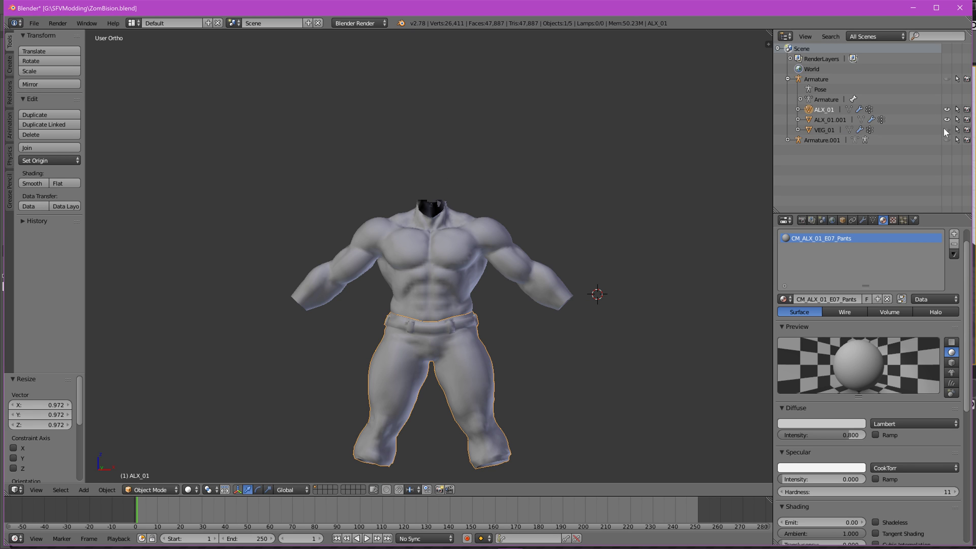
{"action": "left_click", "coordinate": [945, 130]}
{"action": "left_click", "coordinate": [945, 130]}
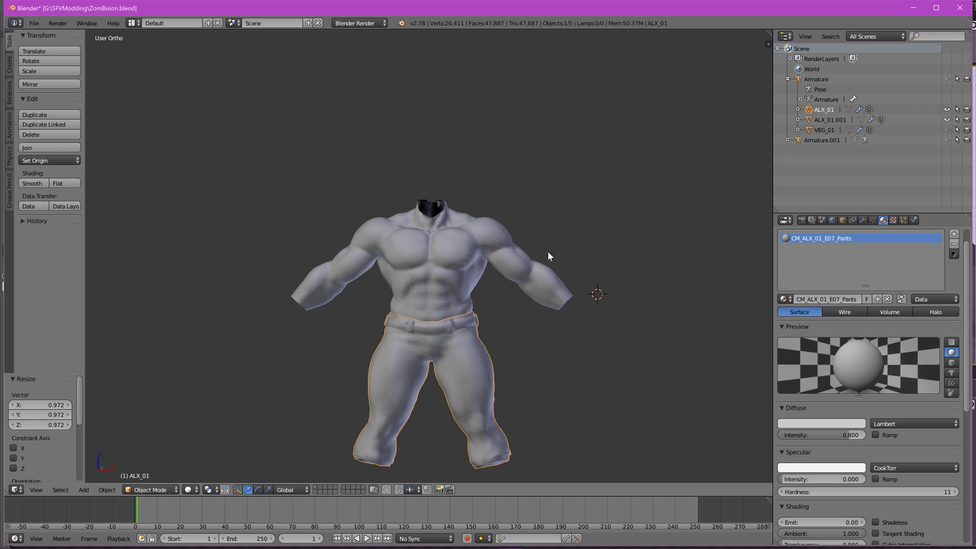
Reduce the pants mesh ALX_01 further by a factor of about 0.982 to fit the waist below the ALX torso
{"action": "key", "text": "s"}
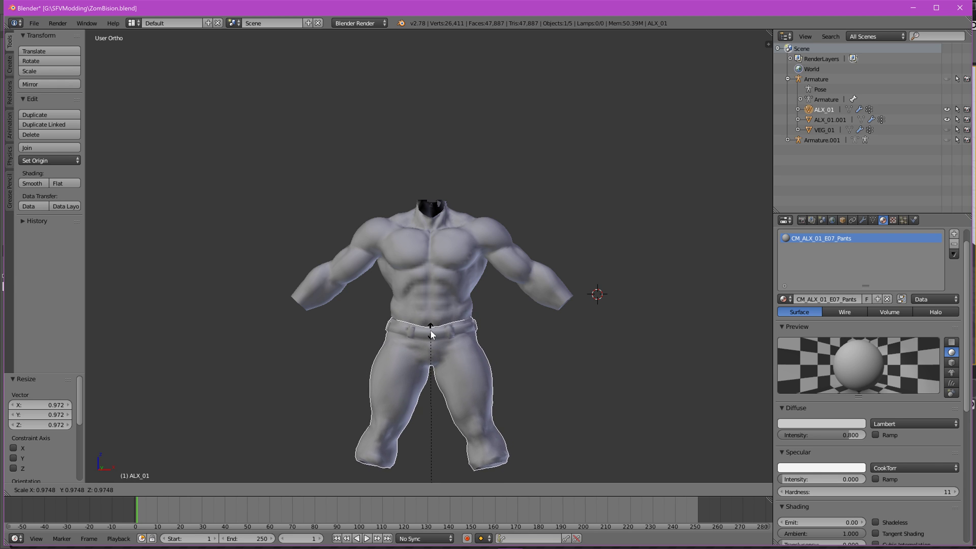
{"action": "left_click", "coordinate": [432, 333]}
{"action": "mouse_move", "coordinate": [454, 344]}
{"action": "middle_mouse_down"}
{"action": "mouse_move", "coordinate": [357, 318]}
{"action": "mouse_move", "coordinate": [279, 361]}
{"action": "mouse_move", "coordinate": [410, 380]}
{"action": "mouse_move", "coordinate": [480, 357]}
{"action": "mouse_move", "coordinate": [416, 356]}
{"action": "mouse_move", "coordinate": [443, 355]}
{"action": "middle_mouse_up"}
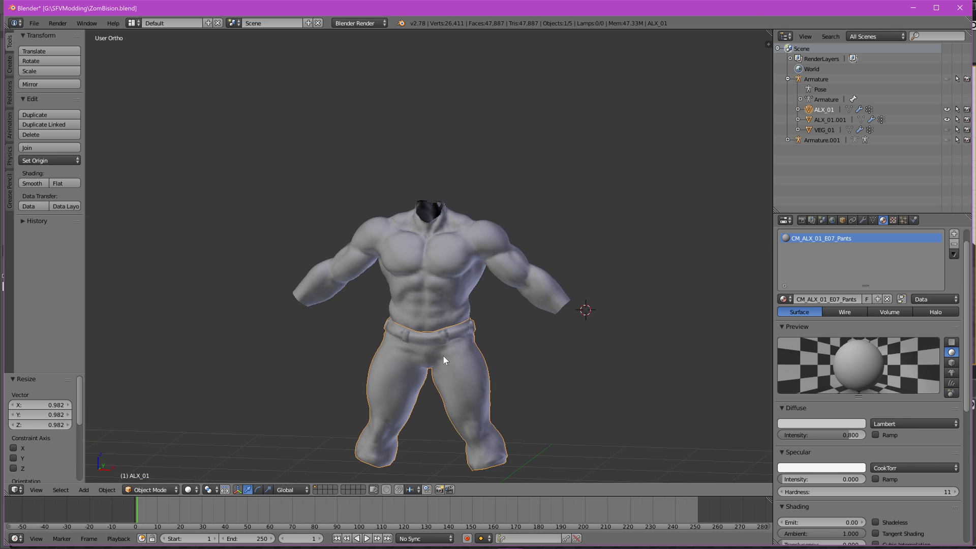
Compare the scaled torso and pants with the VEG_01 mesh by repeatedly showing and hiding it, leaving it hidden
{"action": "left_click", "coordinate": [947, 129]}
{"action": "left_click", "coordinate": [947, 130]}
{"action": "left_click", "coordinate": [948, 130]}
{"action": "left_click", "coordinate": [947, 130]}
{"action": "left_click", "coordinate": [947, 129]}
{"action": "left_click", "coordinate": [947, 130]}
{"action": "left_click", "coordinate": [947, 130]}
{"action": "left_click", "coordinate": [947, 130]}
{"action": "left_click", "coordinate": [947, 130]}
{"action": "left_click", "coordinate": [947, 129]}
{"action": "left_click", "coordinate": [948, 130]}
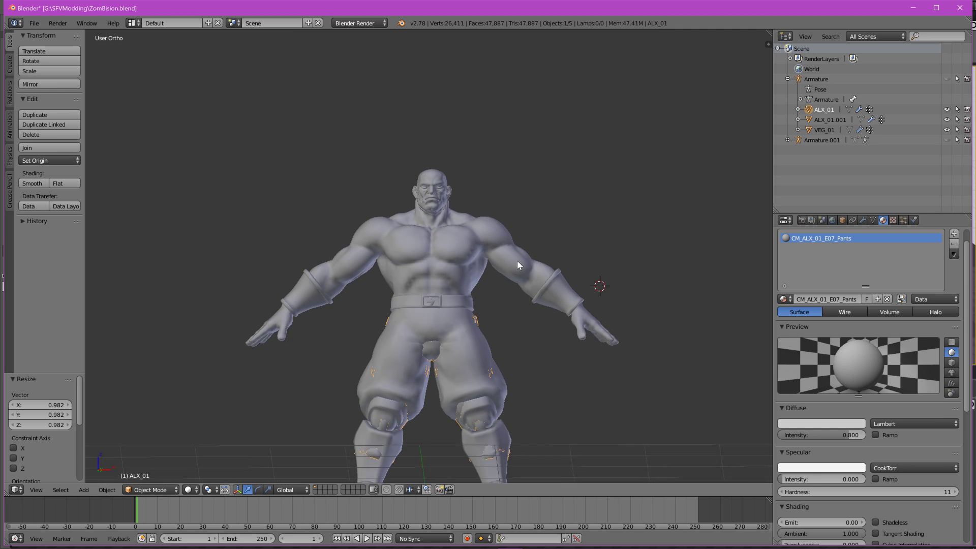
{"action": "scroll", "coordinate": [438, 258], "scroll_direction": "up", "scroll_amount": 2}
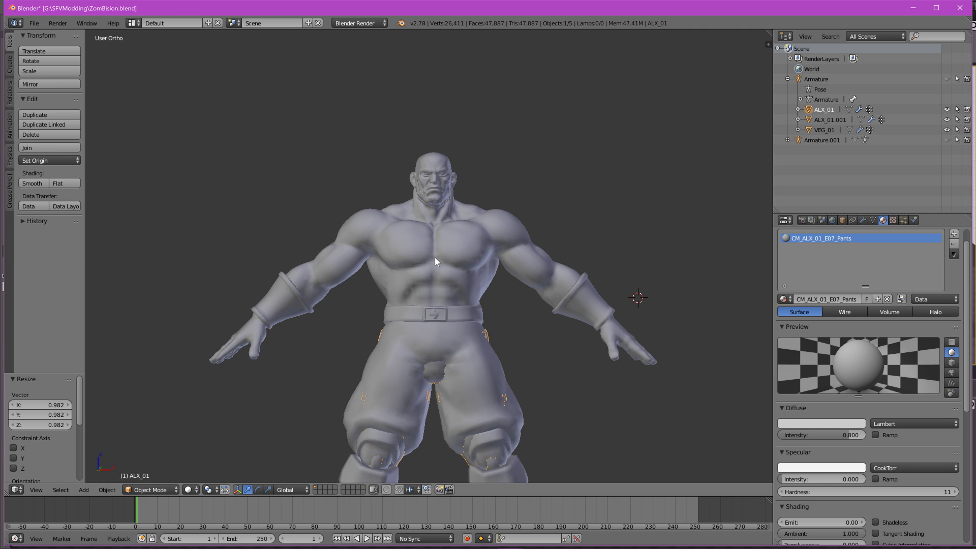
{"action": "scroll", "coordinate": [437, 257], "scroll_direction": "down", "scroll_amount": 1}
{"action": "scroll", "coordinate": [438, 257], "scroll_direction": "up", "scroll_amount": 1}
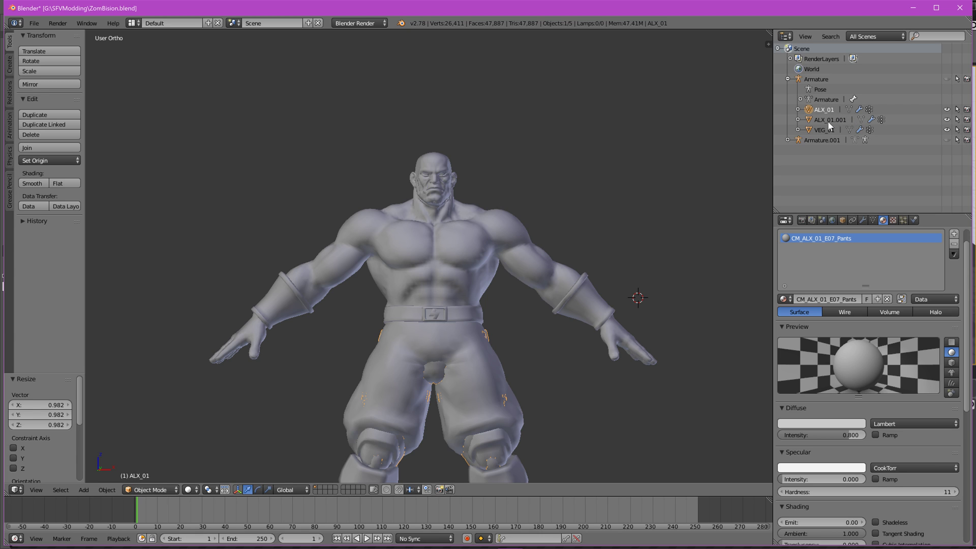
{"action": "left_click", "coordinate": [947, 129]}
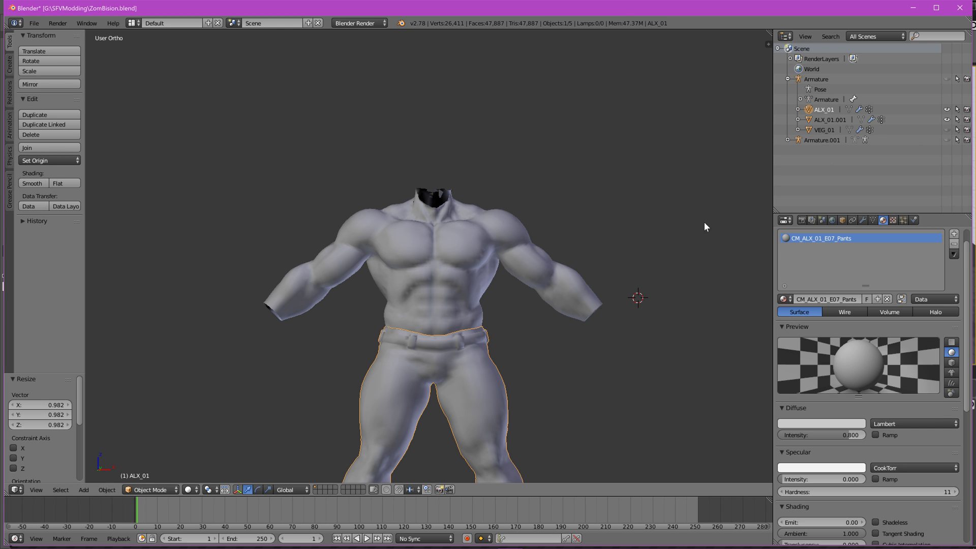
{"action": "middle_click_drag", "start_coordinate": [463, 346], "coordinate": [452, 359]}
{"action": "scroll", "coordinate": [454, 358], "scroll_direction": "down", "scroll_amount": 1}
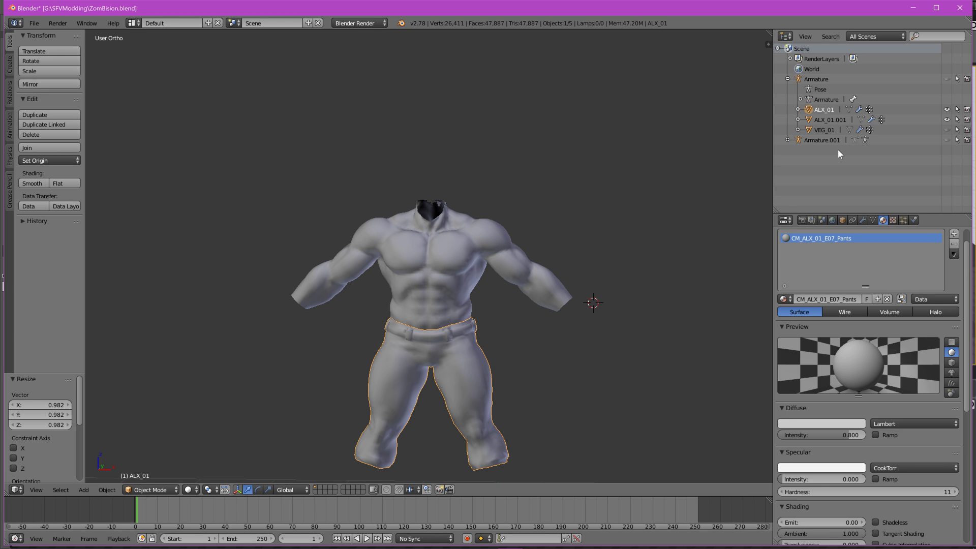
Join the pants mesh ALX_01 into the torso mesh ALX_01.001, with the torso as the active object
{"action": "left_click", "coordinate": [809, 121], "text": "ctrl"}
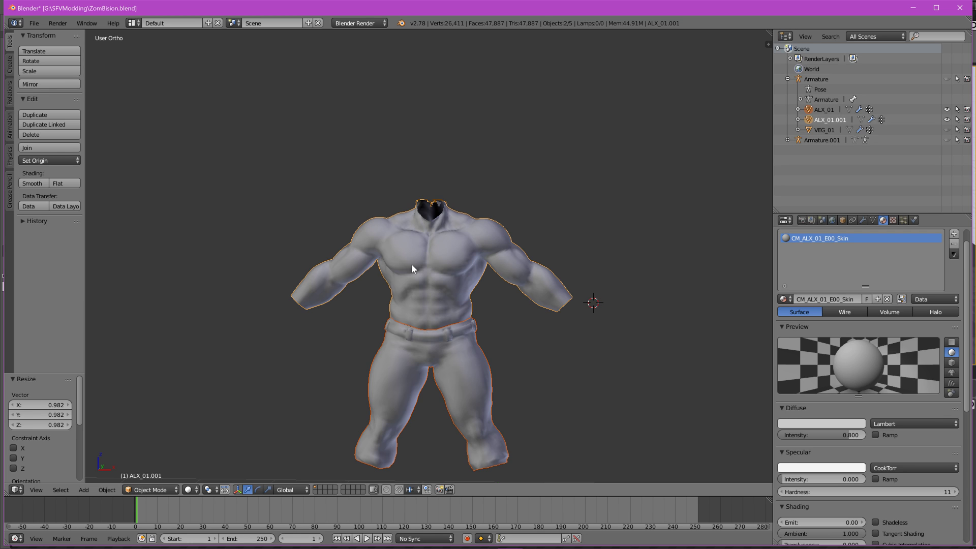
{"action": "right_click", "coordinate": [450, 282]}
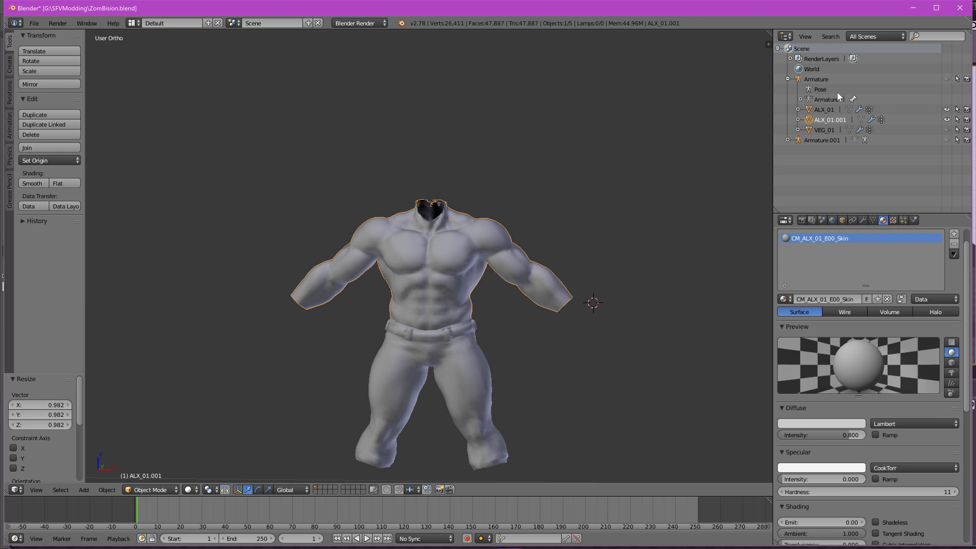
{"action": "left_click", "coordinate": [813, 110]}
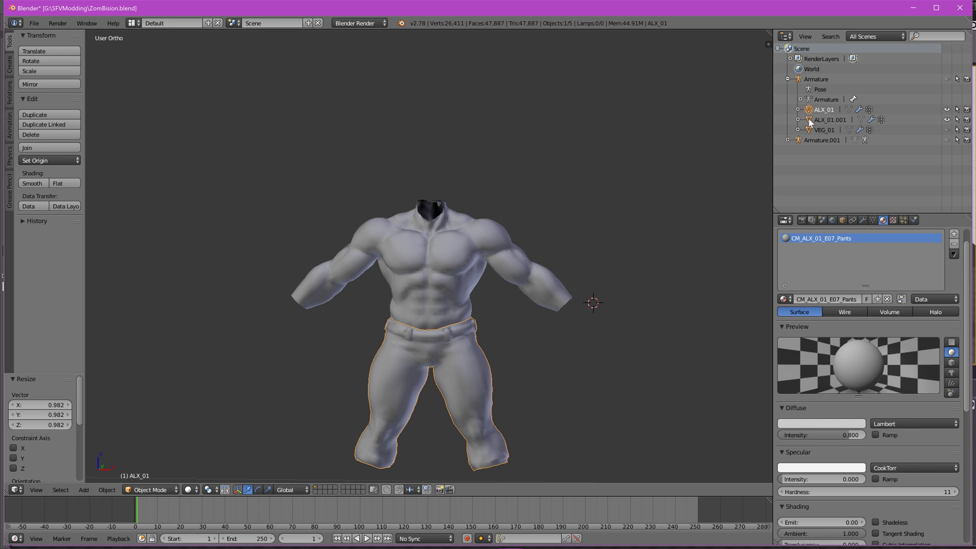
{"action": "left_click", "coordinate": [813, 120], "text": "ctrl"}
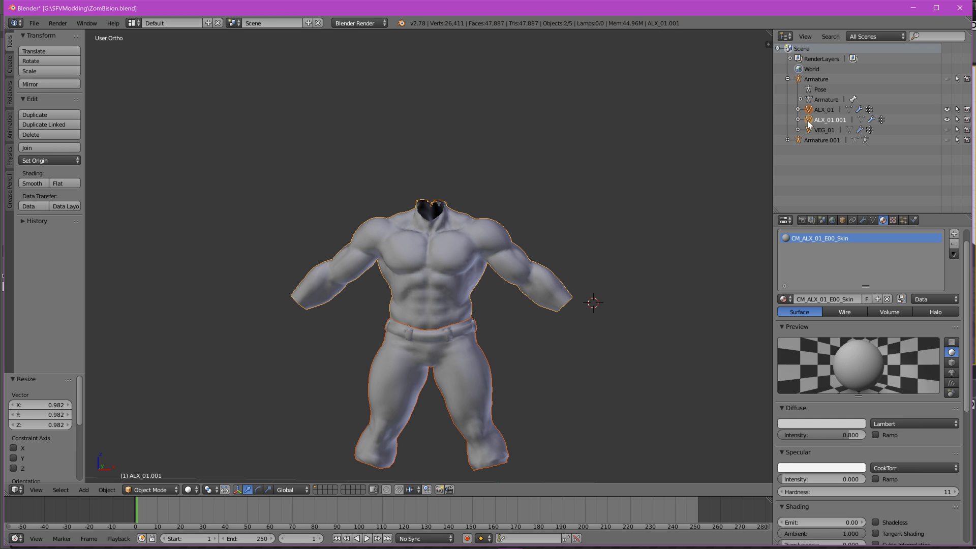
{"action": "left_click", "coordinate": [109, 490]}
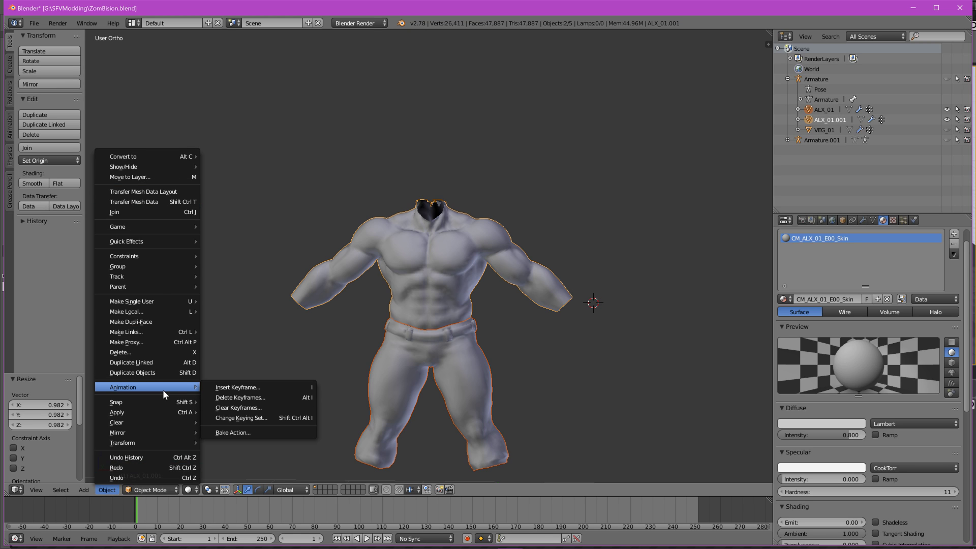
{"action": "mouse_move", "coordinate": [172, 444]}
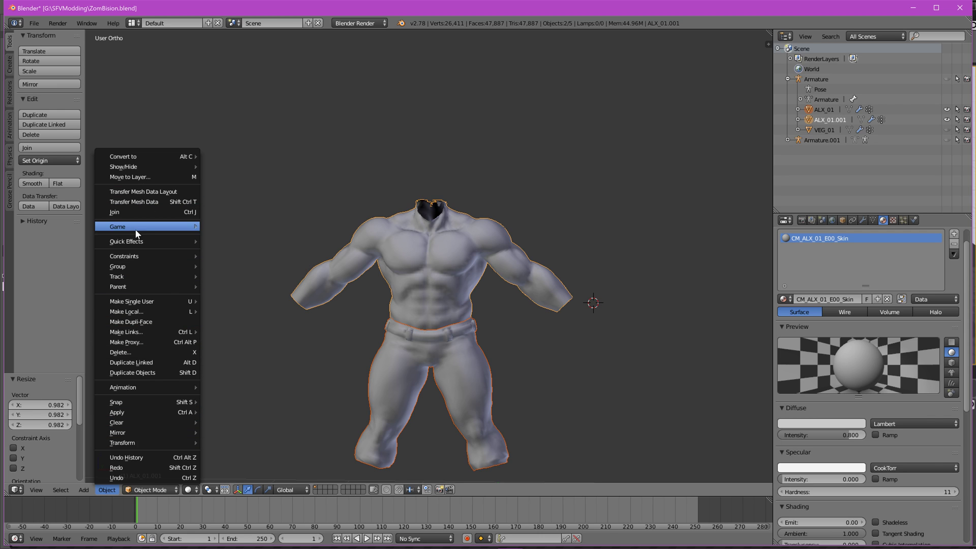
{"action": "mouse_move", "coordinate": [152, 241]}
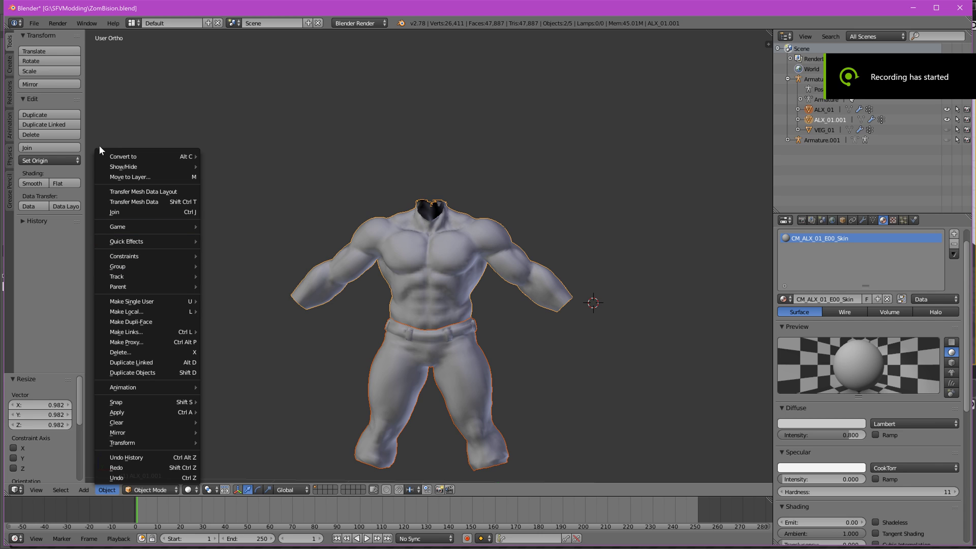
{"action": "left_click", "coordinate": [124, 213]}
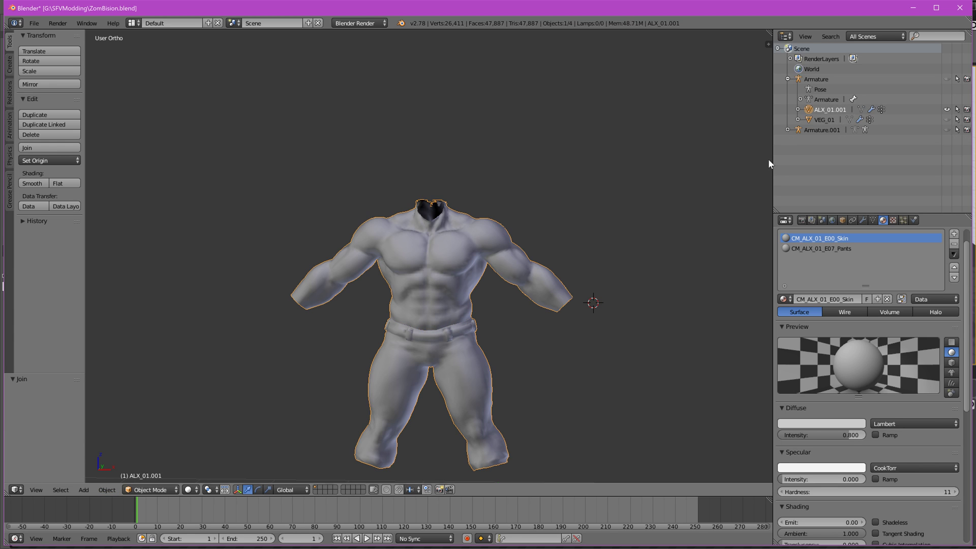
Inspect the joined mesh's data and its skin and pants material slots, and select the VEG_01 mesh to view its materials
{"action": "left_click", "coordinate": [798, 110]}
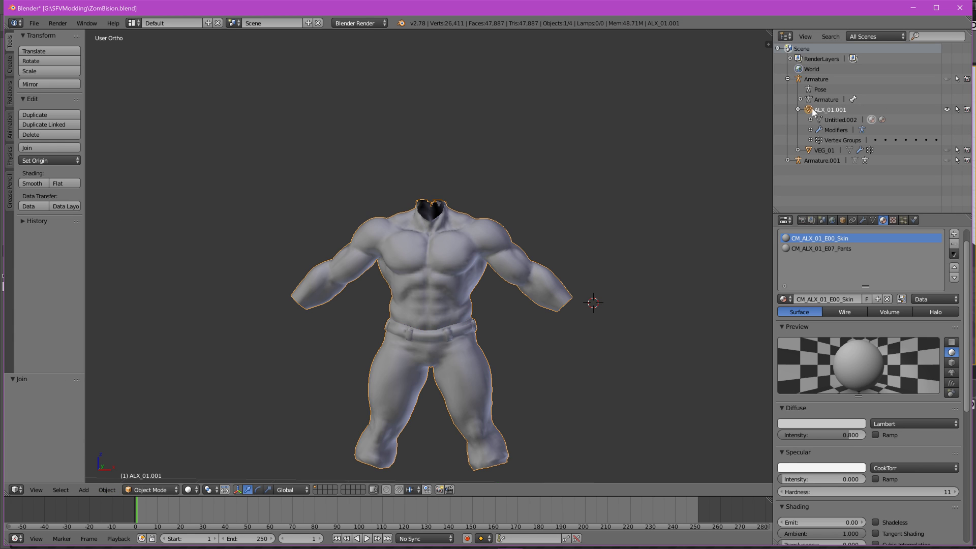
{"action": "middle_click_drag", "start_coordinate": [411, 186], "coordinate": [590, 270]}
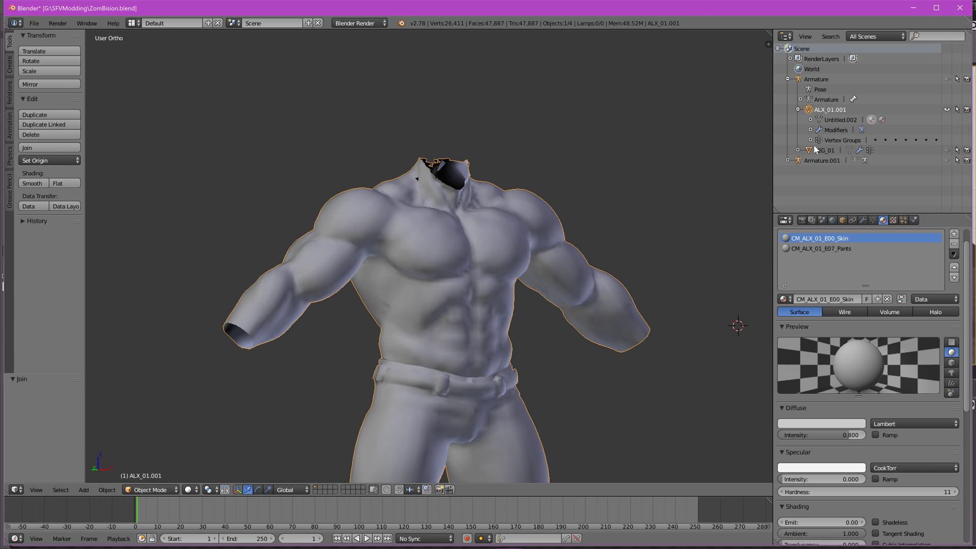
{"action": "left_click", "coordinate": [842, 121]}
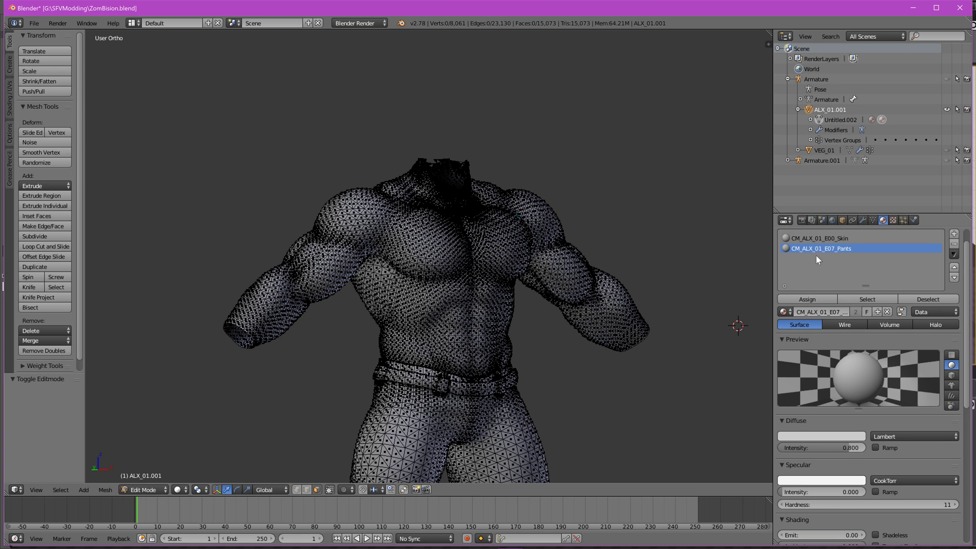
{"action": "left_click", "coordinate": [818, 239]}
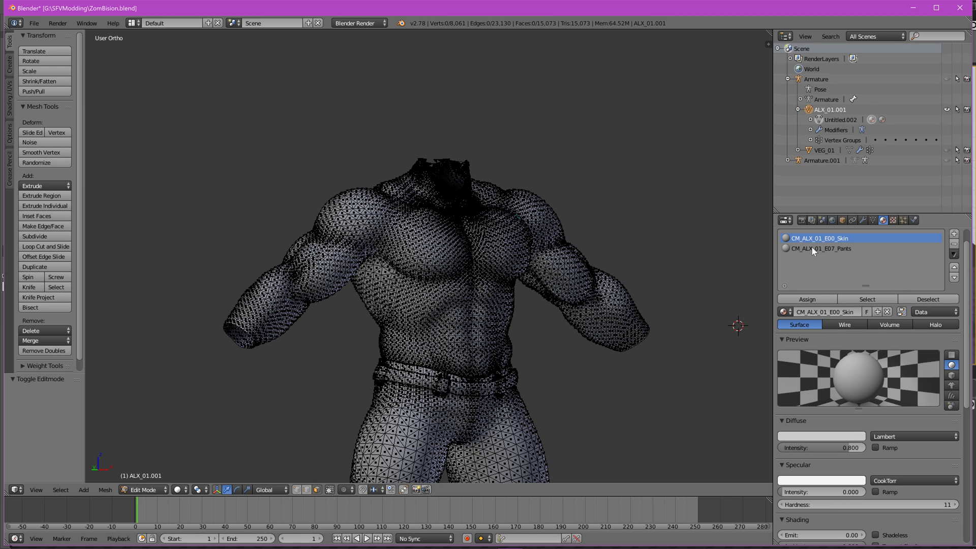
{"action": "left_click", "coordinate": [809, 150]}
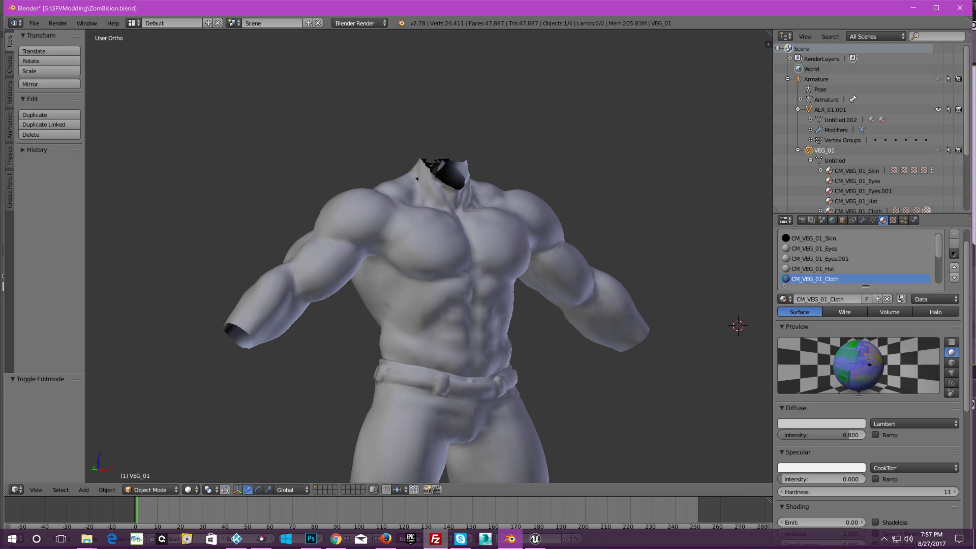
Switch to Unreal Editor, open the CT_VEG_01_NORMAL texture for editing and show its details
{"action": "left_click", "coordinate": [536, 538]}
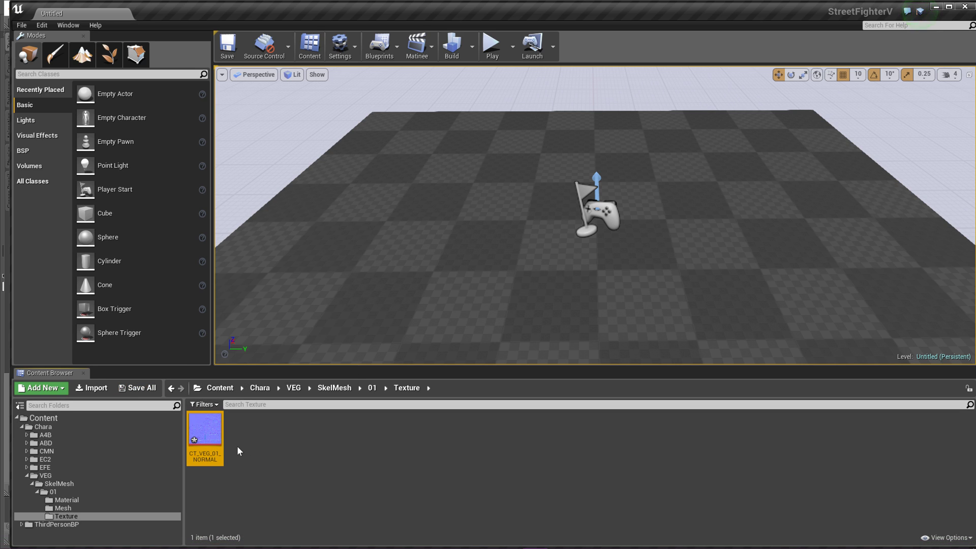
{"action": "right_click", "coordinate": [206, 435]}
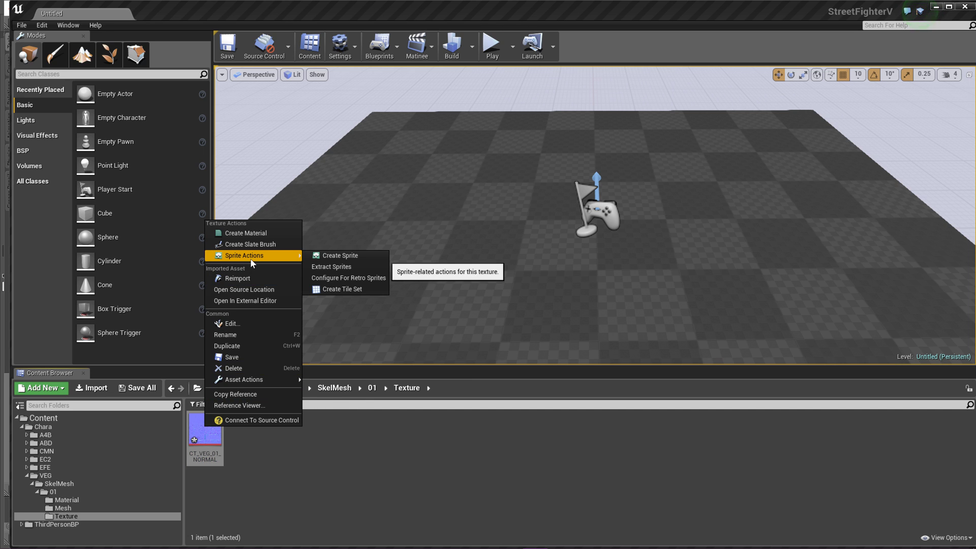
{"action": "left_click", "coordinate": [232, 323]}
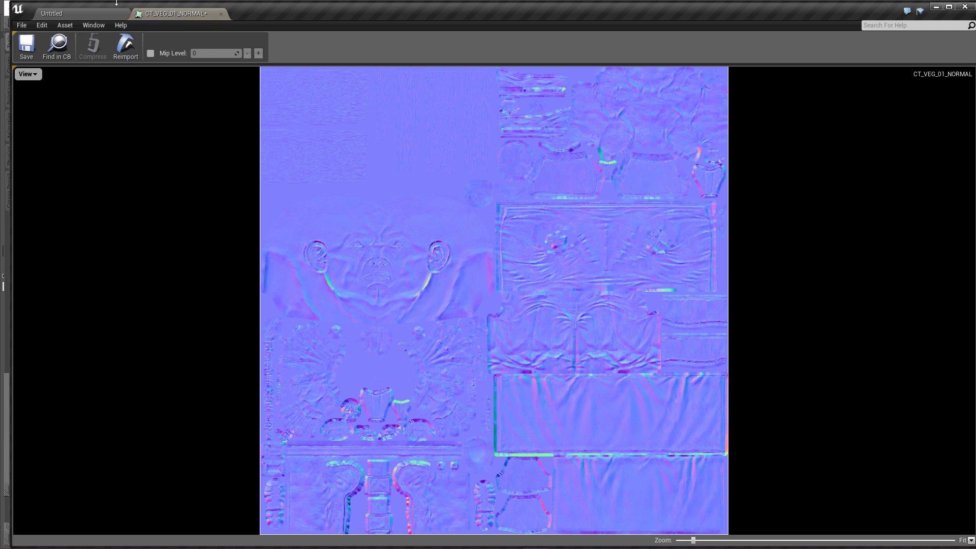
{"action": "left_click", "coordinate": [93, 26]}
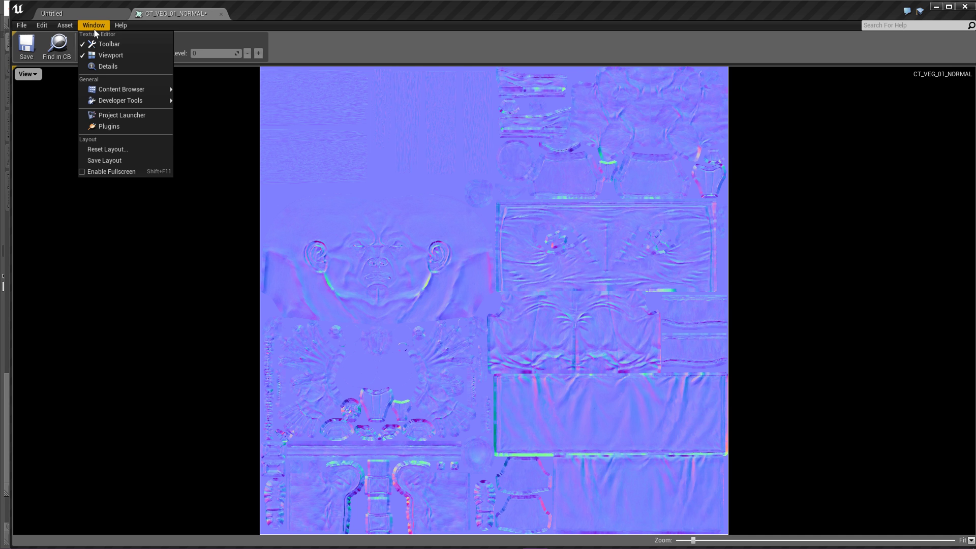
{"action": "left_click", "coordinate": [108, 66]}
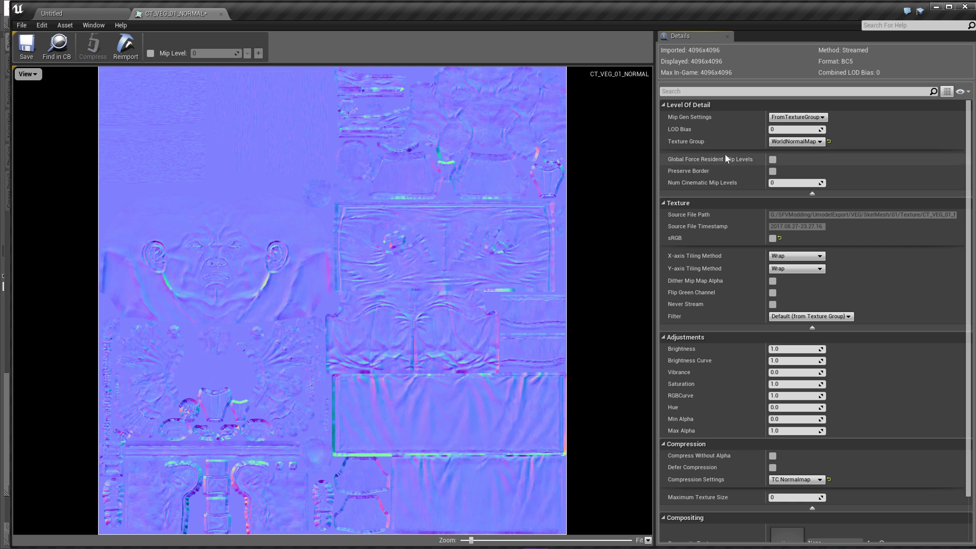
Set the normal map's texture group to CharacterNormalMap and enable Compress Without Alpha
{"action": "left_click", "coordinate": [803, 143]}
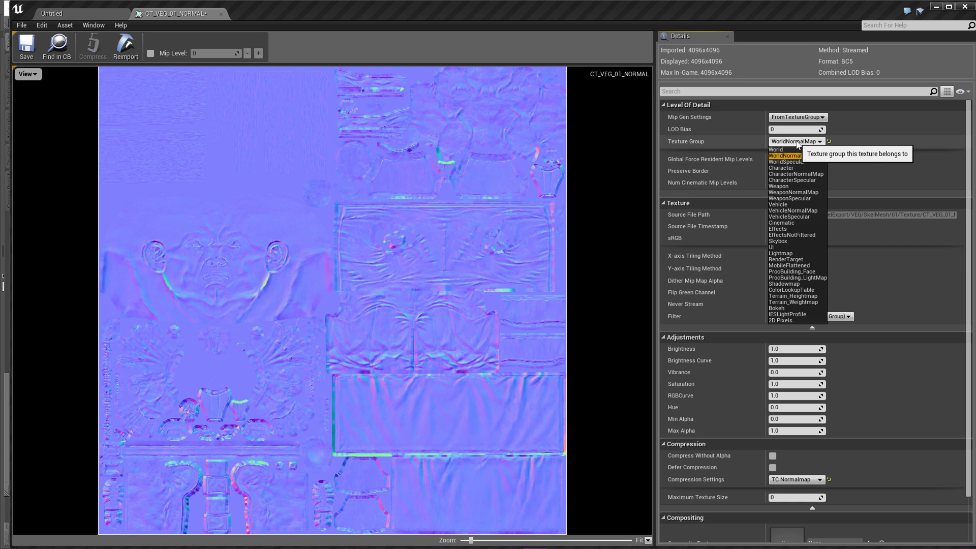
{"action": "left_click", "coordinate": [790, 175]}
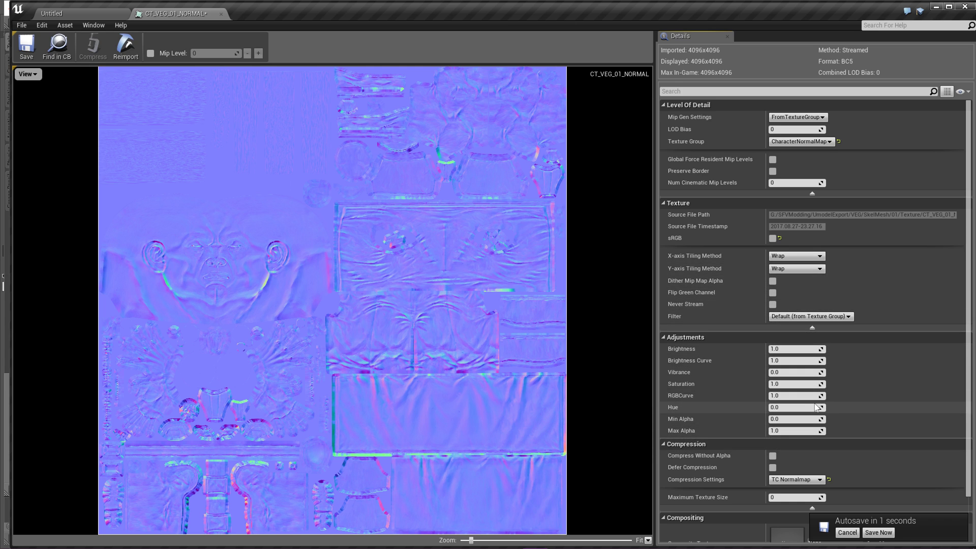
{"action": "scroll", "coordinate": [816, 407], "scroll_direction": "down", "scroll_amount": 2}
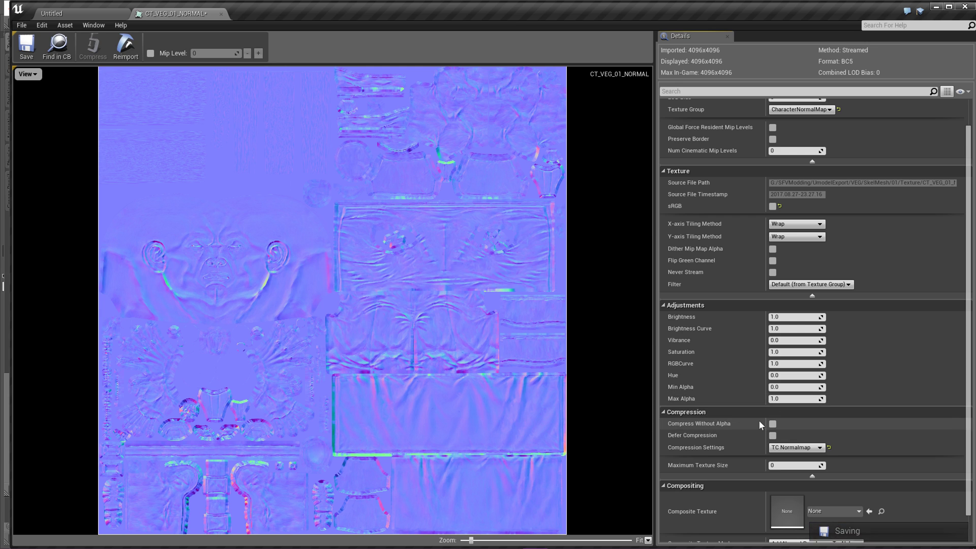
{"action": "left_click", "coordinate": [772, 424]}
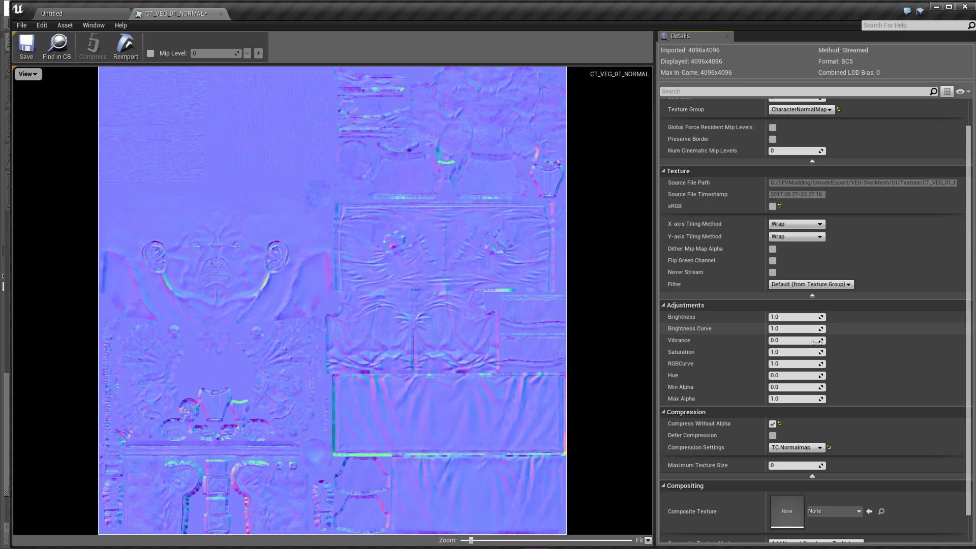
{"action": "left_click", "coordinate": [772, 424]}
{"action": "left_click", "coordinate": [772, 424]}
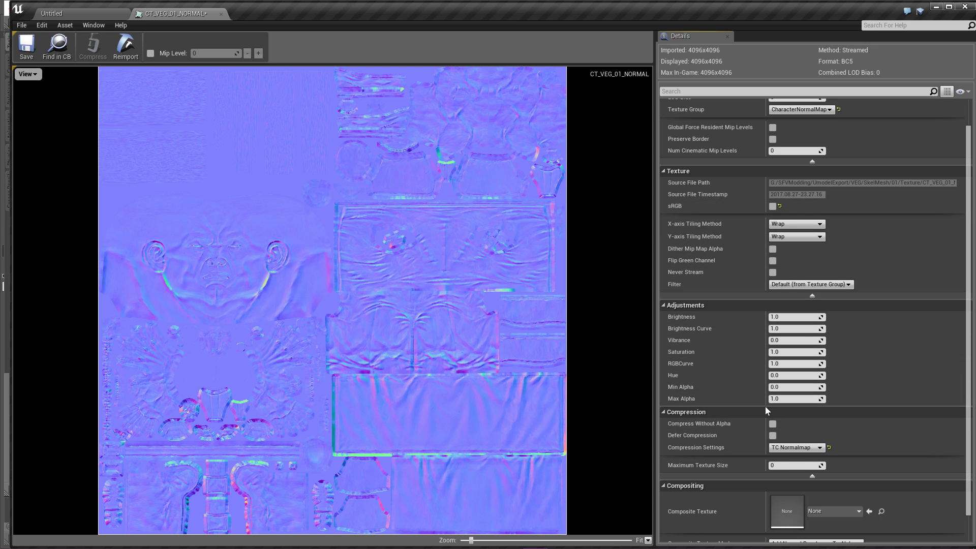
{"action": "left_click", "coordinate": [773, 425]}
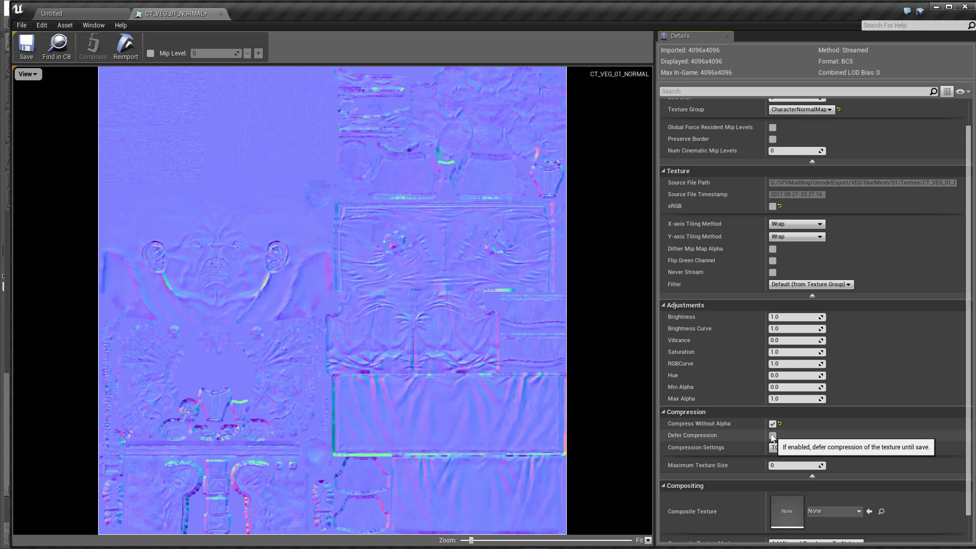
Try WorldNormalMap as the normal map's texture group, and switch it back to CharacterNormalMap
{"action": "scroll", "coordinate": [816, 150], "scroll_direction": "up", "scroll_amount": 2}
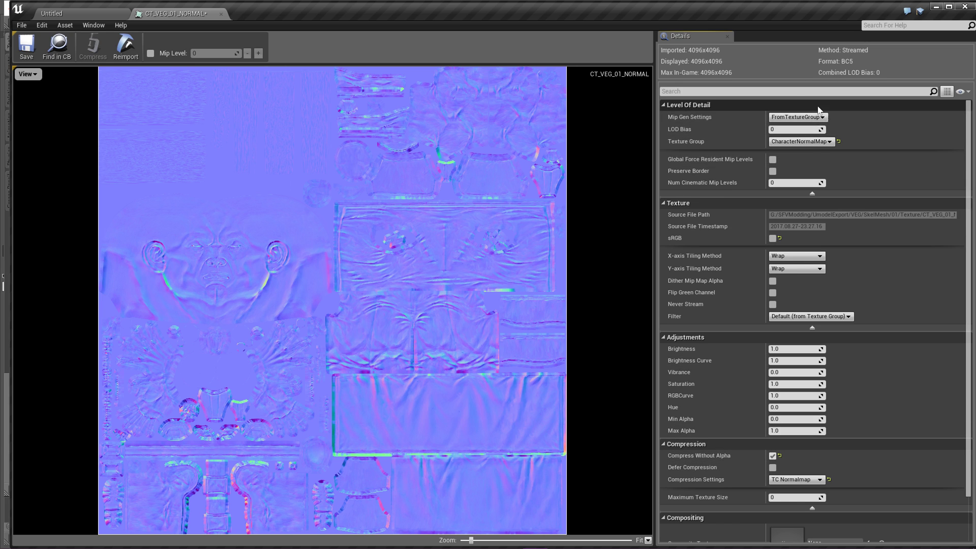
{"action": "left_click", "coordinate": [794, 142]}
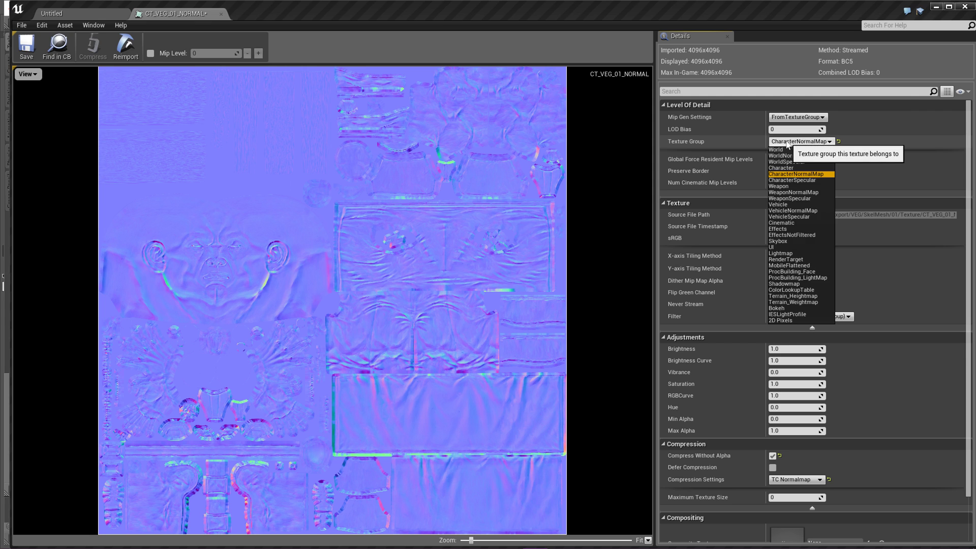
{"action": "left_click", "coordinate": [804, 156]}
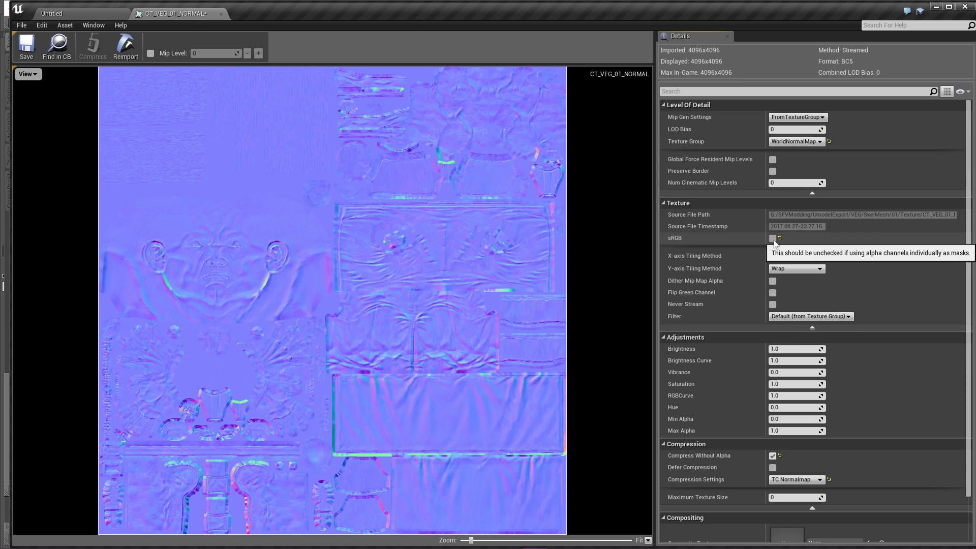
{"action": "left_click", "coordinate": [797, 141]}
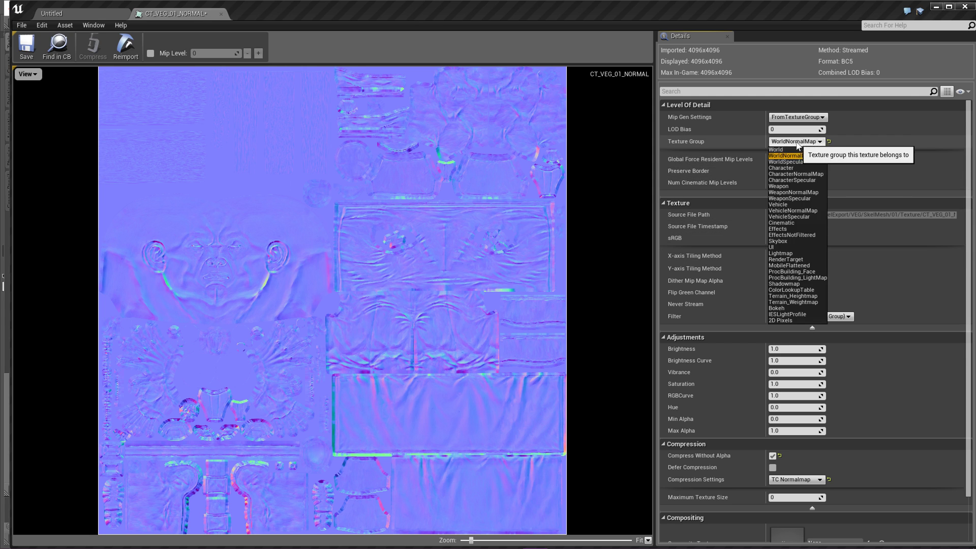
{"action": "left_click", "coordinate": [798, 175]}
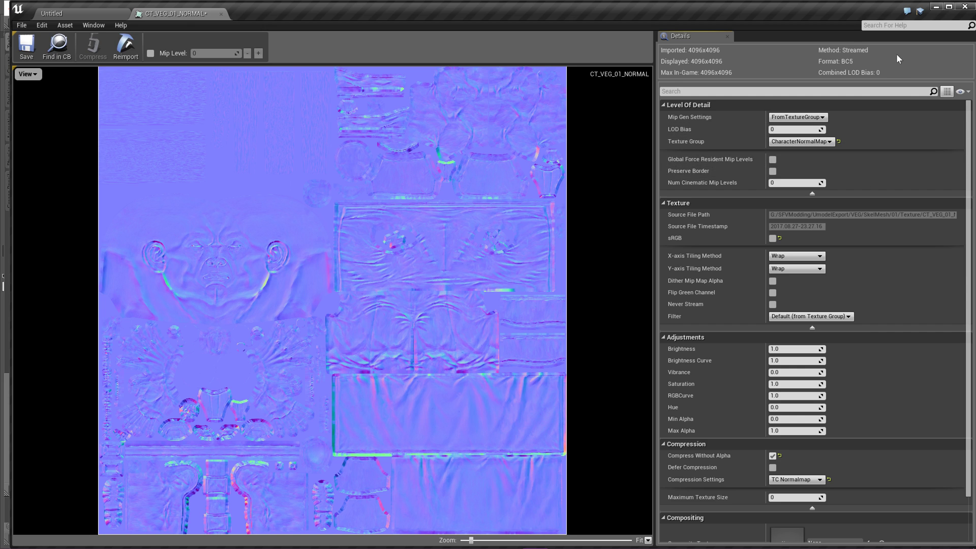
Set the normal map's Composite Texture Mode to Disabled
{"action": "scroll", "coordinate": [863, 449], "scroll_direction": "down", "scroll_amount": 3}
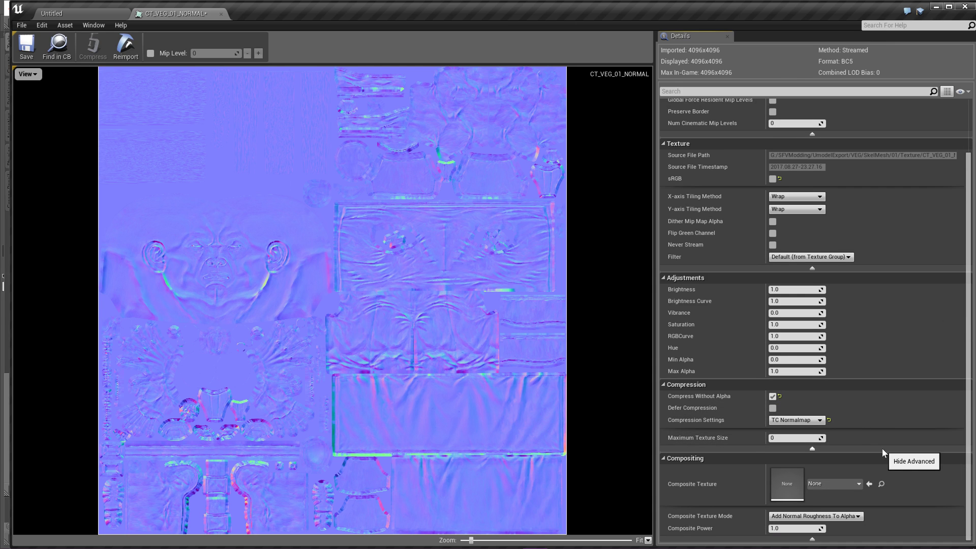
{"action": "left_click", "coordinate": [827, 517]}
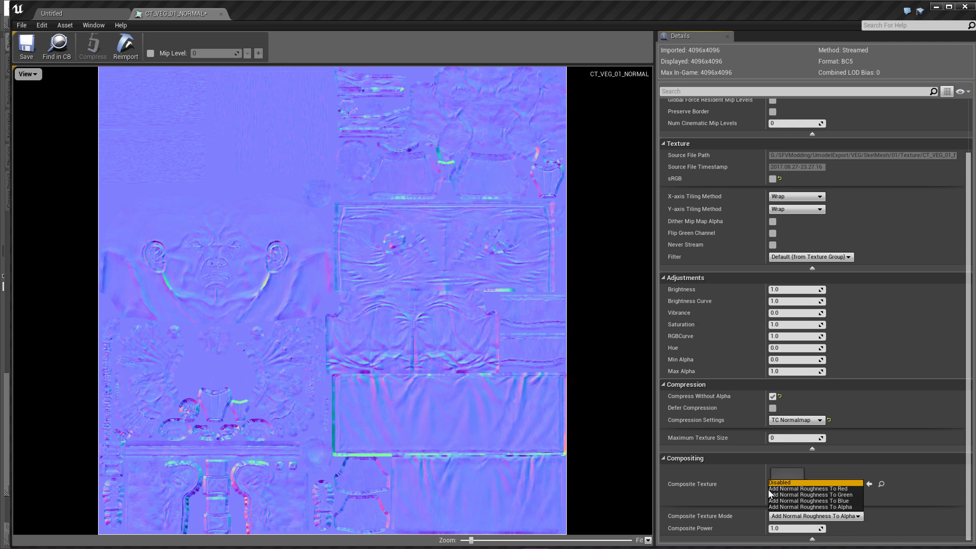
{"action": "left_click", "coordinate": [749, 488]}
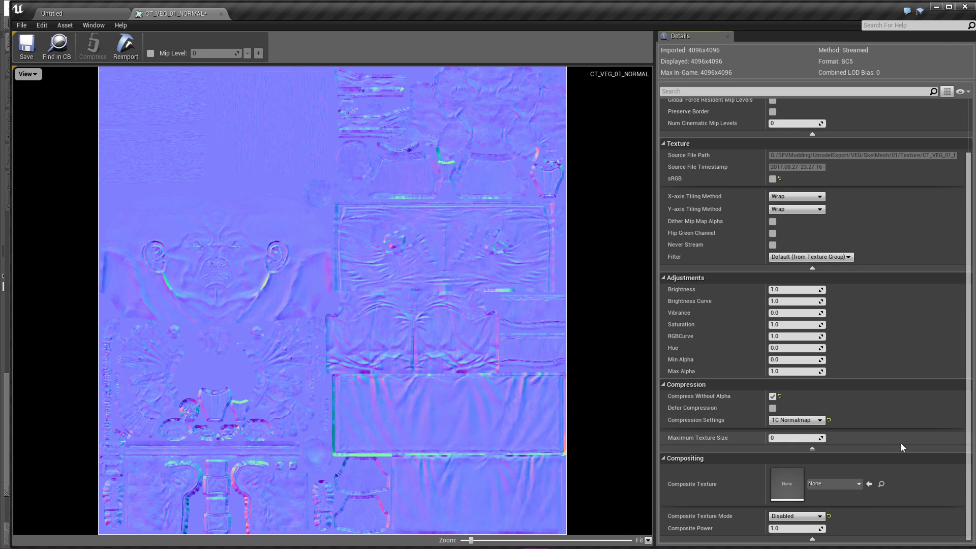
{"action": "left_click", "coordinate": [797, 516]}
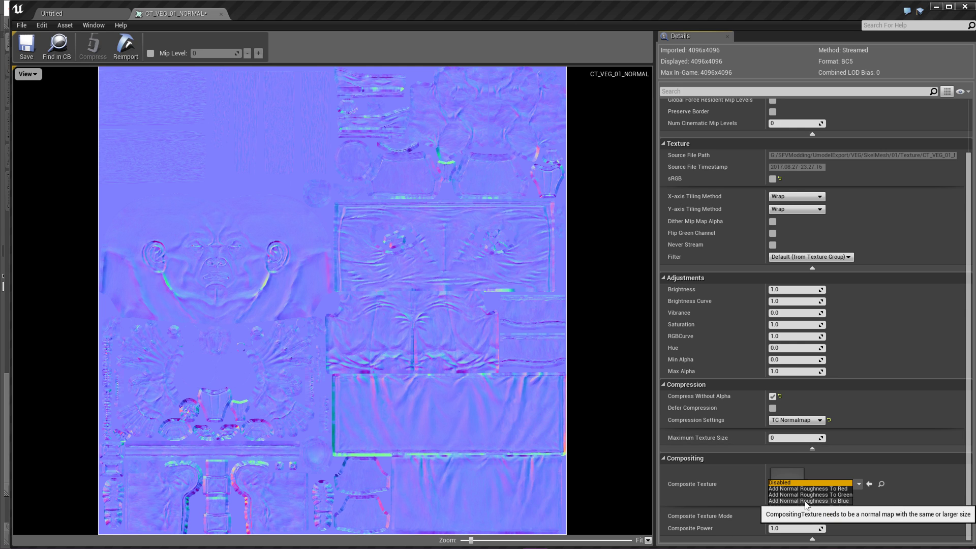
{"action": "left_click", "coordinate": [709, 495]}
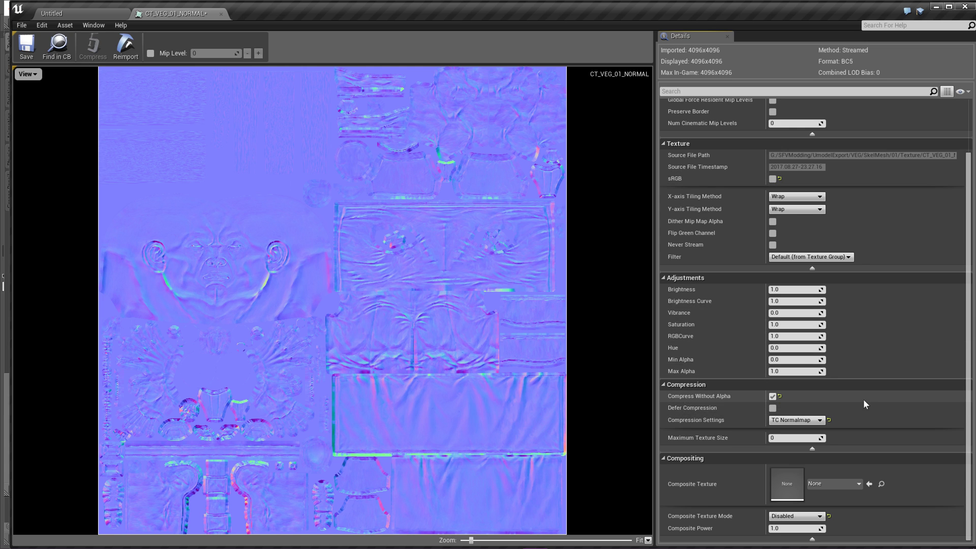
Try CT_VEG_01_NORMAL as its own composite texture, and reset the composite texture to None
{"action": "left_click", "coordinate": [869, 483]}
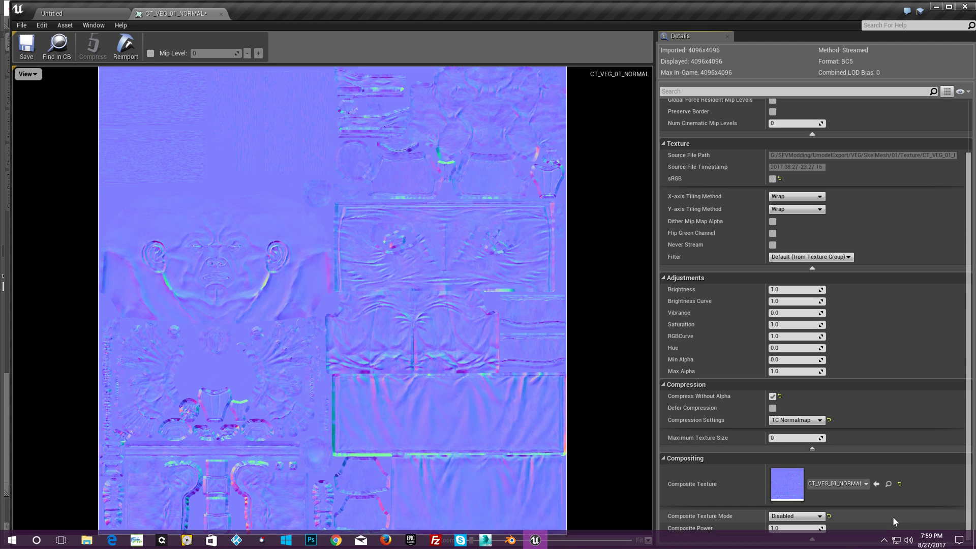
{"action": "left_click", "coordinate": [899, 485]}
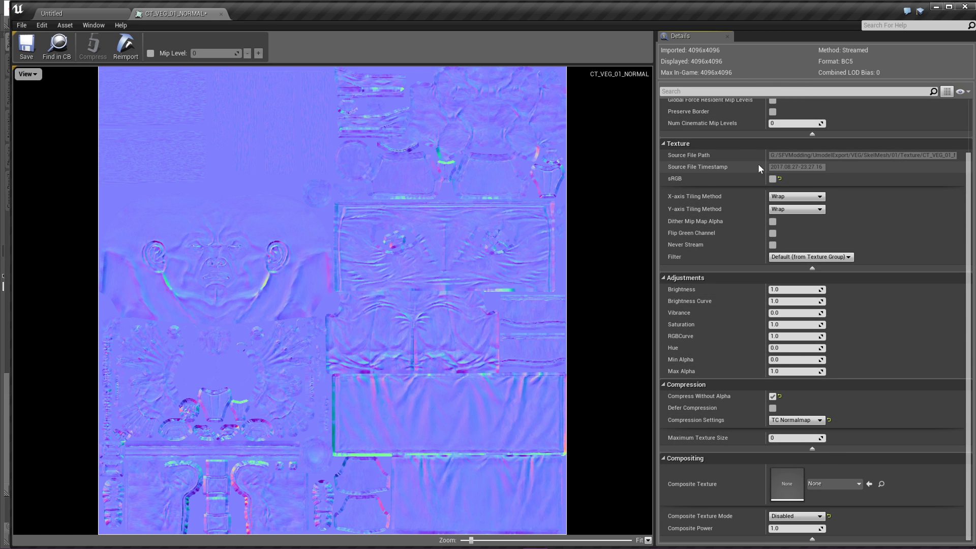
{"action": "scroll", "coordinate": [761, 161], "scroll_direction": "up", "scroll_amount": 3}
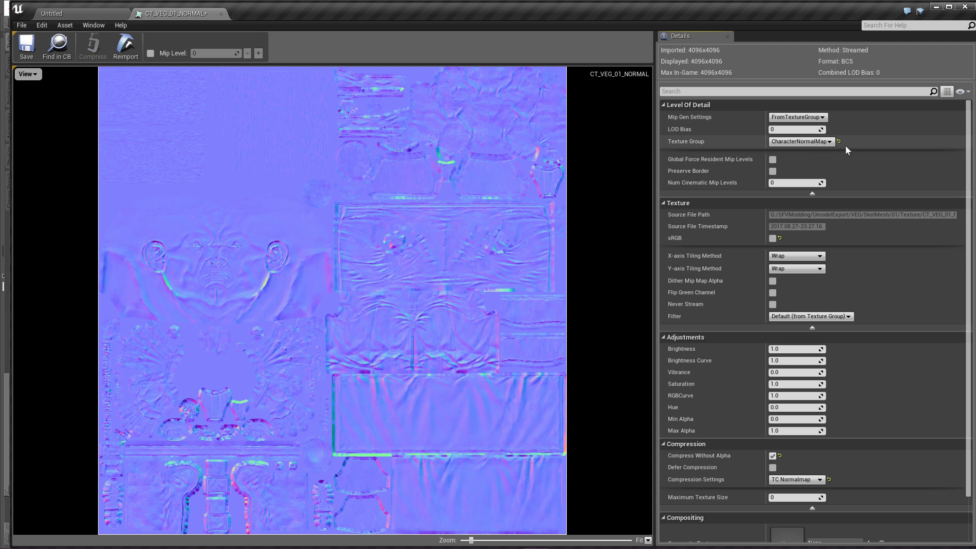
{"action": "scroll", "coordinate": [799, 143], "scroll_direction": "down", "scroll_amount": 3}
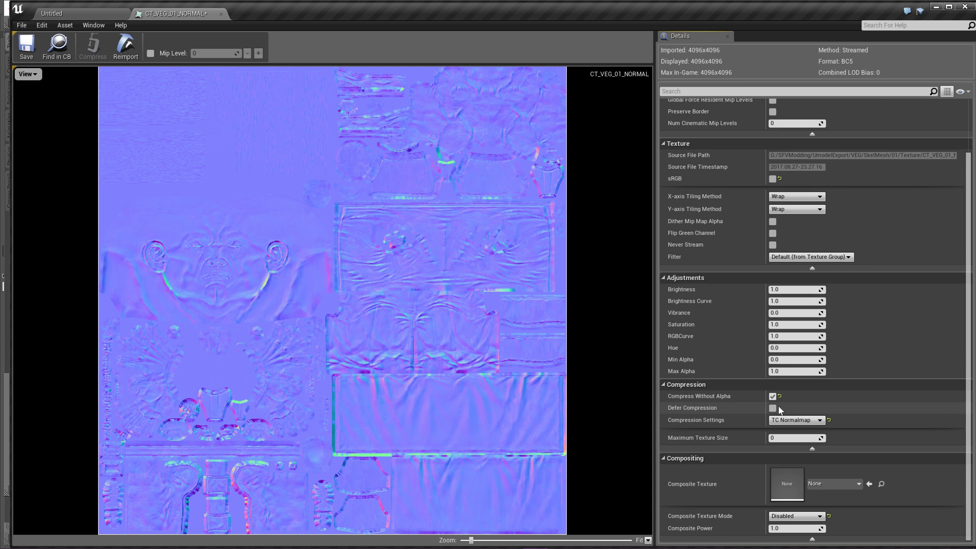
{"action": "scroll", "coordinate": [691, 387], "scroll_direction": "up", "scroll_amount": 1}
{"action": "scroll", "coordinate": [691, 387], "scroll_direction": "up", "scroll_amount": 3}
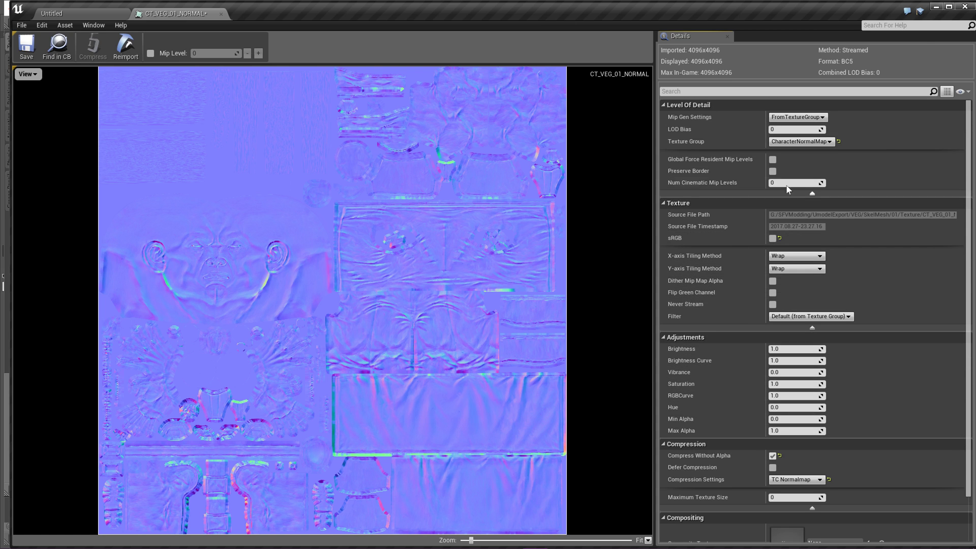
Save the CT_VEG_01_NORMAL texture and close its details and texture editor
{"action": "key", "text": "ctrl+s"}
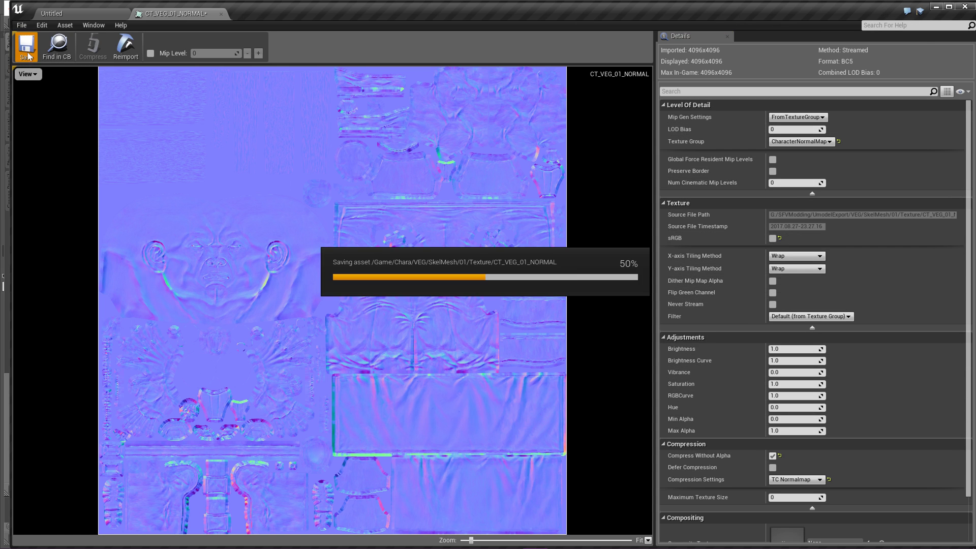
{"action": "left_click", "coordinate": [727, 37]}
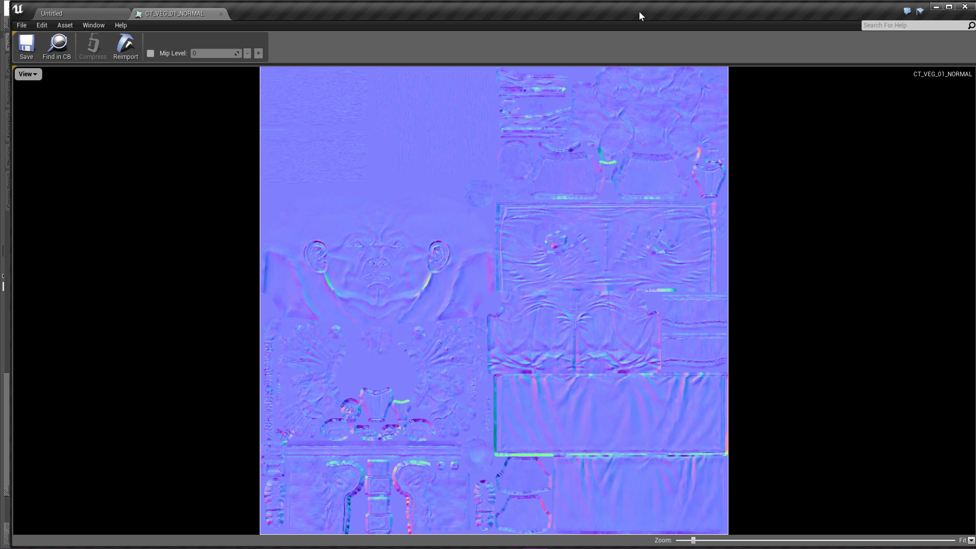
{"action": "left_click", "coordinate": [220, 14]}
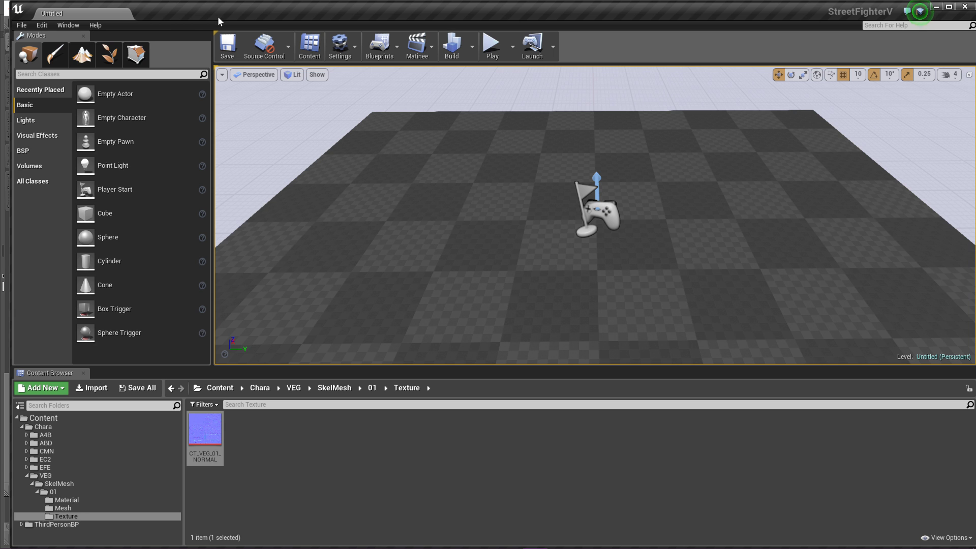
Save all project assets and cook the content for Windows
{"action": "left_click", "coordinate": [22, 25]}
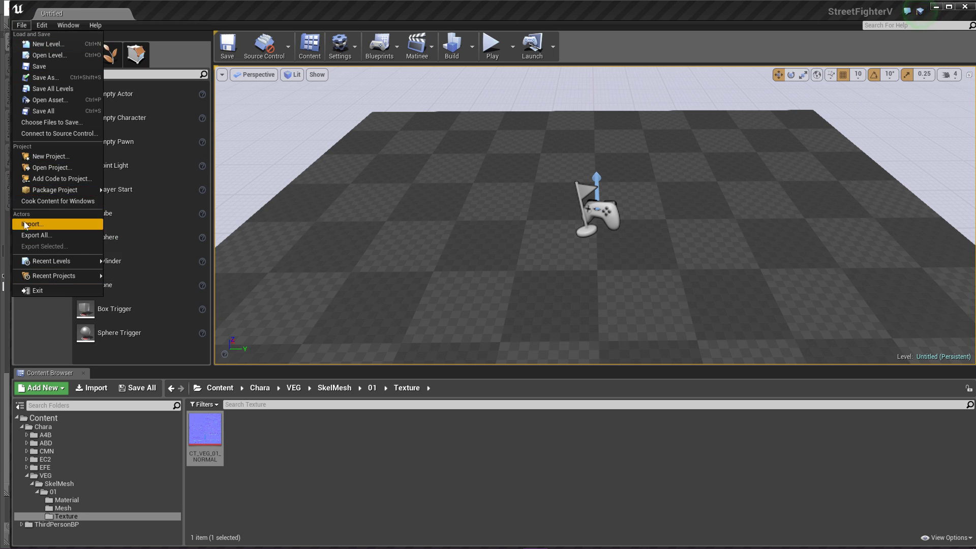
{"action": "left_click", "coordinate": [30, 112]}
{"action": "left_click", "coordinate": [21, 25]}
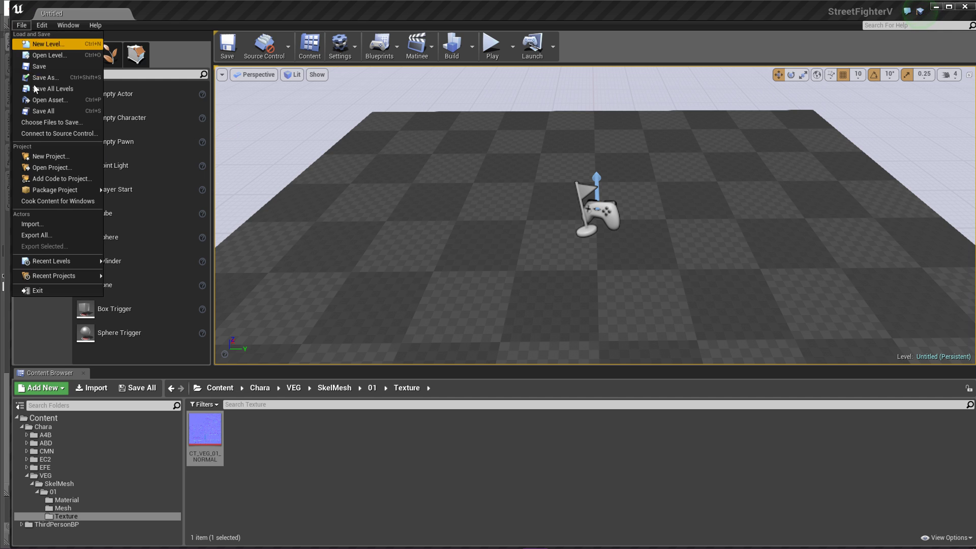
{"action": "left_click", "coordinate": [161, 336]}
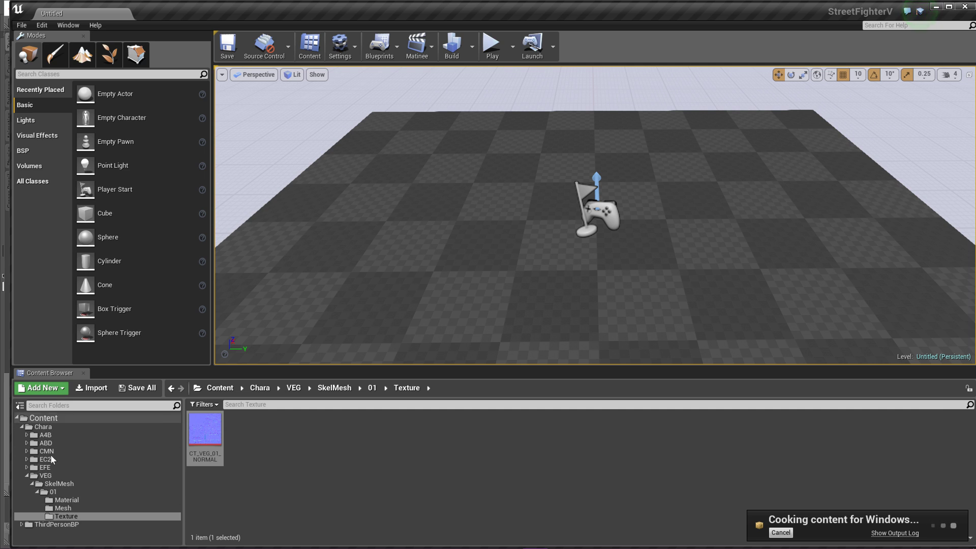
Show the VEG/SkelMesh/01/Texture content folder in File Explorer
{"action": "left_click", "coordinate": [63, 517]}
{"action": "right_click", "coordinate": [62, 518]}
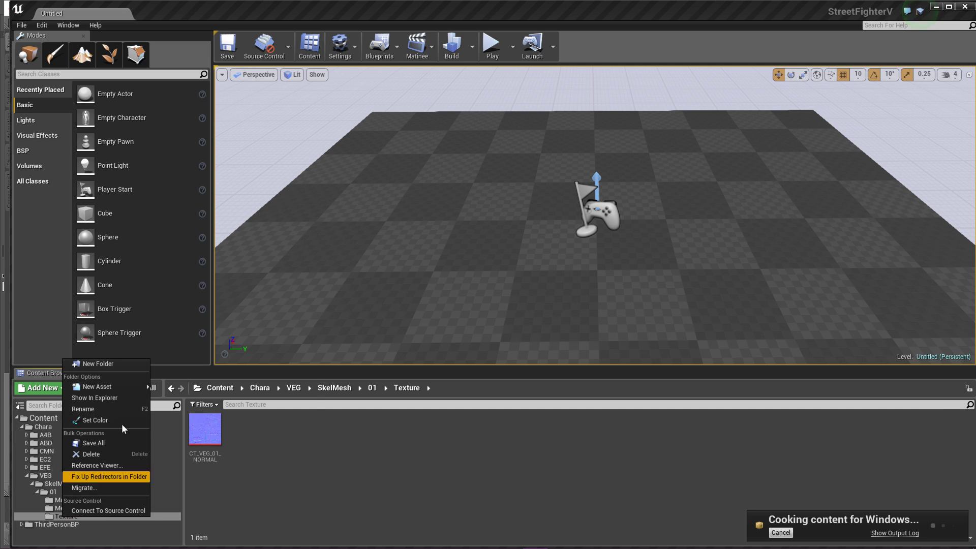
{"action": "left_click", "coordinate": [105, 399]}
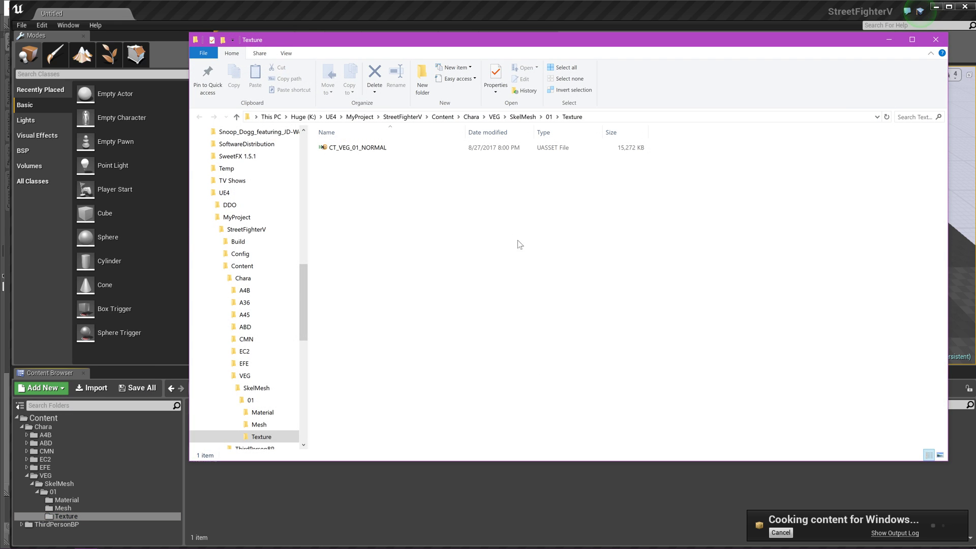
From the StreetFighterV project folder, browse to Saved\Cooked\WindowsNoEditor\StreetFighterV
{"action": "left_click", "coordinate": [419, 116]}
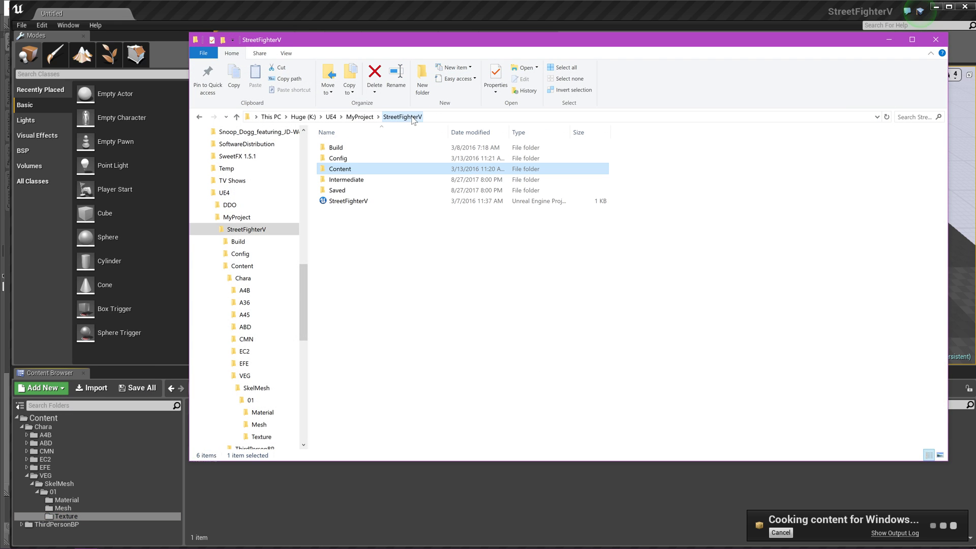
{"action": "double_click", "coordinate": [339, 191]}
{"action": "double_click", "coordinate": [339, 179]}
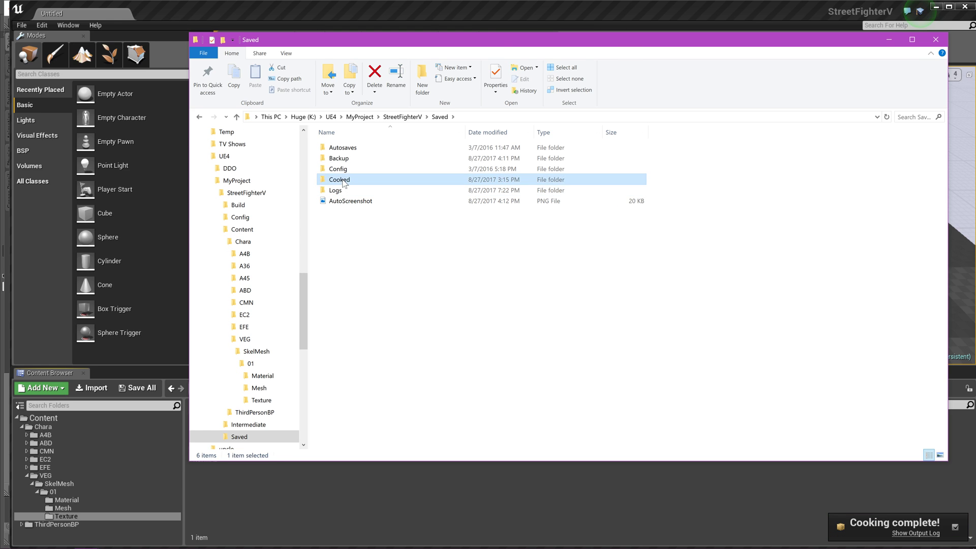
{"action": "double_click", "coordinate": [346, 148]}
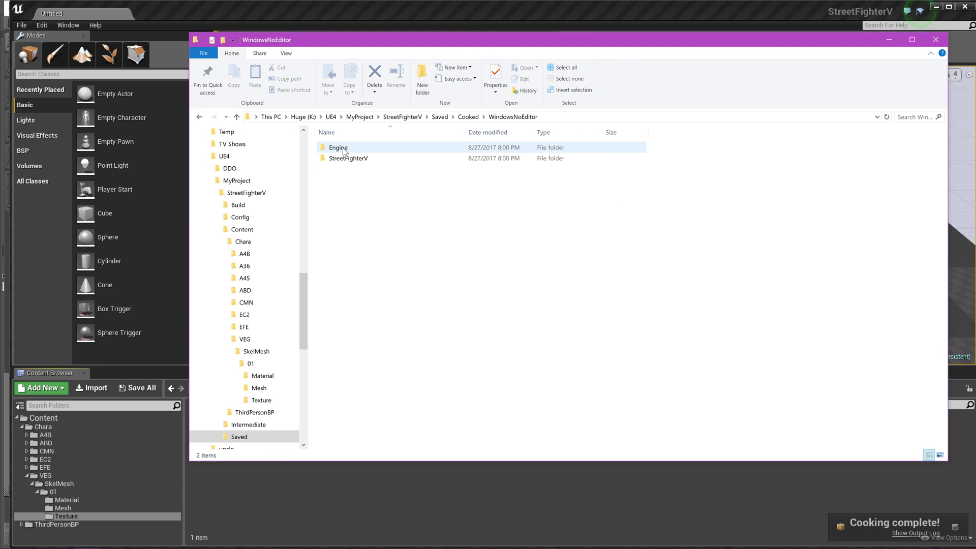
{"action": "left_click", "coordinate": [347, 158]}
{"action": "double_click", "coordinate": [348, 158]}
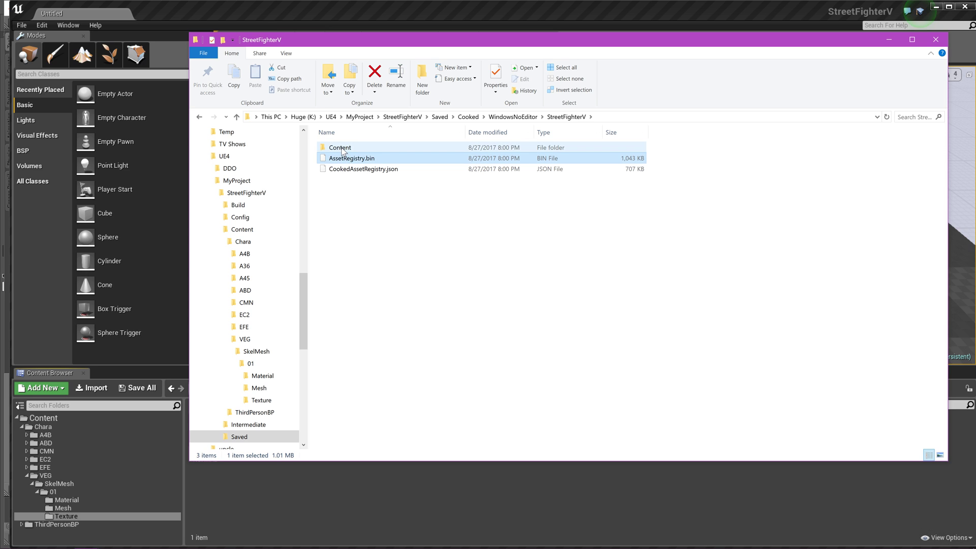
Browse the cooked output to Content\Chara\VEG\SkelMesh\01\Texture
{"action": "double_click", "coordinate": [341, 148]}
{"action": "double_click", "coordinate": [336, 148]}
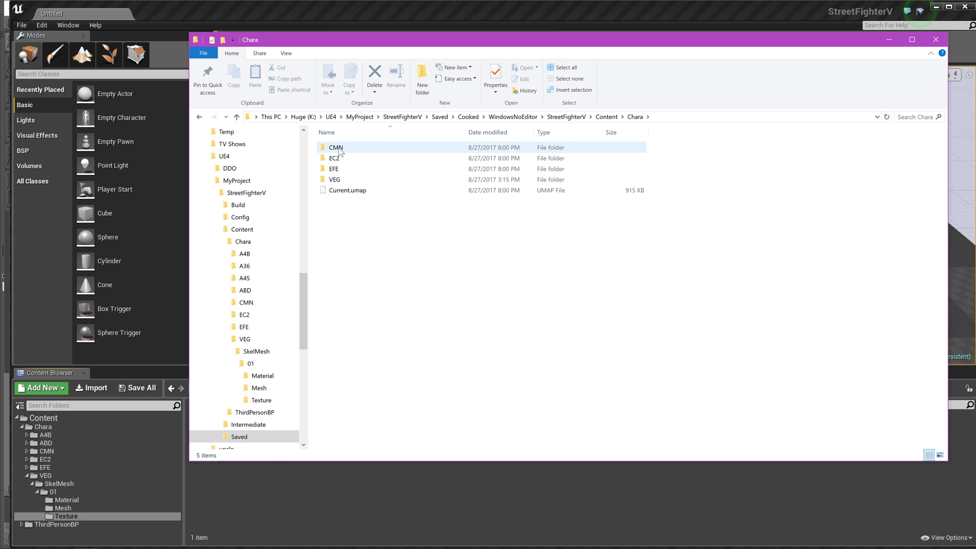
{"action": "left_click", "coordinate": [336, 181]}
{"action": "double_click", "coordinate": [337, 181]}
{"action": "left_click", "coordinate": [338, 148]}
{"action": "double_click", "coordinate": [337, 149]}
{"action": "double_click", "coordinate": [336, 149]}
{"action": "double_click", "coordinate": [337, 148]}
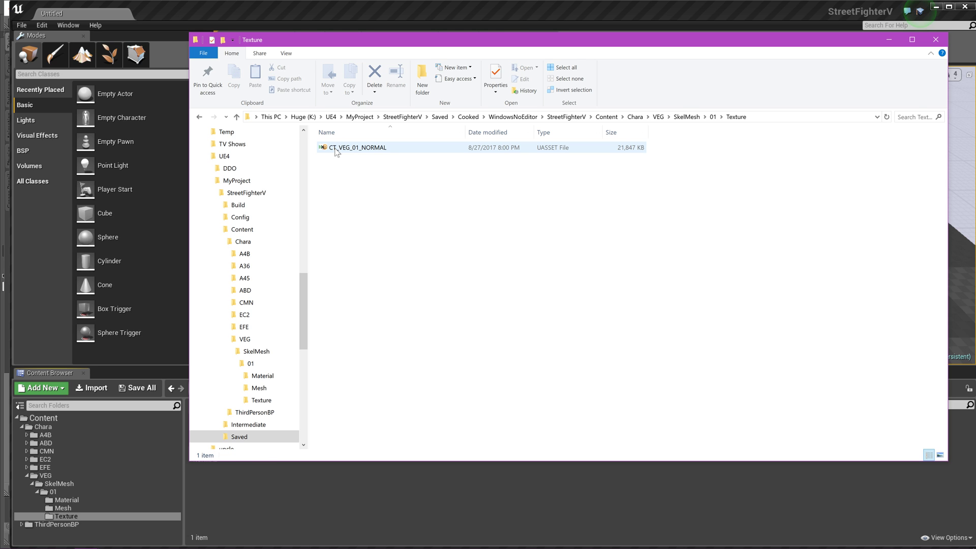
Open the cooked CT_VEG_01_NORMAL file in HxD and highlight the PF_BC5 format text in its header
{"action": "double_click", "coordinate": [337, 148]}
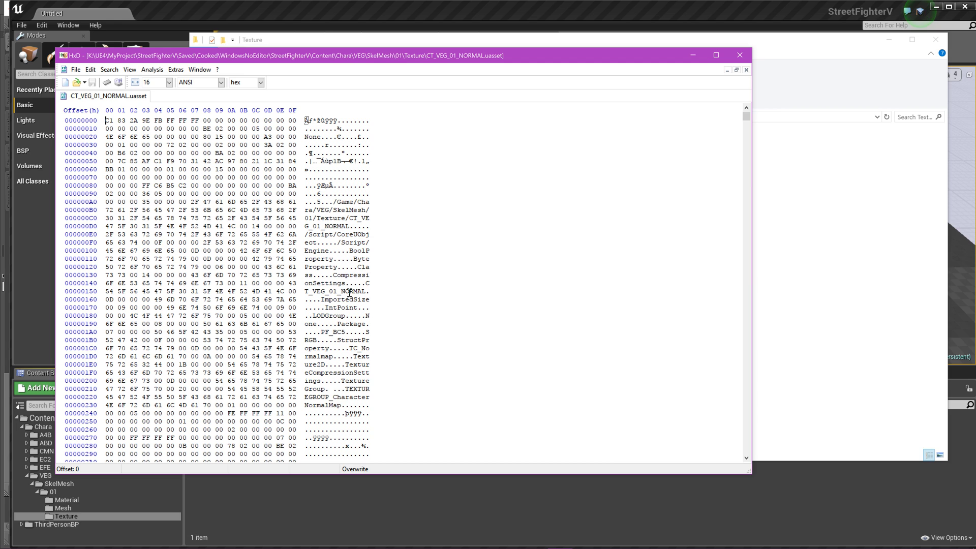
{"action": "left_click_drag", "start_coordinate": [320, 332], "coordinate": [347, 332]}
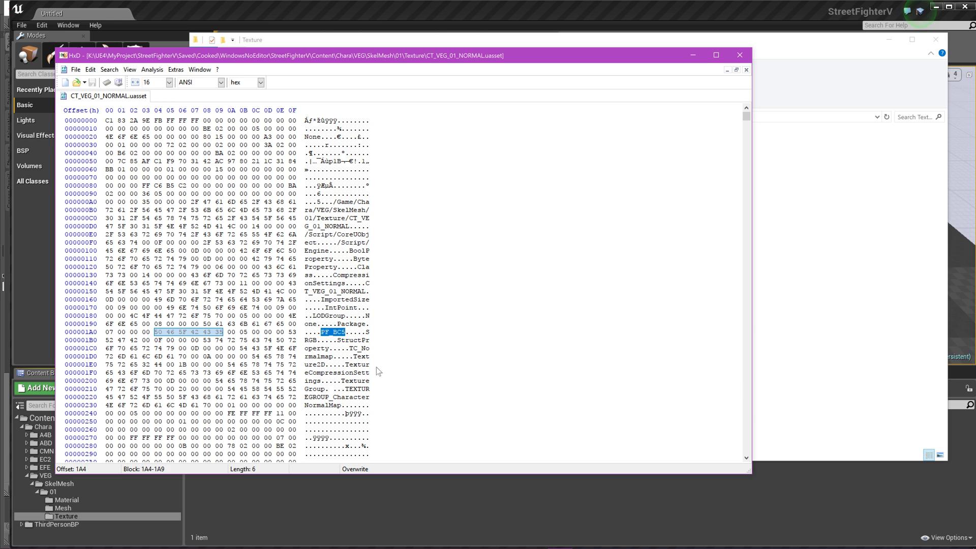
{"action": "left_click", "coordinate": [356, 339]}
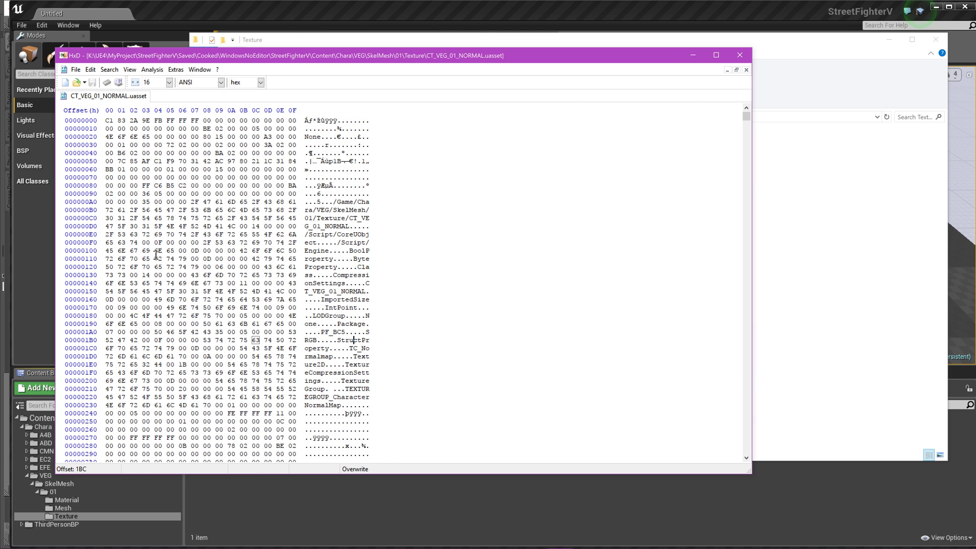
Examine the texture data after the second PF_BC5 entry, selecting the two 80 bytes at offset 536
{"action": "scroll", "coordinate": [245, 207], "scroll_direction": "down", "scroll_amount": 1}
{"action": "scroll", "coordinate": [245, 207], "scroll_direction": "down", "scroll_amount": 17}
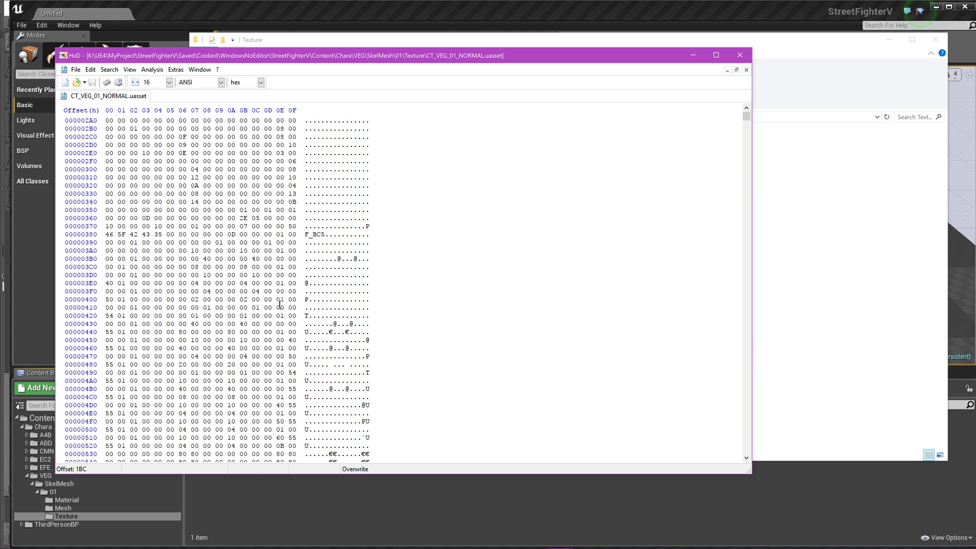
{"action": "scroll", "coordinate": [269, 238], "scroll_direction": "up", "scroll_amount": 2}
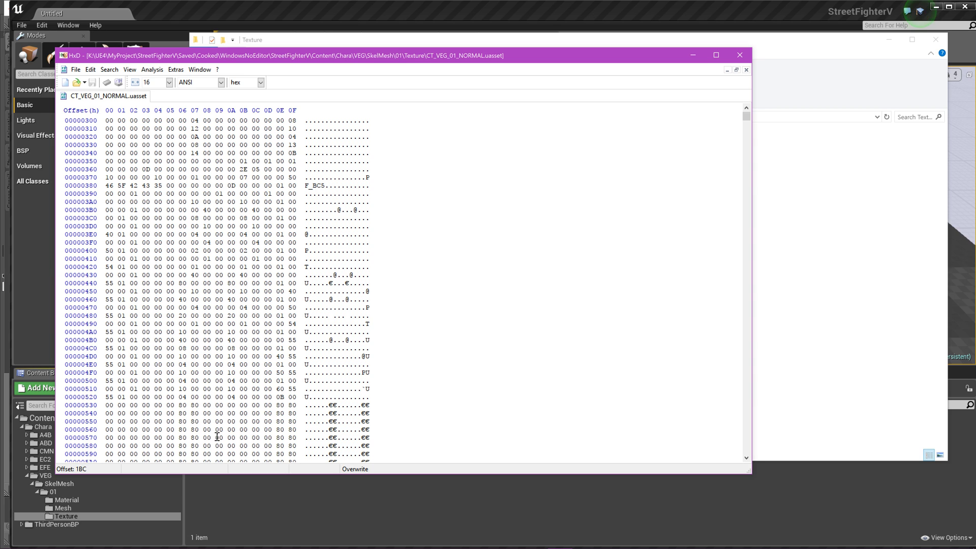
{"action": "left_click_drag", "start_coordinate": [180, 405], "coordinate": [196, 405]}
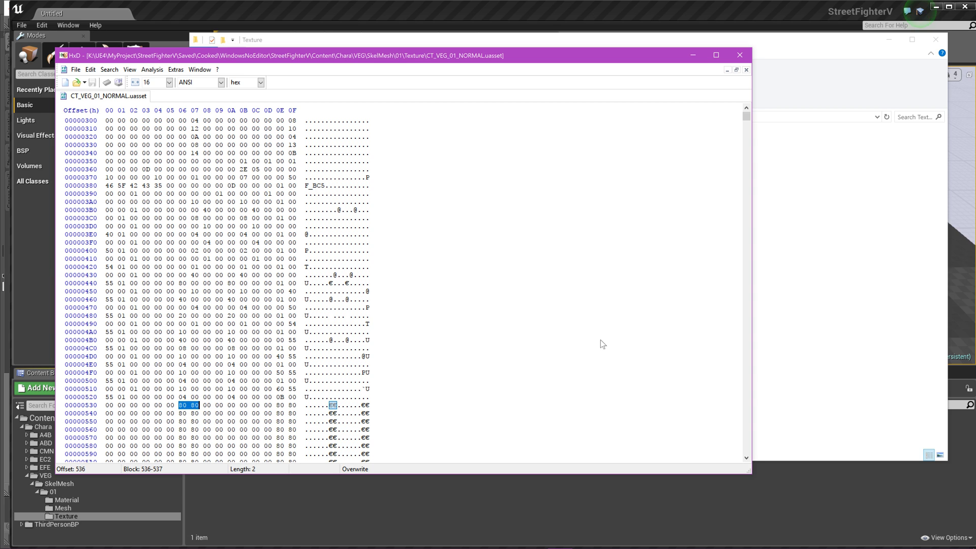
Examine the header at the start of the CT_VEG_01_NORMAL file, selecting the bytes from offset 25E to 26F
{"action": "scroll", "coordinate": [380, 396], "scroll_direction": "up", "scroll_amount": 16}
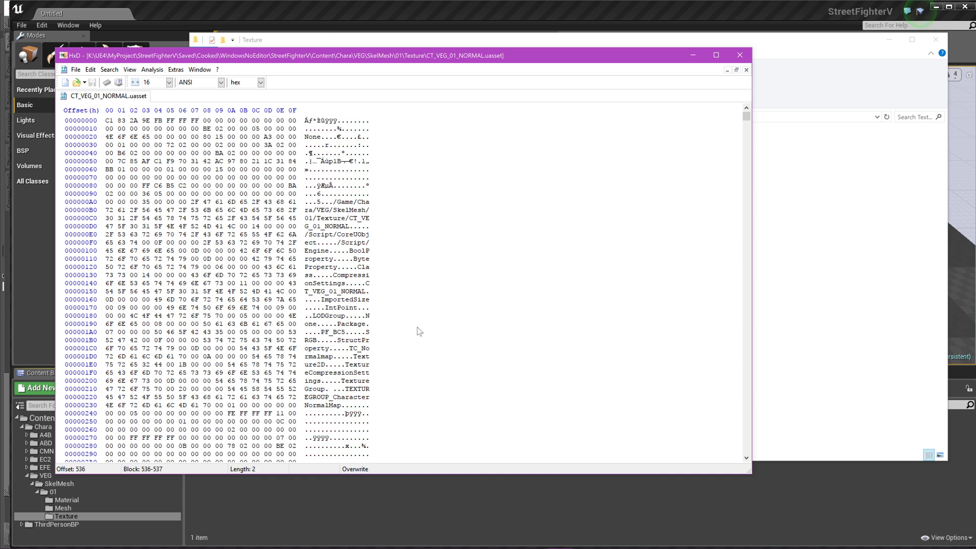
{"action": "left_click_drag", "start_coordinate": [280, 218], "coordinate": [297, 365]}
{"action": "left_click", "coordinate": [195, 275]}
{"action": "left_click_drag", "start_coordinate": [280, 421], "coordinate": [290, 428]}
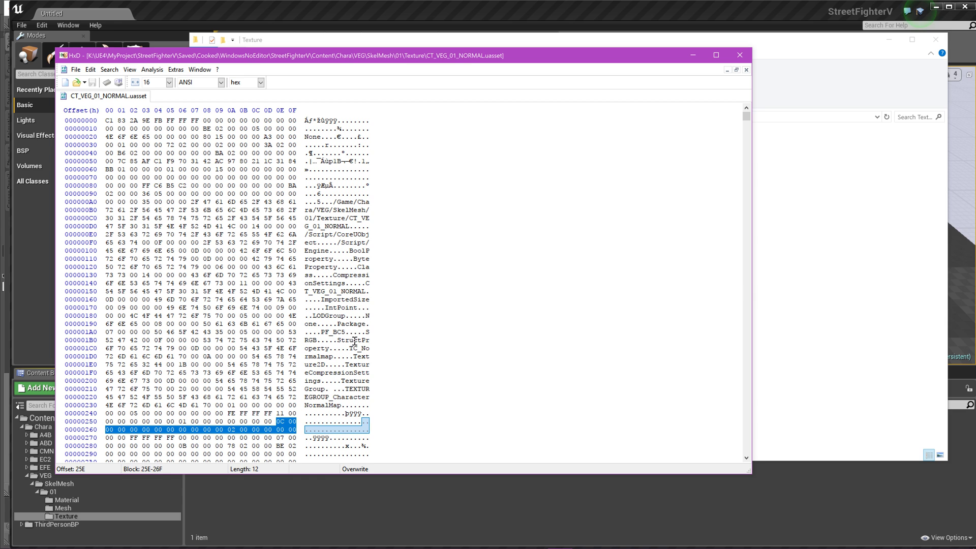
{"action": "left_click", "coordinate": [366, 308]}
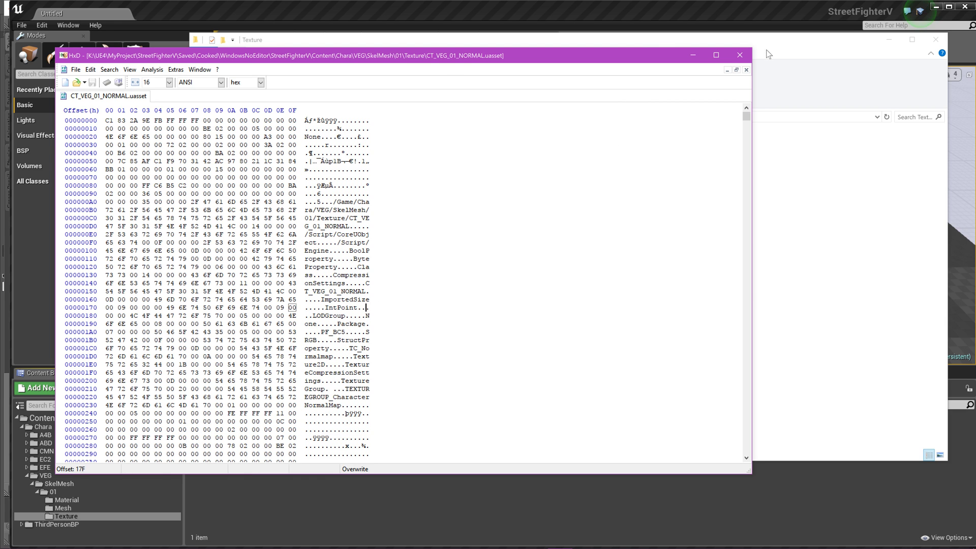
Close HxD and the cooked Texture folder window to return to the texture asset in Unreal Editor
{"action": "left_click", "coordinate": [740, 55]}
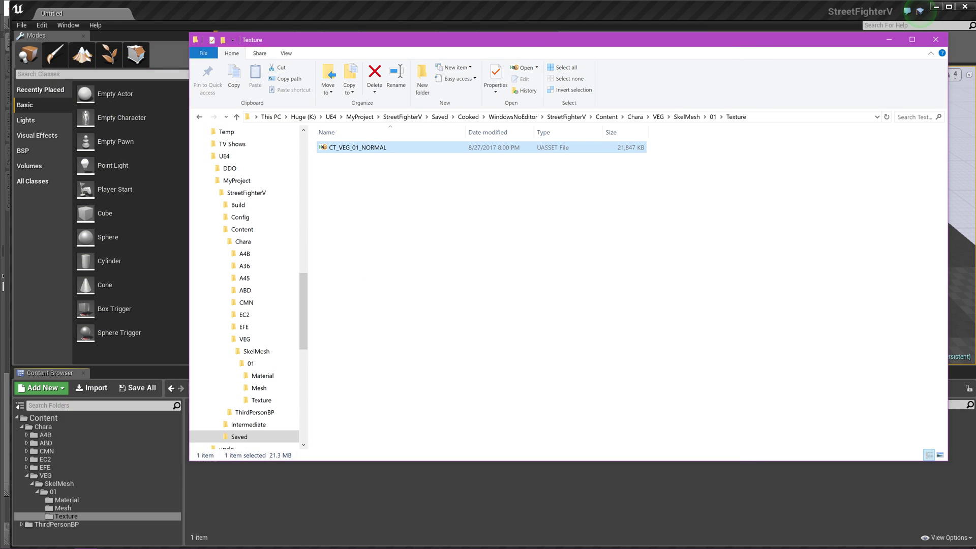
{"action": "left_click", "coordinate": [935, 39]}
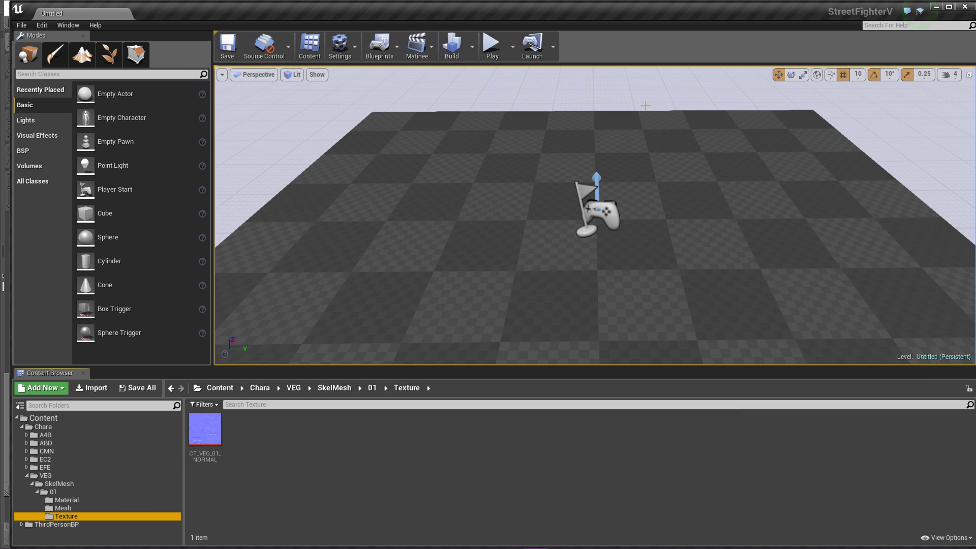
{"action": "mouse_move", "coordinate": [198, 437]}
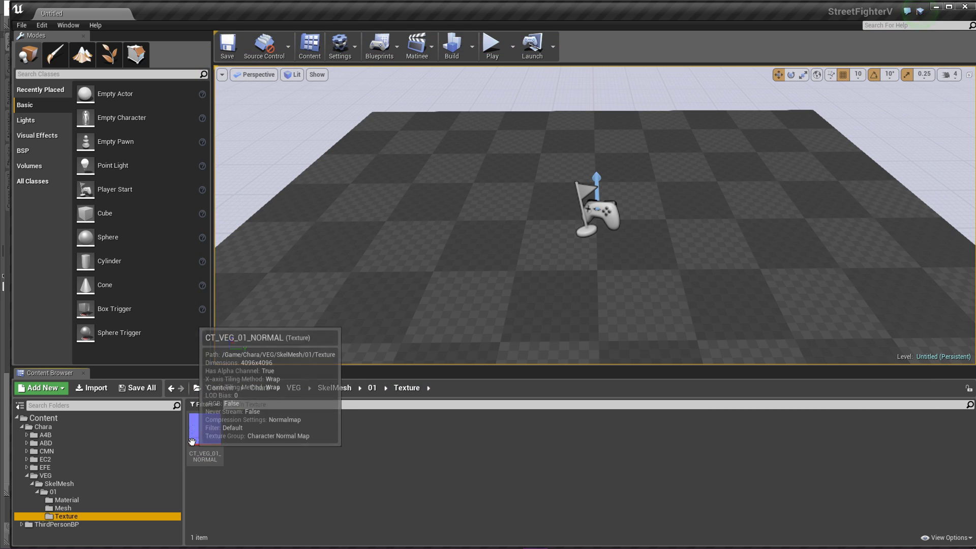